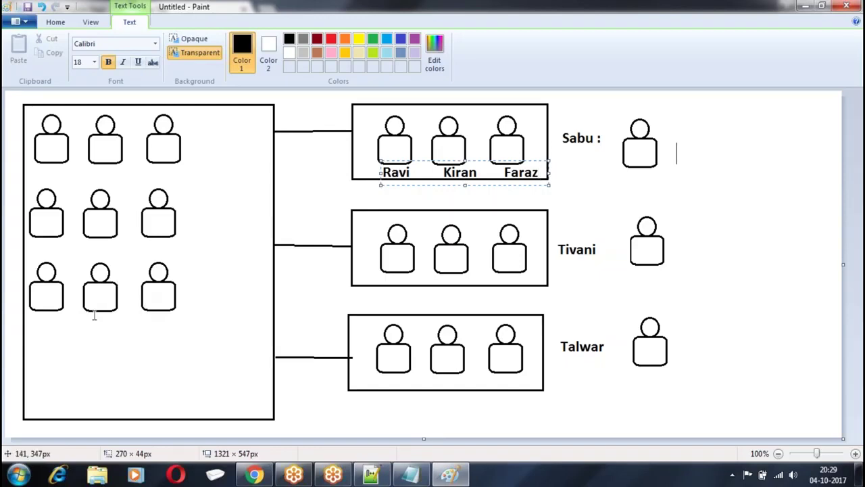
Add a 'Profile' label beside the top-left figures in Paint and switch to Chrome
{"action": "left_click", "coordinate": [193, 128]}
{"action": "left_click_drag", "start_coordinate": [193, 130], "coordinate": [360, 150]}
{"action": "type", "text": "Profile"}
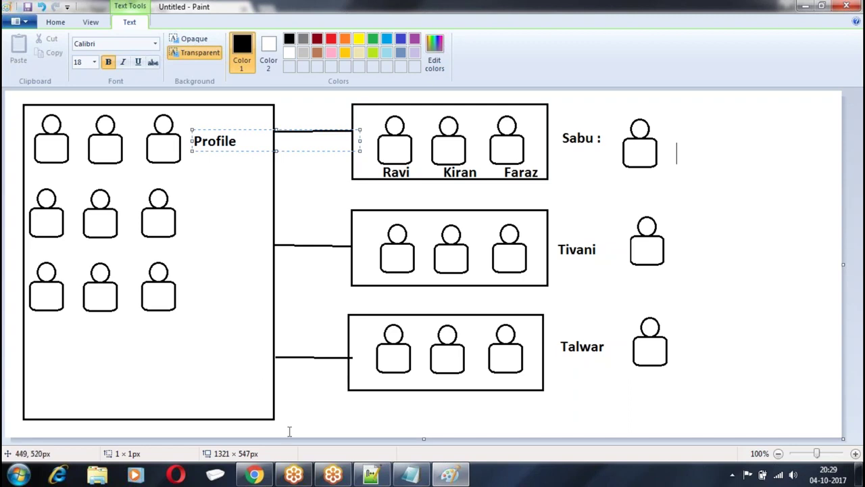
{"action": "left_click", "coordinate": [254, 475]}
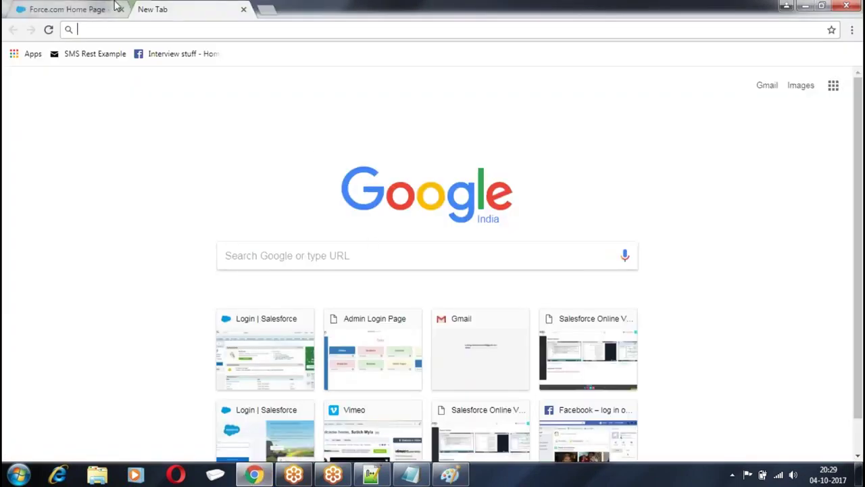
Go to Setup > Manage Users > Profiles and start a new profile
{"action": "left_click", "coordinate": [116, 7]}
{"action": "left_click", "coordinate": [694, 67]}
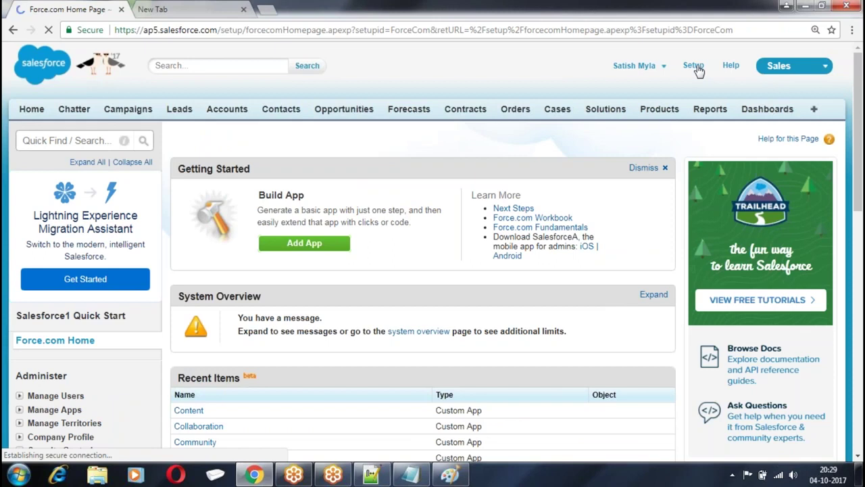
{"action": "scroll", "coordinate": [185, 120], "scroll_direction": "down", "scroll_amount": 5}
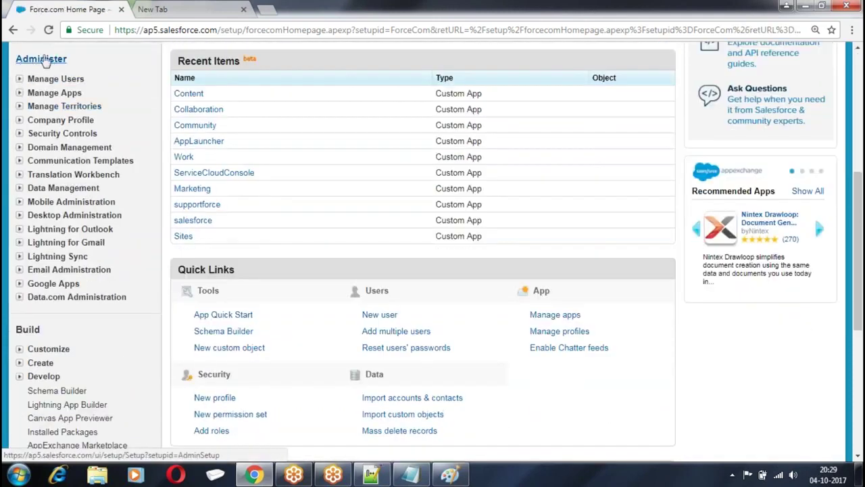
{"action": "left_click", "coordinate": [19, 79]}
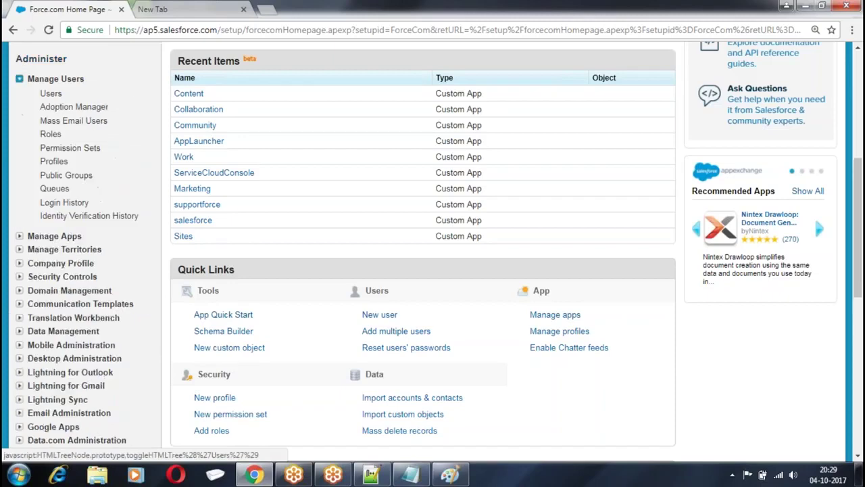
{"action": "left_click", "coordinate": [52, 161]}
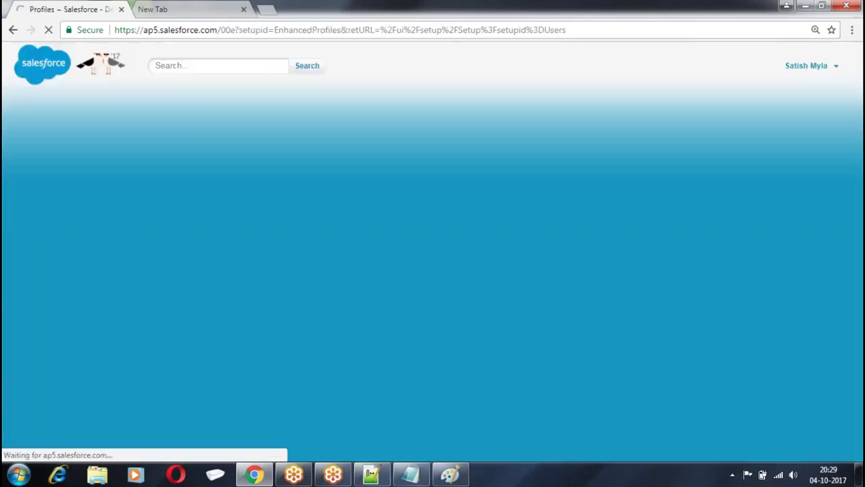
{"action": "left_click", "coordinate": [198, 202]}
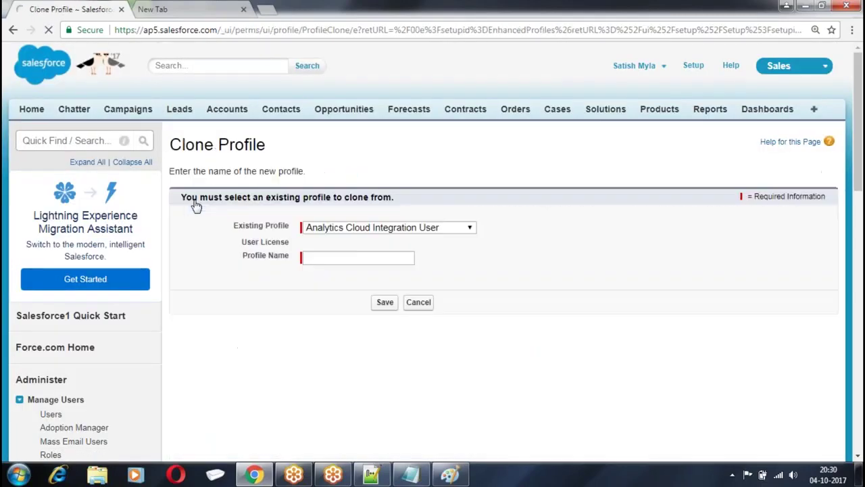
Clone Customer Community Login User as a new profile named 'ICICI Customer' and save it
{"action": "scroll", "coordinate": [433, 203], "scroll_direction": "down", "scroll_amount": 1}
{"action": "left_click", "coordinate": [433, 165]}
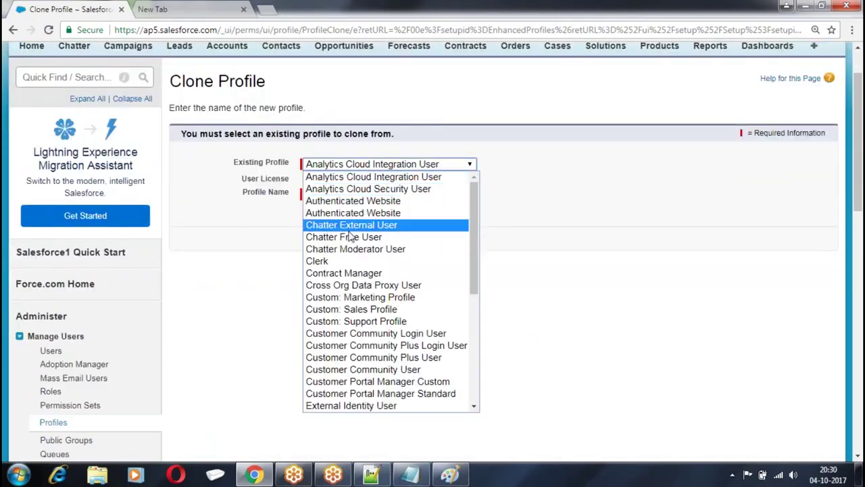
{"action": "scroll", "coordinate": [351, 261], "scroll_direction": "down", "scroll_amount": 3}
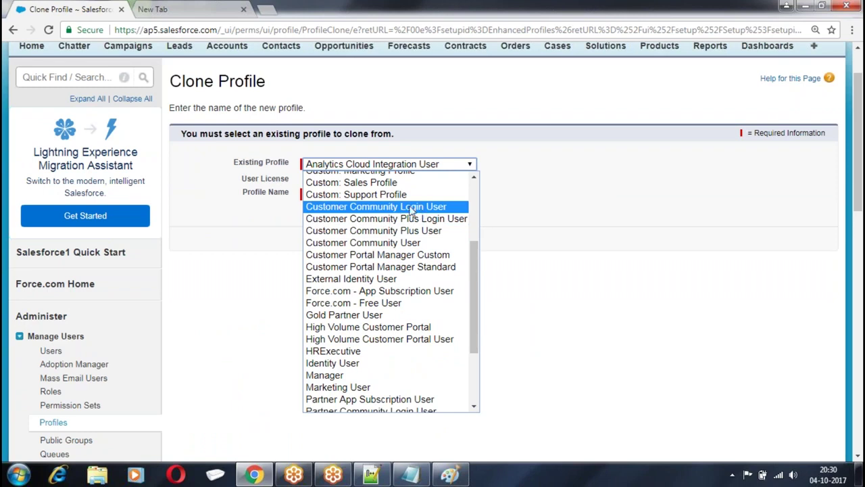
{"action": "left_click", "coordinate": [354, 208]}
{"action": "left_click", "coordinate": [328, 196]}
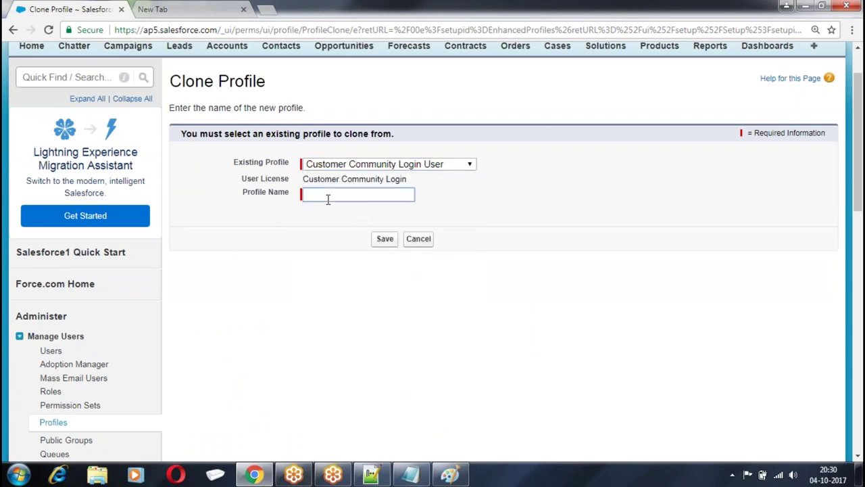
{"action": "type", "text": "ICICI Customer"}
{"action": "left_click", "coordinate": [385, 238]}
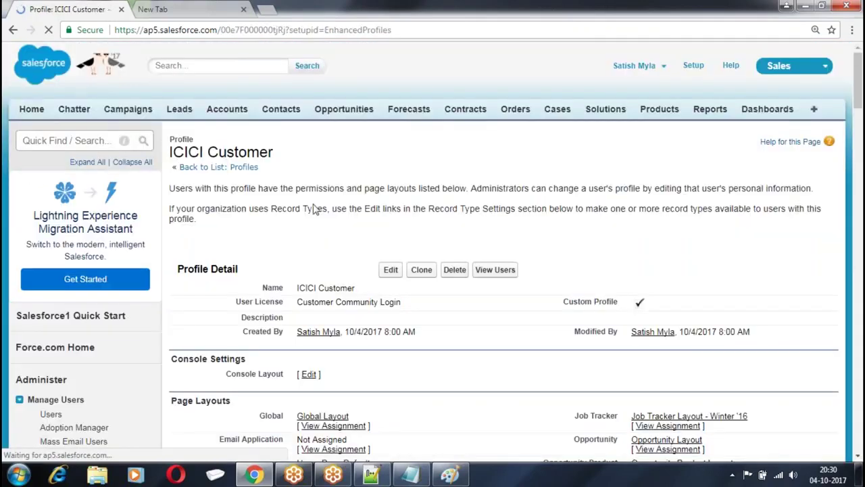
Edit the ICICI Customer profile and save it
{"action": "scroll", "coordinate": [352, 230], "scroll_direction": "down", "scroll_amount": 1}
{"action": "left_click", "coordinate": [391, 215]}
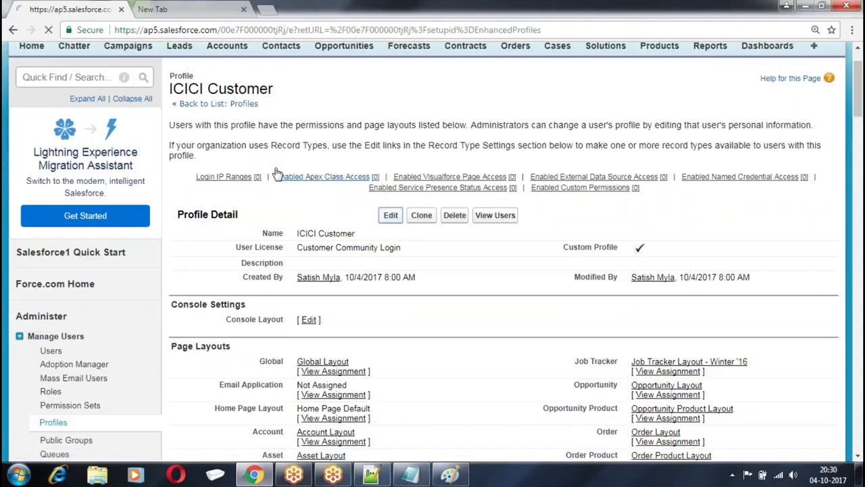
{"action": "scroll", "coordinate": [284, 162], "scroll_direction": "down", "scroll_amount": 10}
{"action": "scroll", "coordinate": [285, 158], "scroll_direction": "down", "scroll_amount": 9}
{"action": "scroll", "coordinate": [286, 159], "scroll_direction": "up", "scroll_amount": 4}
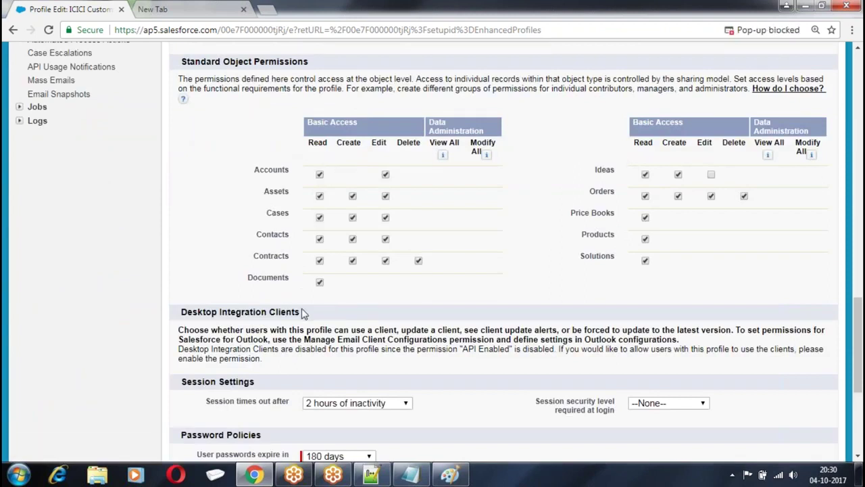
{"action": "scroll", "coordinate": [317, 311], "scroll_direction": "up", "scroll_amount": 1}
{"action": "scroll", "coordinate": [318, 311], "scroll_direction": "up", "scroll_amount": 15}
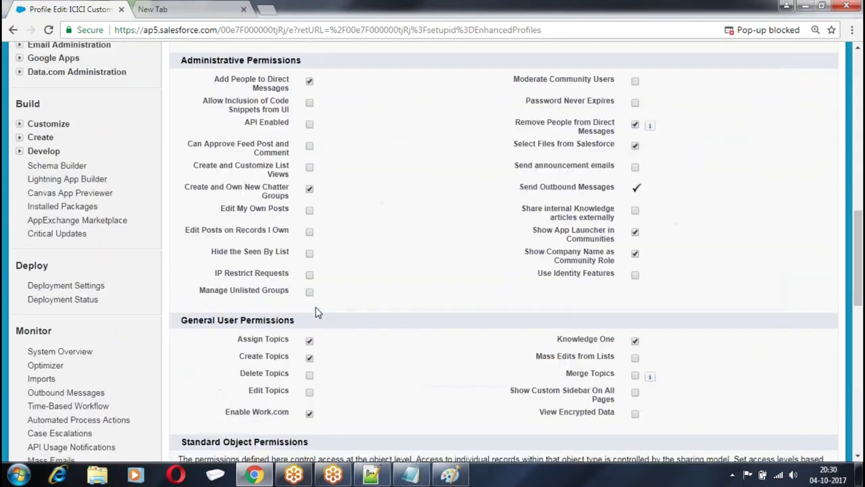
{"action": "left_click", "coordinate": [385, 207]}
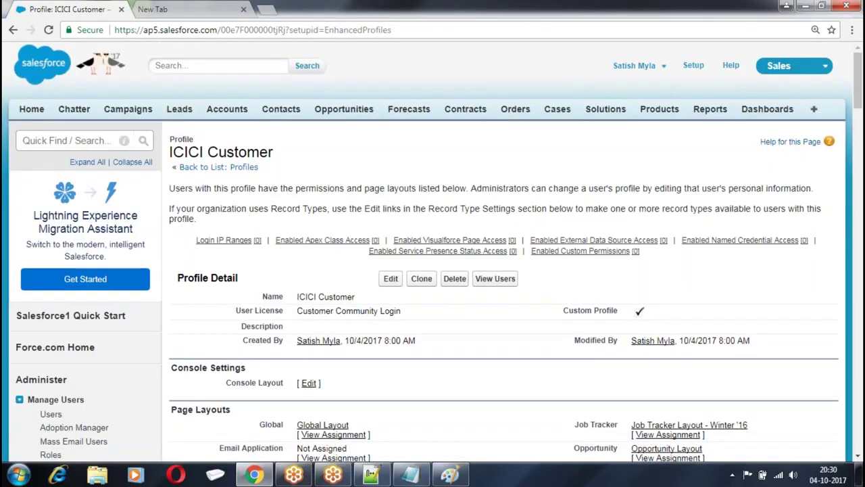
Navigate to Customize > Communities > Communities Settings
{"action": "scroll", "coordinate": [382, 204], "scroll_direction": "down", "scroll_amount": 10}
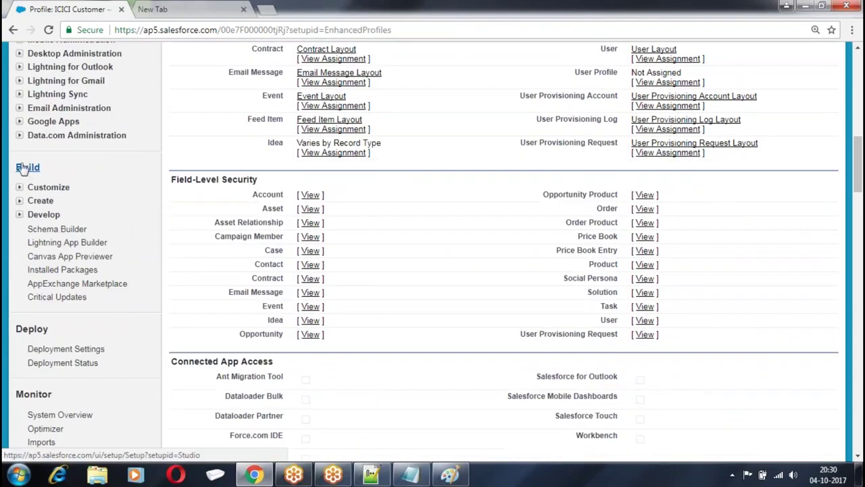
{"action": "left_click", "coordinate": [21, 187]}
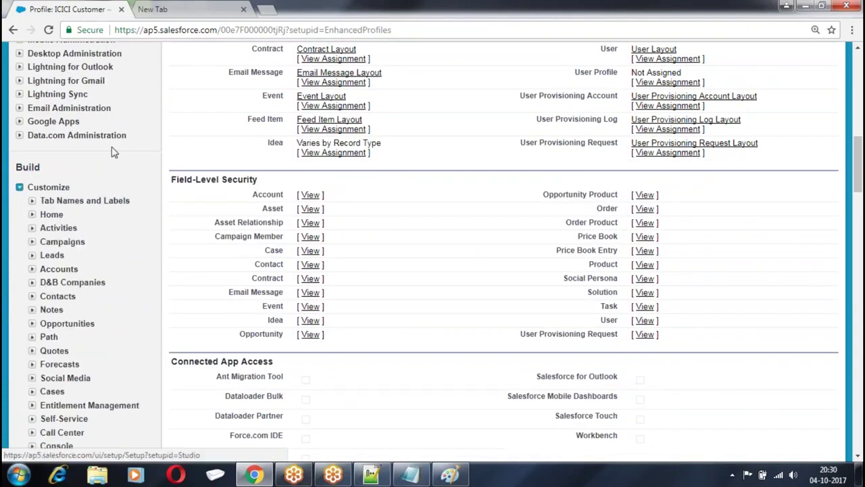
{"action": "scroll", "coordinate": [114, 162], "scroll_direction": "down", "scroll_amount": 3}
{"action": "scroll", "coordinate": [113, 163], "scroll_direction": "down", "scroll_amount": 6}
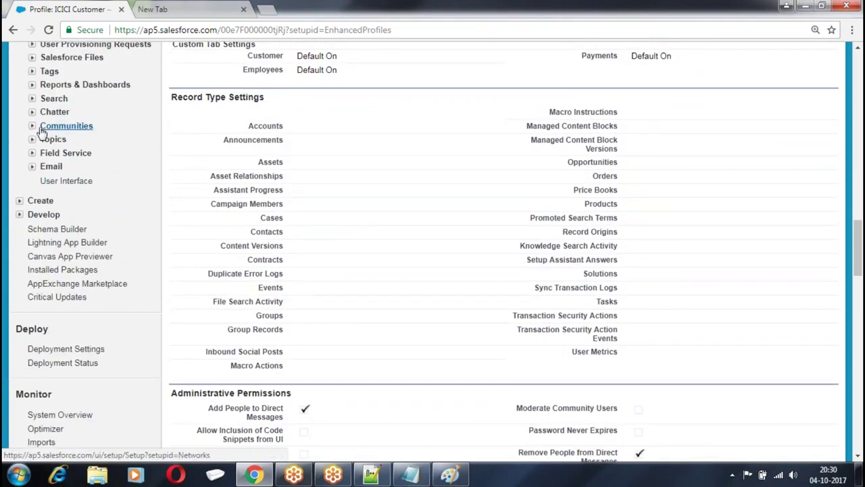
{"action": "left_click", "coordinate": [33, 127]}
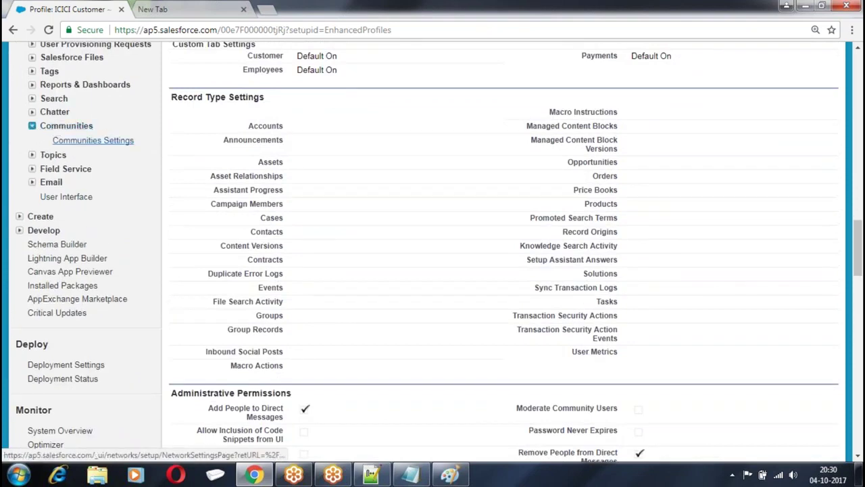
{"action": "left_click", "coordinate": [93, 140]}
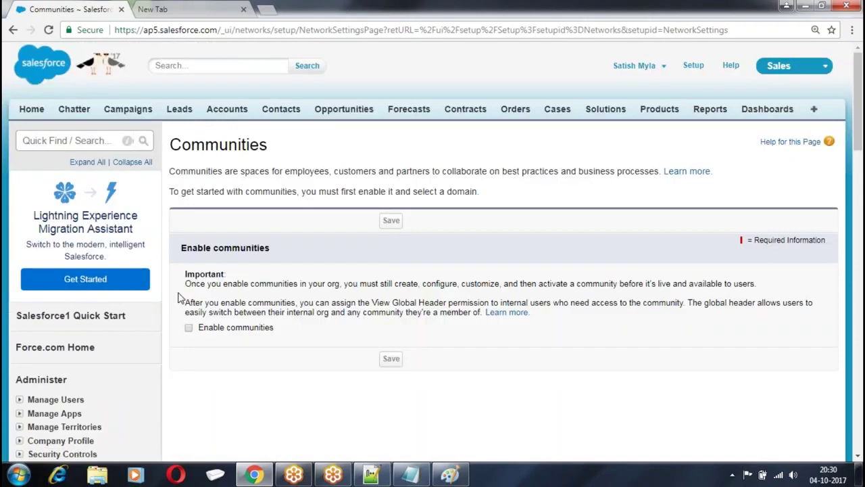
Tick Enable Communities, then return to the Communities Settings page through Setup
{"action": "left_click", "coordinate": [189, 328]}
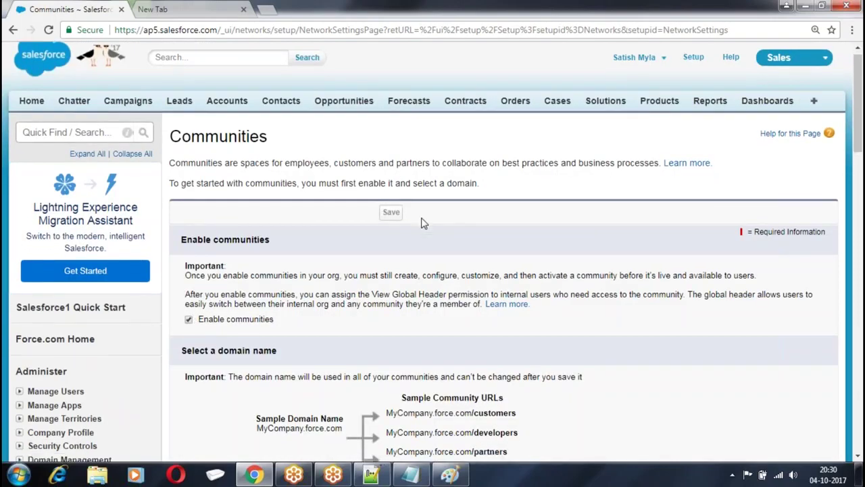
{"action": "scroll", "coordinate": [423, 223], "scroll_direction": "down", "scroll_amount": 4}
{"action": "scroll", "coordinate": [471, 207], "scroll_direction": "up", "scroll_amount": 4}
{"action": "left_click", "coordinate": [693, 65]}
{"action": "scroll", "coordinate": [257, 157], "scroll_direction": "down", "scroll_amount": 2}
{"action": "scroll", "coordinate": [257, 158], "scroll_direction": "down", "scroll_amount": 5}
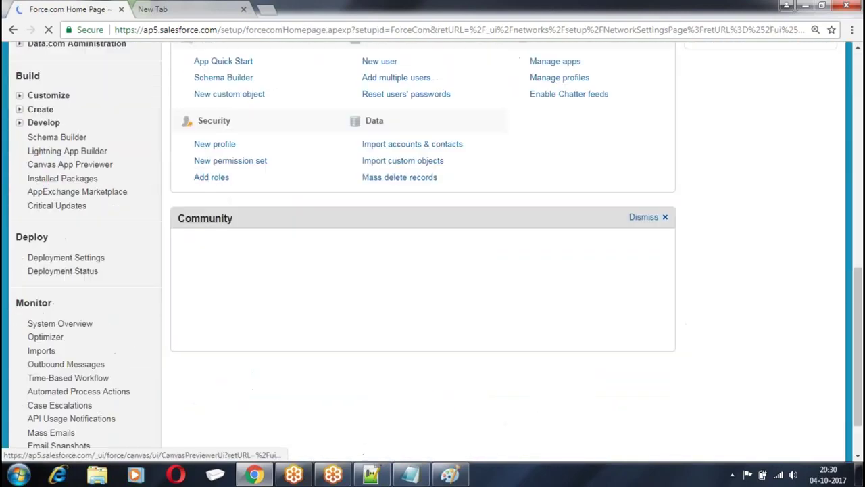
{"action": "scroll", "coordinate": [43, 90], "scroll_direction": "up", "scroll_amount": 1}
{"action": "left_click", "coordinate": [20, 158]}
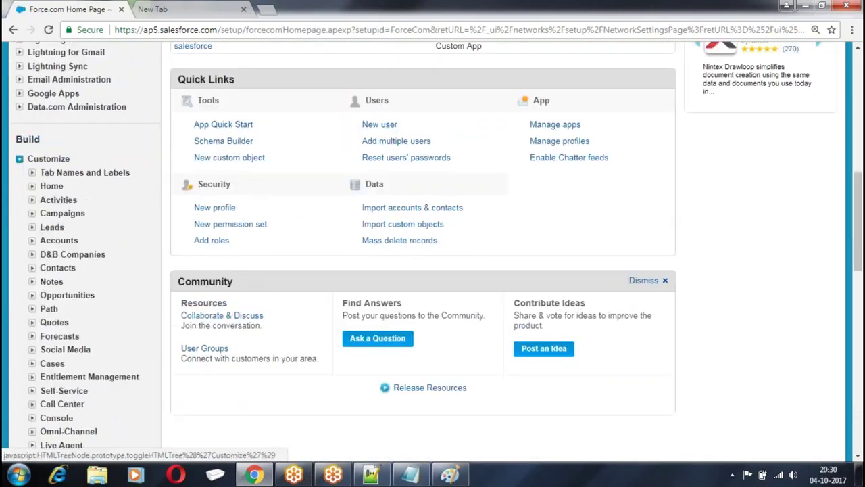
{"action": "scroll", "coordinate": [61, 128], "scroll_direction": "down", "scroll_amount": 5}
{"action": "scroll", "coordinate": [54, 148], "scroll_direction": "down", "scroll_amount": 4}
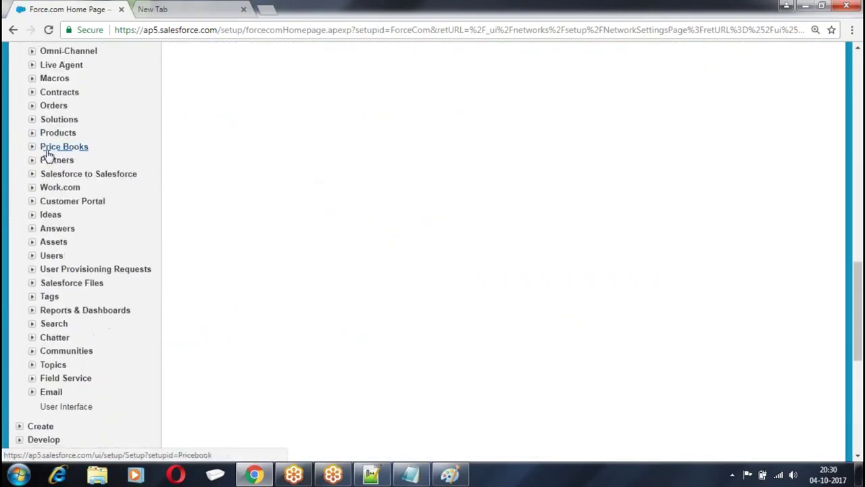
{"action": "left_click", "coordinate": [33, 162]}
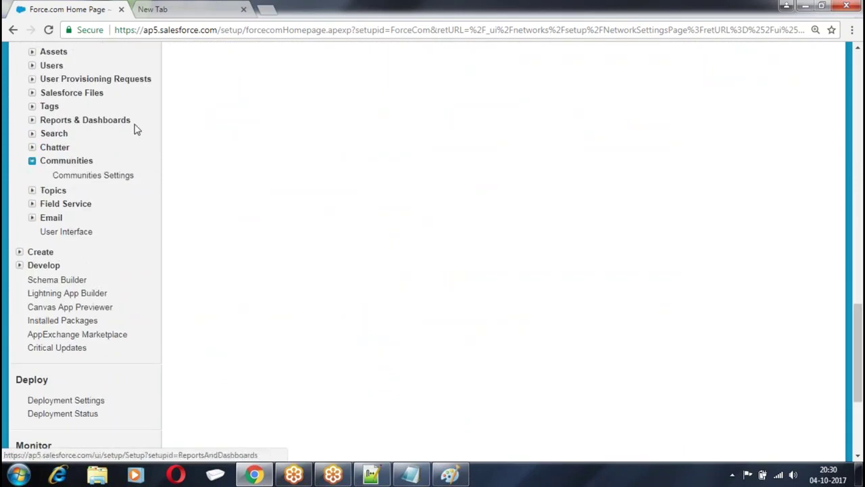
{"action": "scroll", "coordinate": [122, 129], "scroll_direction": "down", "scroll_amount": 1}
{"action": "left_click", "coordinate": [92, 113]}
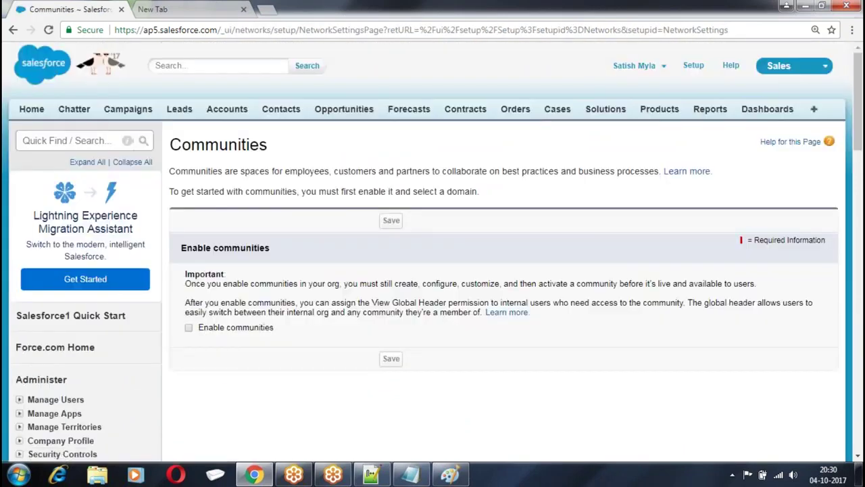
Enable communities with the available domain name icicitesting and confirm
{"action": "scroll", "coordinate": [204, 231], "scroll_direction": "down", "scroll_amount": 2}
{"action": "left_click", "coordinate": [189, 203]}
{"action": "scroll", "coordinate": [257, 223], "scroll_direction": "down", "scroll_amount": 2}
{"action": "left_click", "coordinate": [255, 235]}
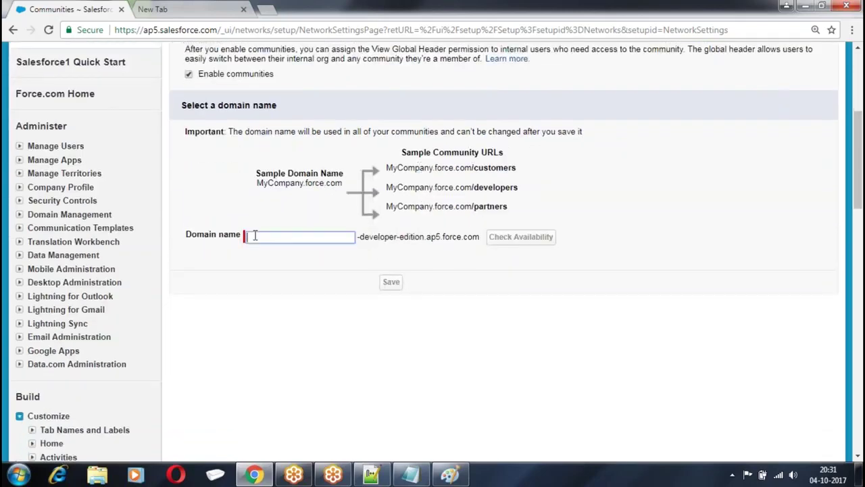
{"action": "type", "text": "icicitesting"}
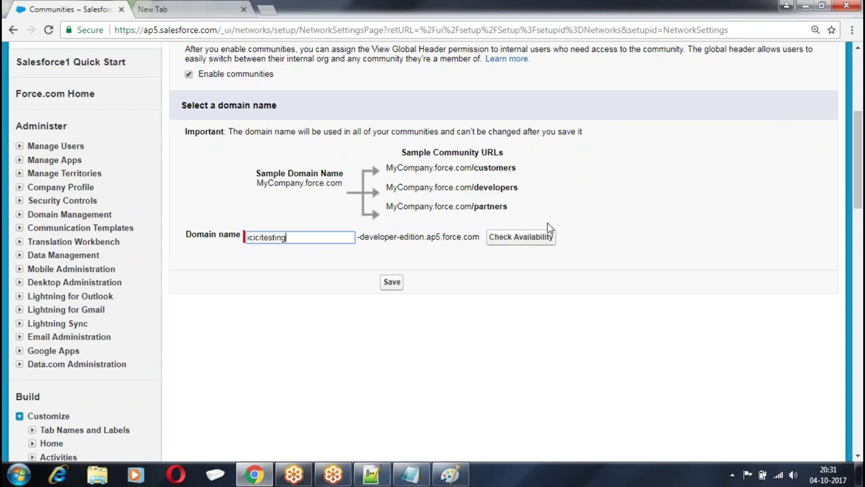
{"action": "left_click", "coordinate": [526, 238]}
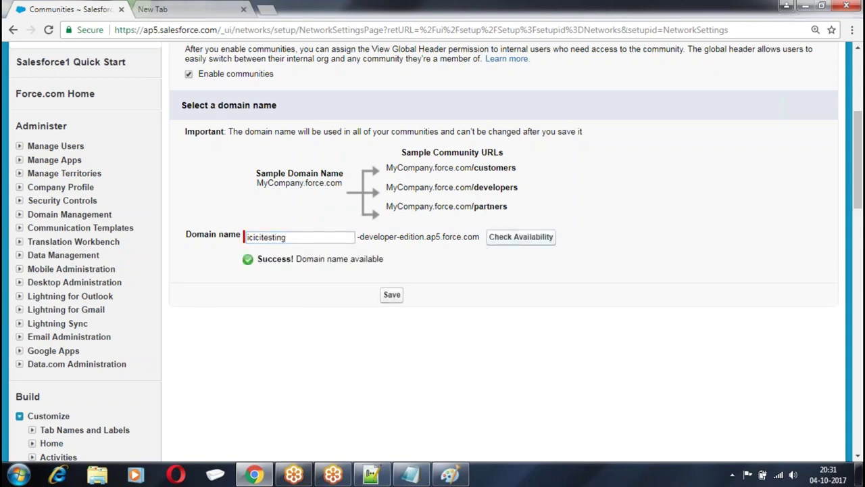
{"action": "left_click", "coordinate": [393, 297]}
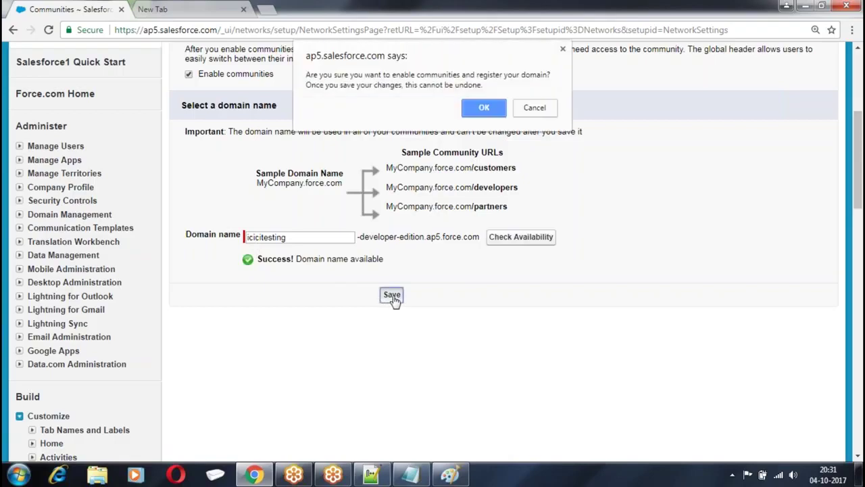
{"action": "left_click", "coordinate": [484, 109]}
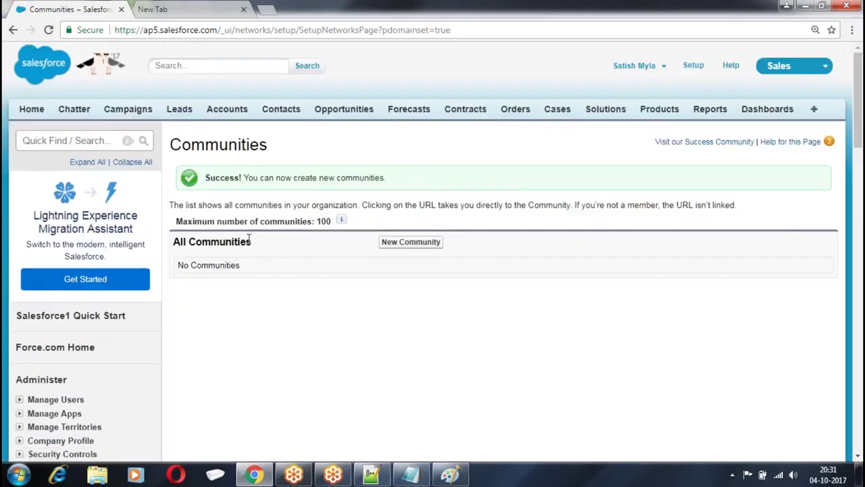
Open Profiles in a new tab, filter by I, and edit ICICI Customer
{"action": "scroll", "coordinate": [463, 178], "scroll_direction": "down", "scroll_amount": 1}
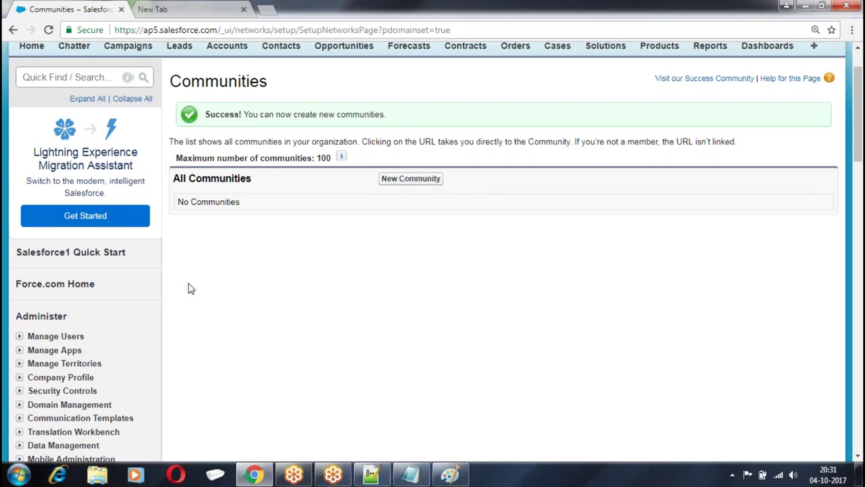
{"action": "scroll", "coordinate": [190, 288], "scroll_direction": "up", "scroll_amount": 1}
{"action": "scroll", "coordinate": [58, 215], "scroll_direction": "down", "scroll_amount": 4}
{"action": "left_click", "coordinate": [19, 145]}
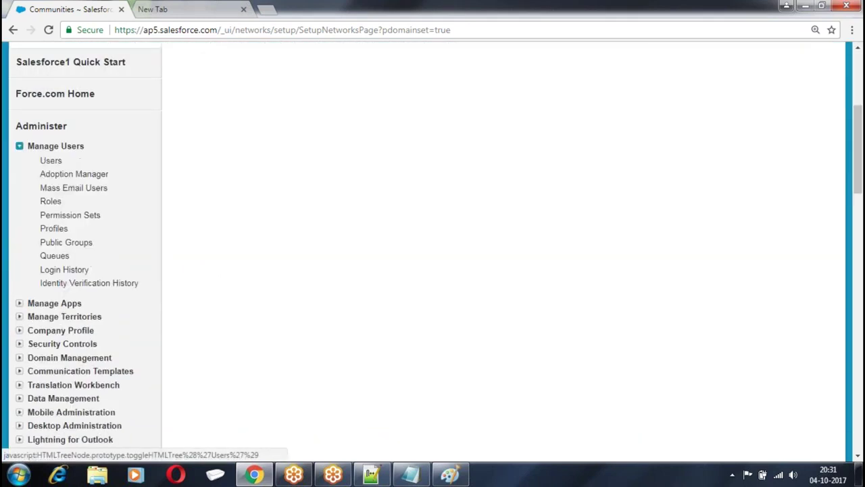
{"action": "right_click", "coordinate": [56, 228]}
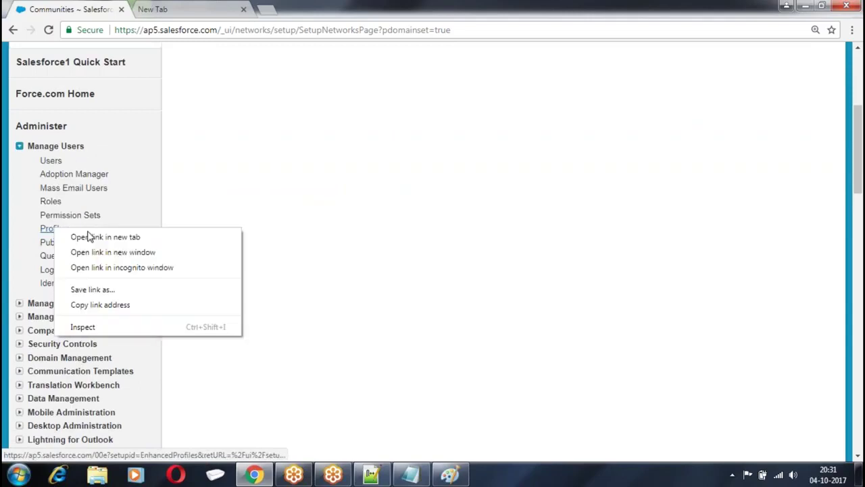
{"action": "left_click", "coordinate": [95, 236]}
{"action": "left_click", "coordinate": [183, 9]}
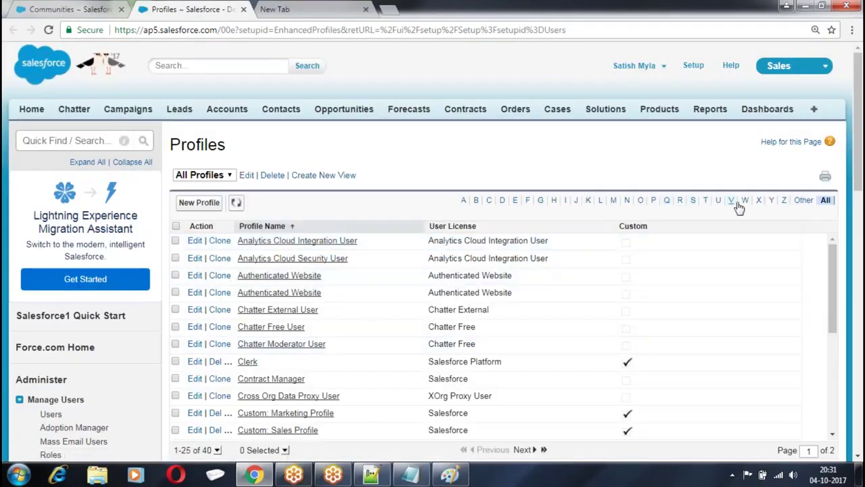
{"action": "left_click", "coordinate": [566, 200]}
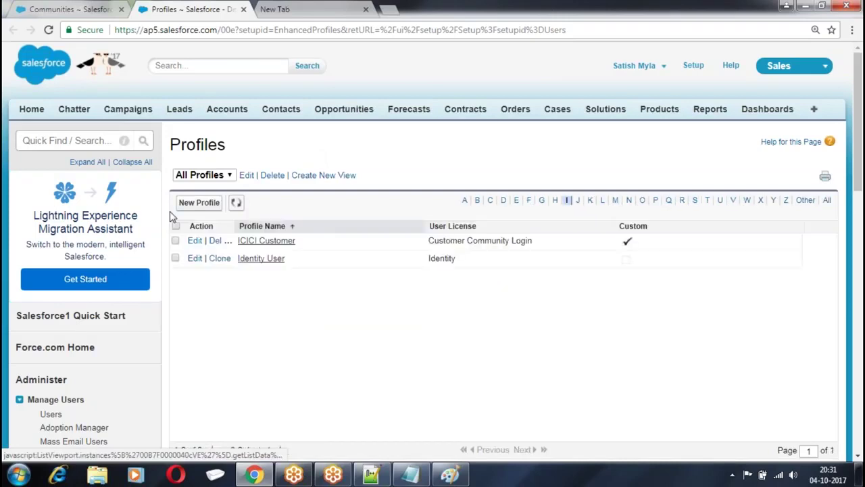
{"action": "left_click", "coordinate": [200, 241]}
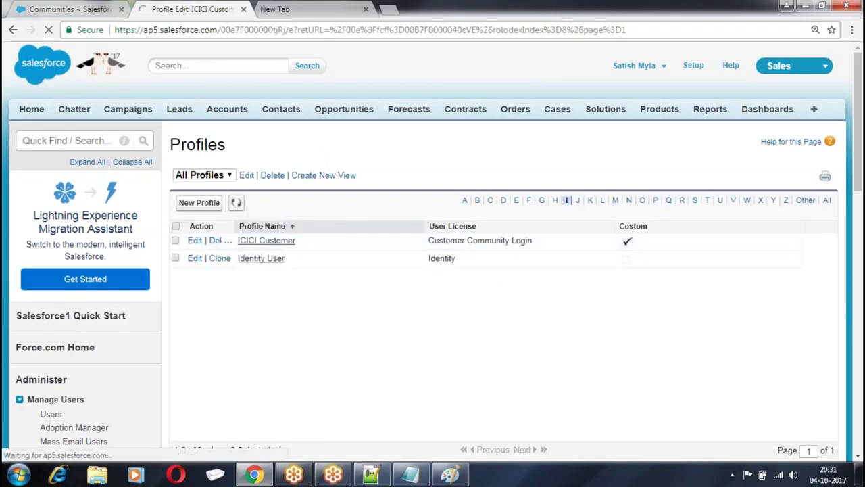
Grant Read, Create, Edit and Delete on Customer, Employees and Payments, then save
{"action": "scroll", "coordinate": [494, 176], "scroll_direction": "down", "scroll_amount": 20}
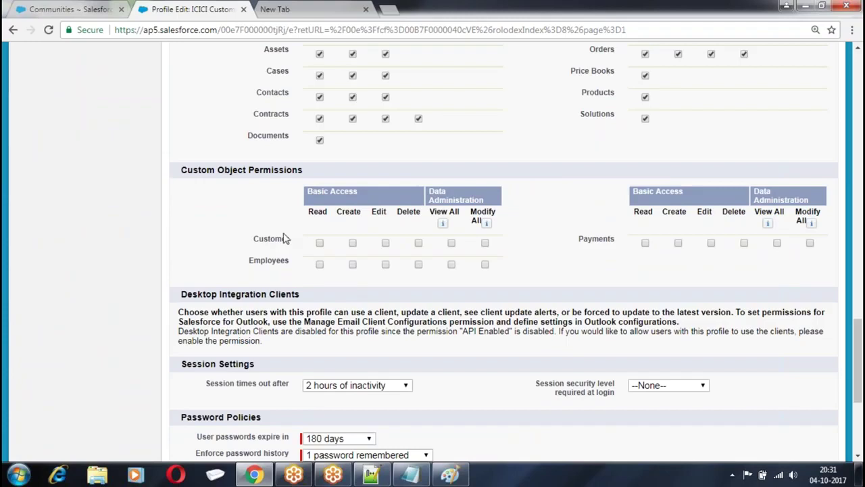
{"action": "left_click", "coordinate": [320, 243]}
{"action": "left_click", "coordinate": [418, 244]}
{"action": "left_click", "coordinate": [418, 264]}
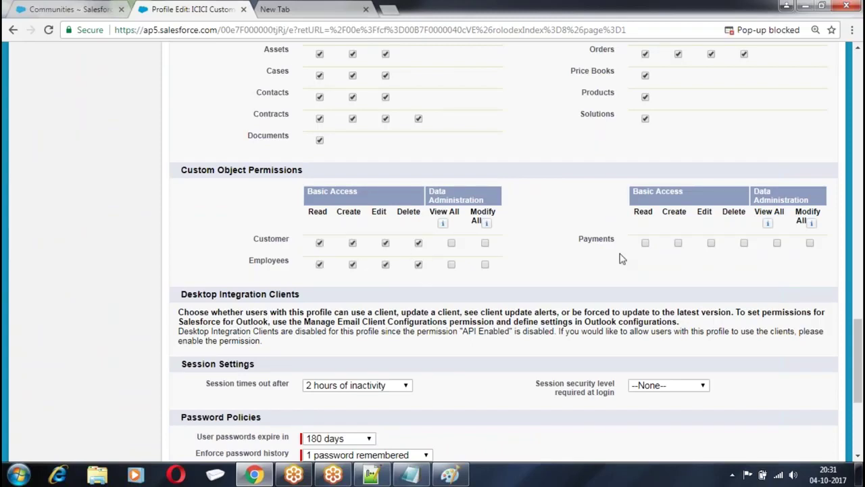
{"action": "left_click", "coordinate": [744, 243]}
{"action": "left_click", "coordinate": [678, 243]}
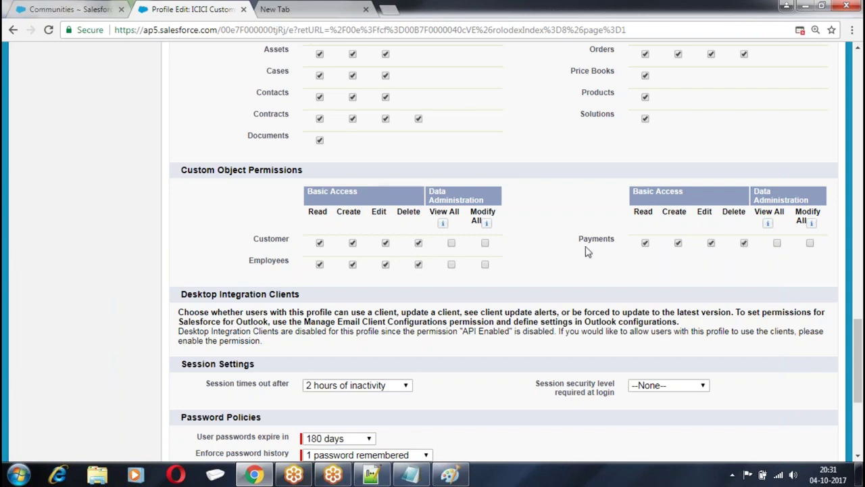
{"action": "scroll", "coordinate": [543, 252], "scroll_direction": "down", "scroll_amount": 5}
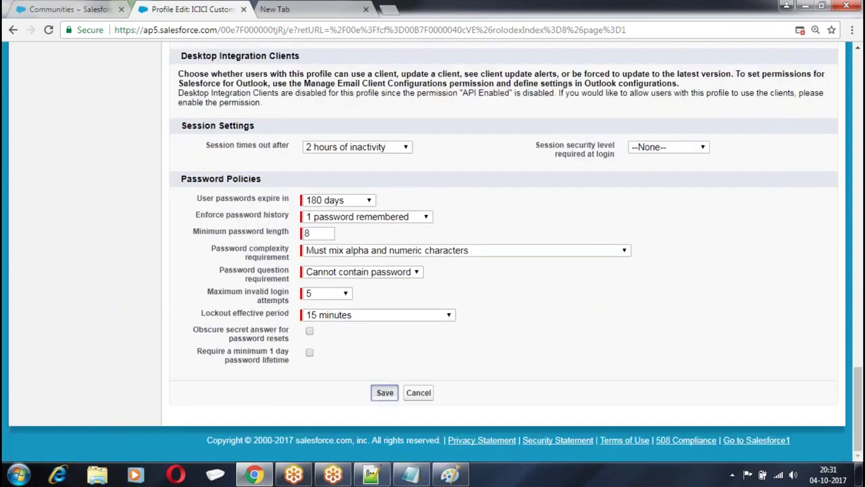
{"action": "left_click", "coordinate": [388, 392]}
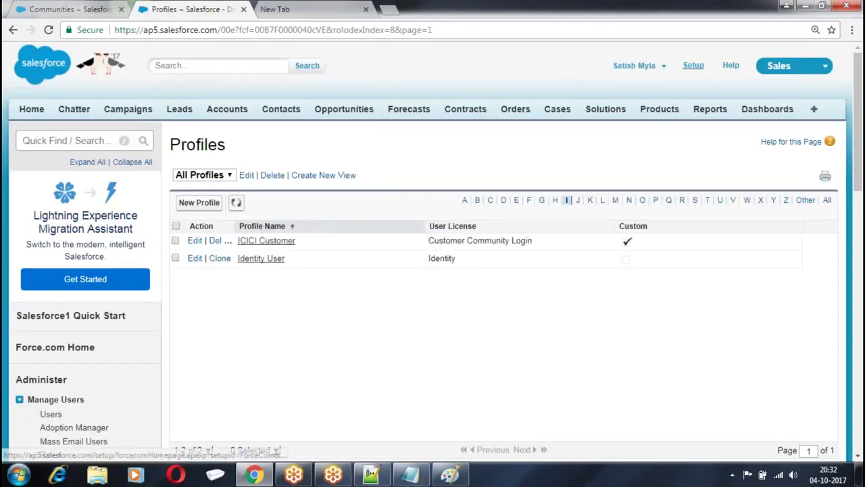
Go to Setup > Customize > Communities > All Communities
{"action": "left_click", "coordinate": [693, 65]}
{"action": "scroll", "coordinate": [244, 177], "scroll_direction": "down", "scroll_amount": 2}
{"action": "scroll", "coordinate": [243, 177], "scroll_direction": "down", "scroll_amount": 6}
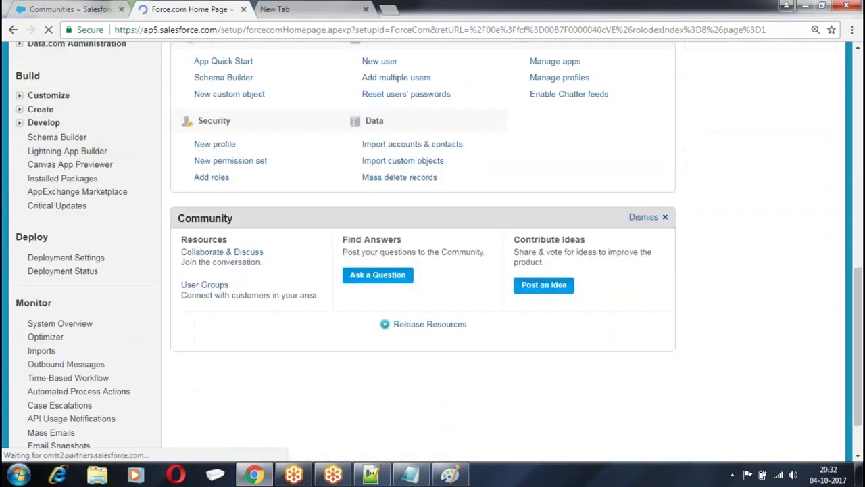
{"action": "scroll", "coordinate": [27, 169], "scroll_direction": "up", "scroll_amount": 1}
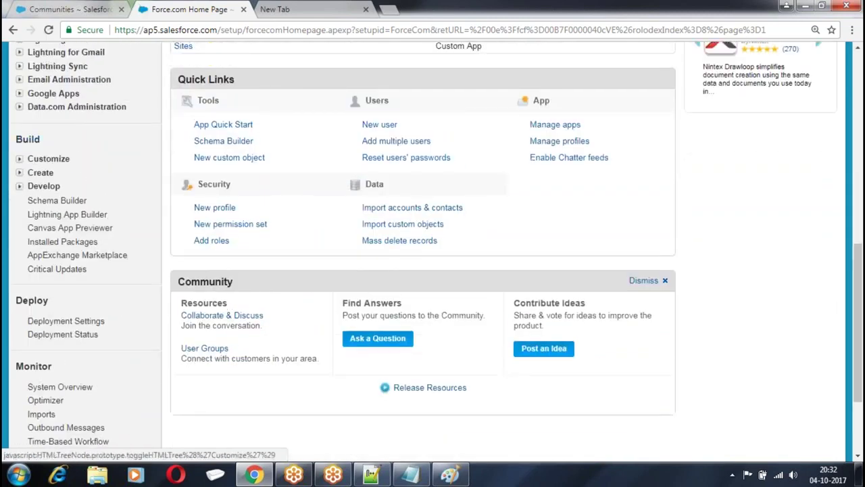
{"action": "left_click", "coordinate": [55, 159]}
{"action": "scroll", "coordinate": [54, 163], "scroll_direction": "down", "scroll_amount": 7}
{"action": "scroll", "coordinate": [57, 166], "scroll_direction": "down", "scroll_amount": 2}
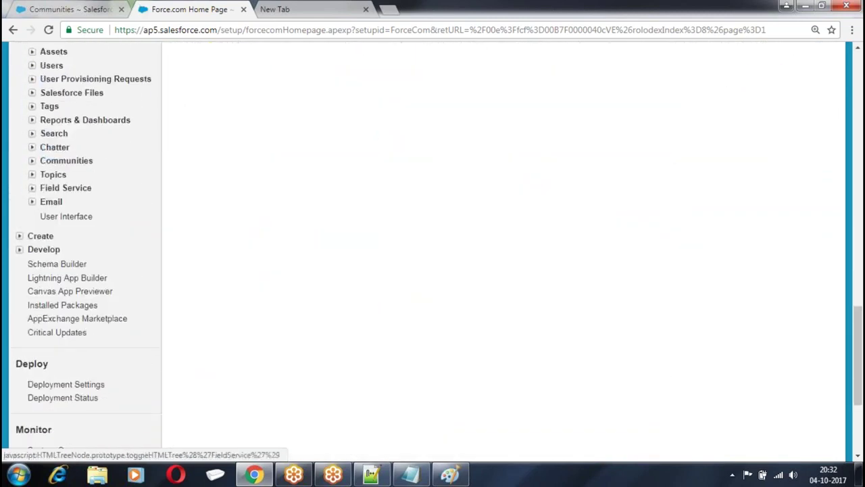
{"action": "left_click", "coordinate": [32, 161]}
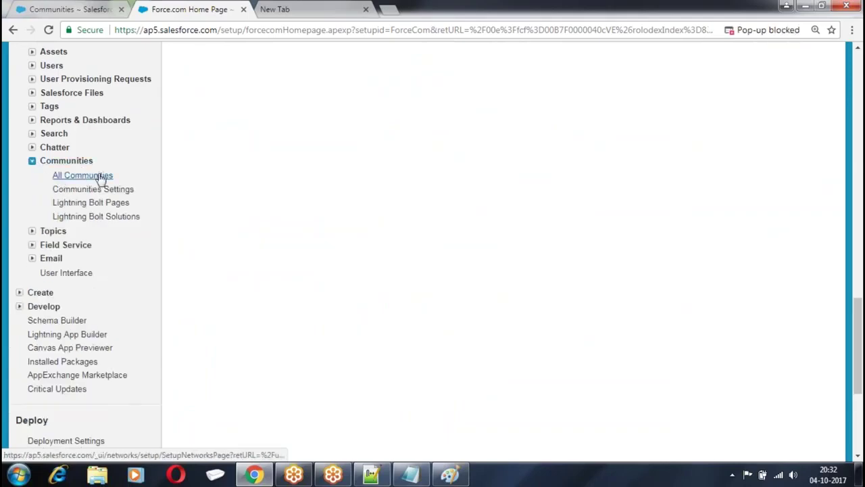
{"action": "left_click", "coordinate": [57, 176]}
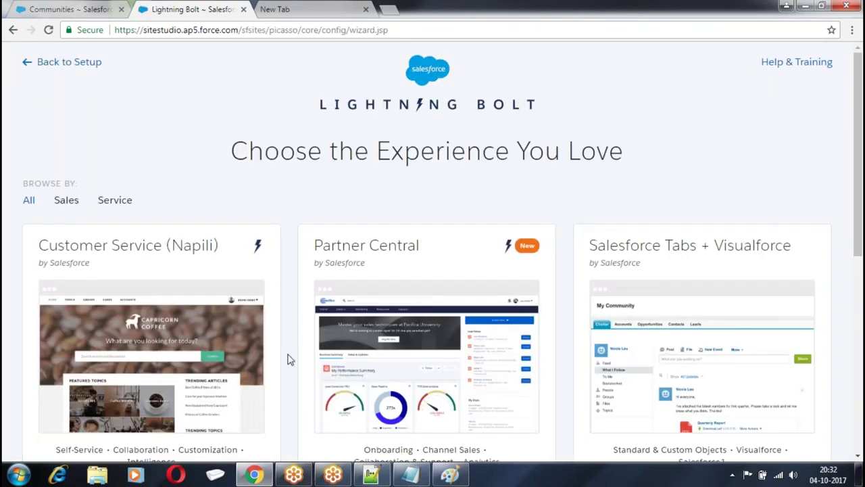
Choose the Salesforce Tabs + Visualforce template and get started
{"action": "scroll", "coordinate": [290, 358], "scroll_direction": "down", "scroll_amount": 1}
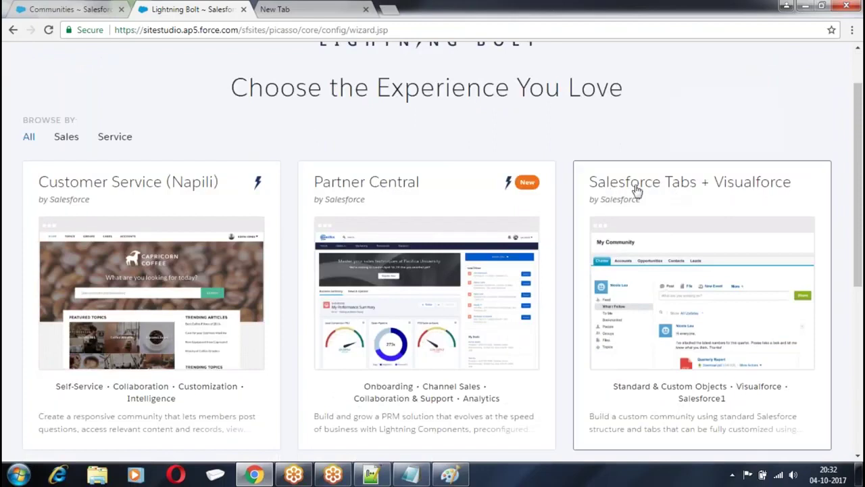
{"action": "left_click", "coordinate": [706, 286]}
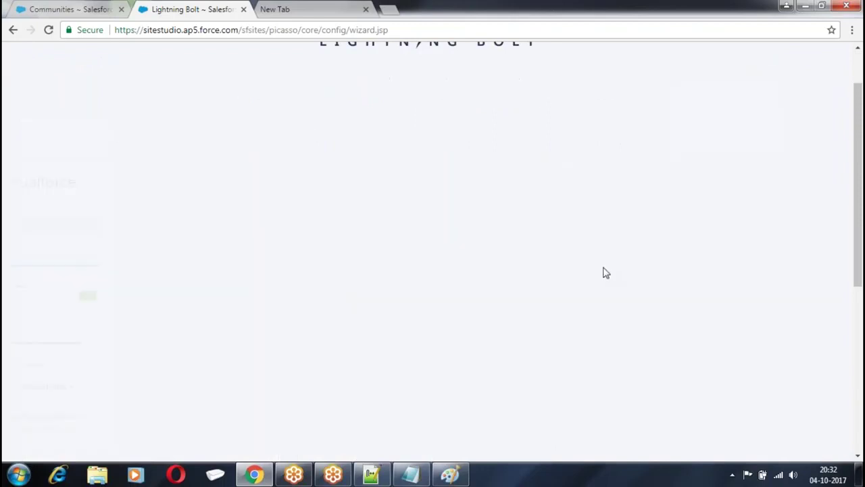
{"action": "left_click", "coordinate": [553, 256]}
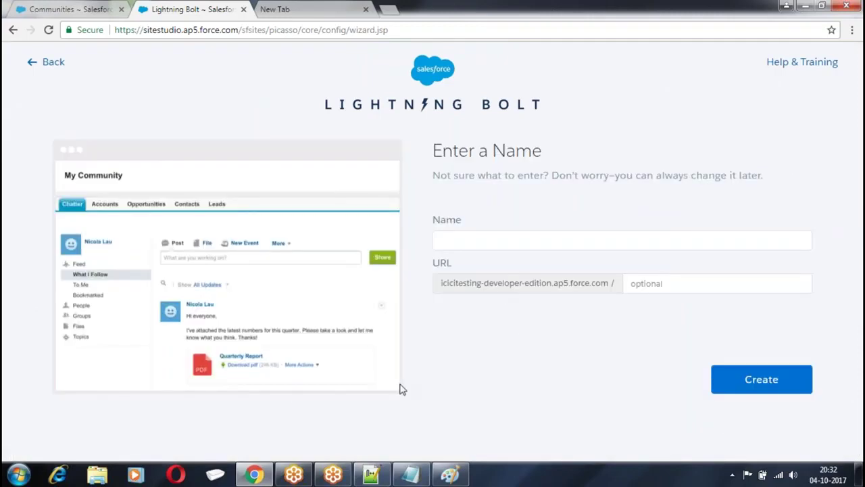
Name the community 'AdminTest' with URL suffix 'AdminTest' and create it
{"action": "left_click", "coordinate": [465, 241]}
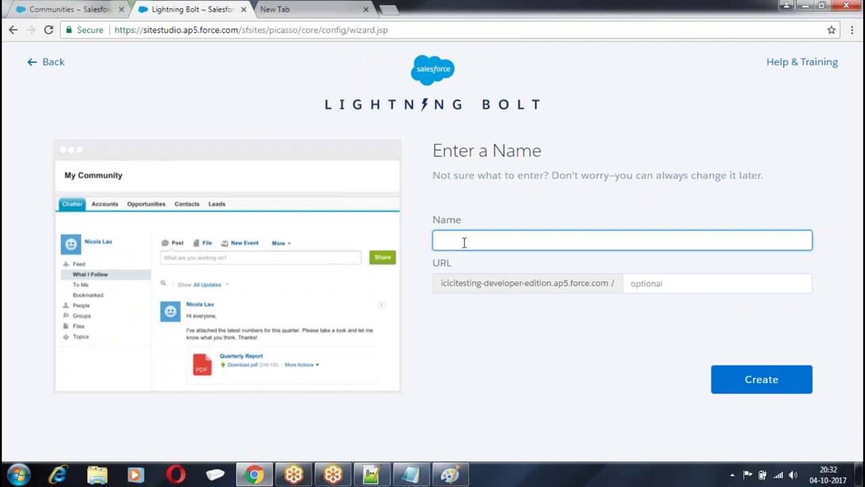
{"action": "type", "text": "AdminTs"}
{"action": "left_click", "coordinate": [701, 287]}
{"action": "type", "text": "AdminTest"}
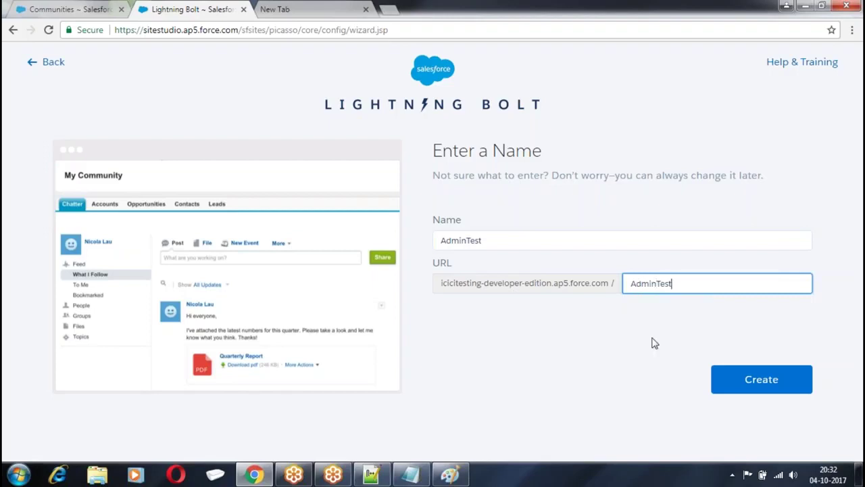
{"action": "left_click", "coordinate": [760, 380]}
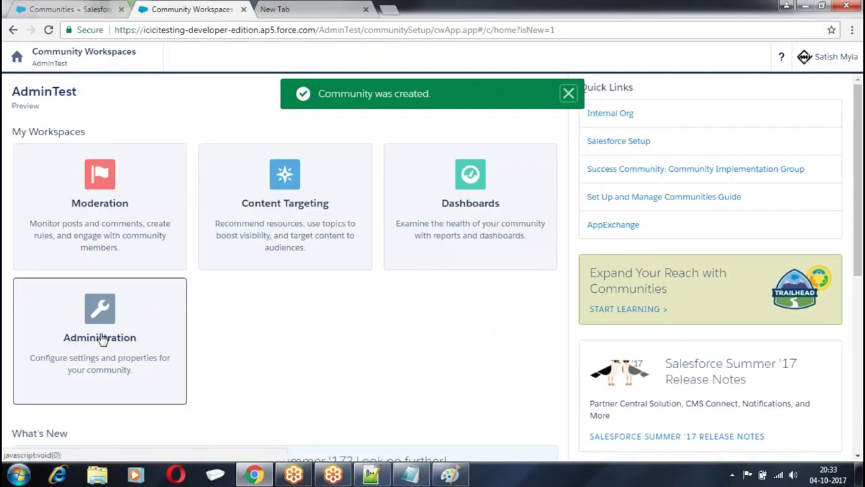
Open the community's Administration > Members page and set the profile search to All
{"action": "left_click", "coordinate": [114, 313]}
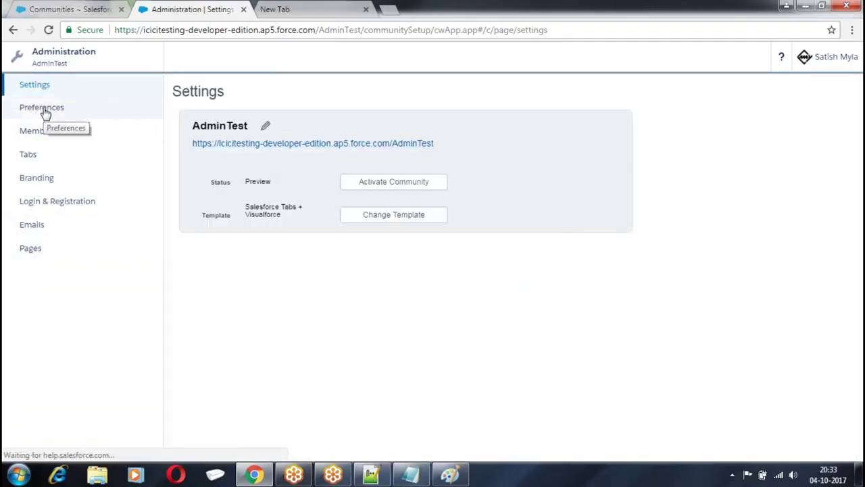
{"action": "left_click", "coordinate": [26, 139]}
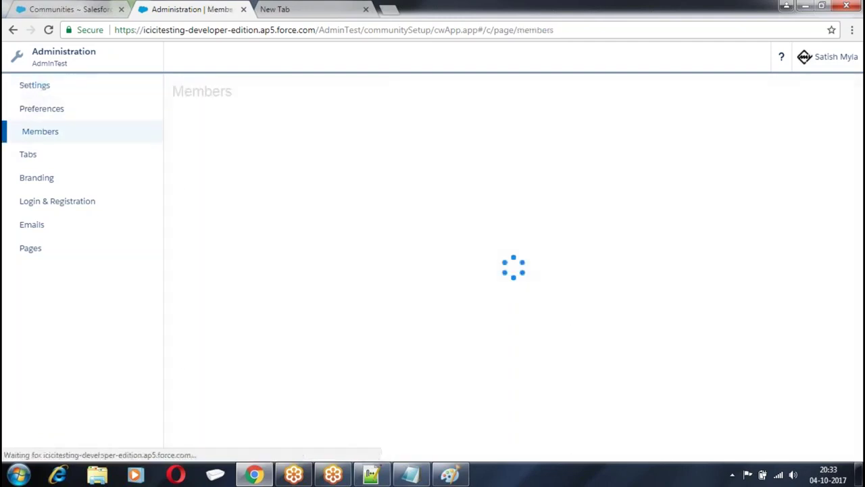
{"action": "scroll", "coordinate": [266, 141], "scroll_direction": "down", "scroll_amount": 1}
{"action": "left_click", "coordinate": [229, 96]}
{"action": "left_click", "coordinate": [216, 108]}
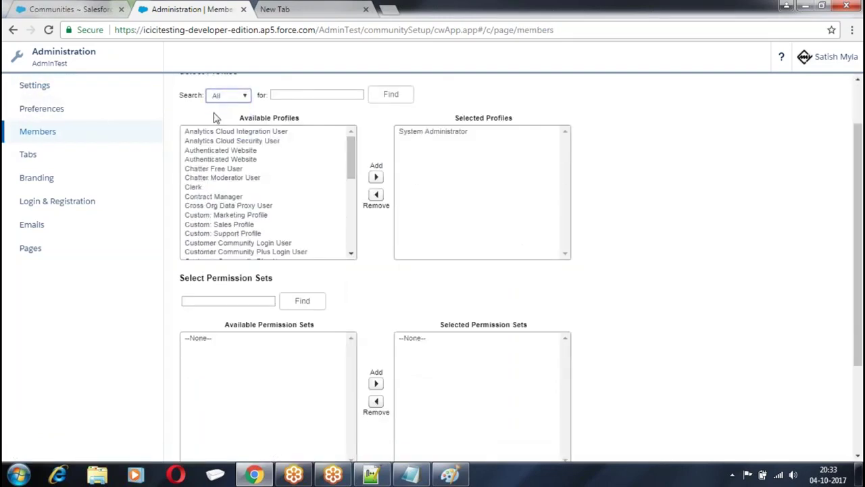
Add the ICICI Customer profile to the community members and save
{"action": "left_click_drag", "start_coordinate": [352, 161], "coordinate": [354, 220]}
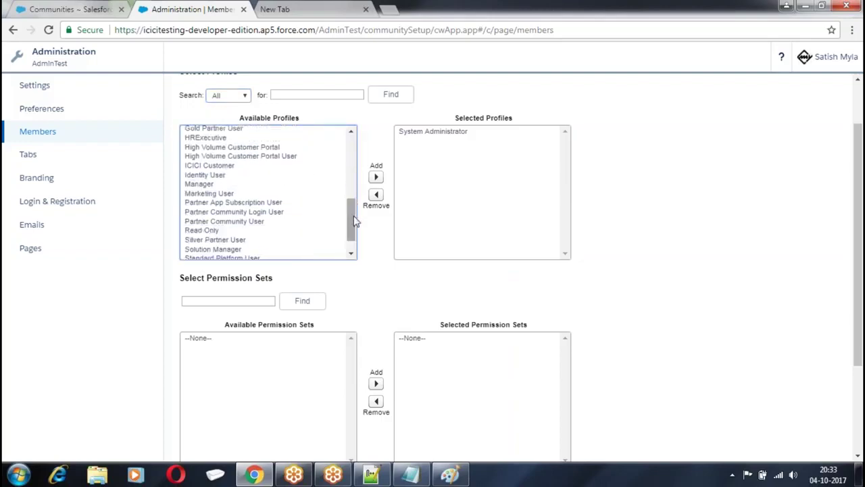
{"action": "left_click", "coordinate": [227, 166]}
{"action": "left_click", "coordinate": [376, 177]}
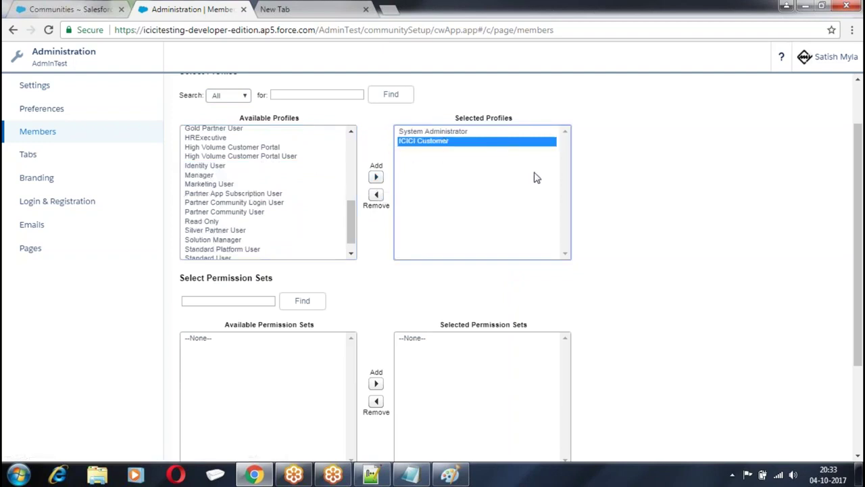
{"action": "scroll", "coordinate": [534, 176], "scroll_direction": "down", "scroll_amount": 2}
{"action": "left_click", "coordinate": [341, 438]}
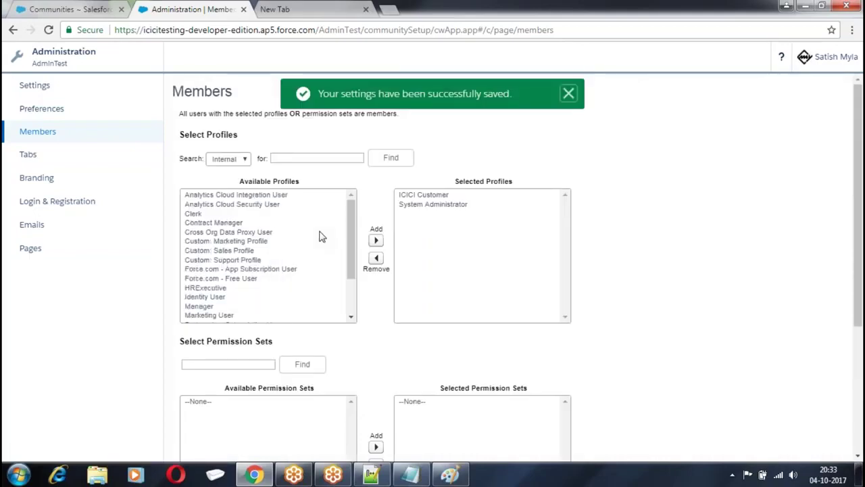
{"action": "left_click", "coordinate": [42, 156]}
Add the Customer and Employees tabs to the community's selected tabs and save
{"action": "scroll", "coordinate": [263, 222], "scroll_direction": "down", "scroll_amount": 2}
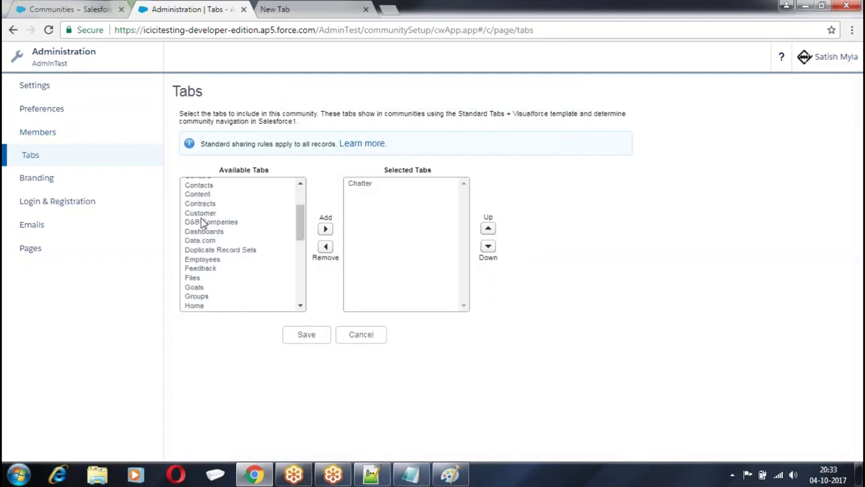
{"action": "left_click", "coordinate": [202, 213]}
{"action": "left_click", "coordinate": [325, 228]}
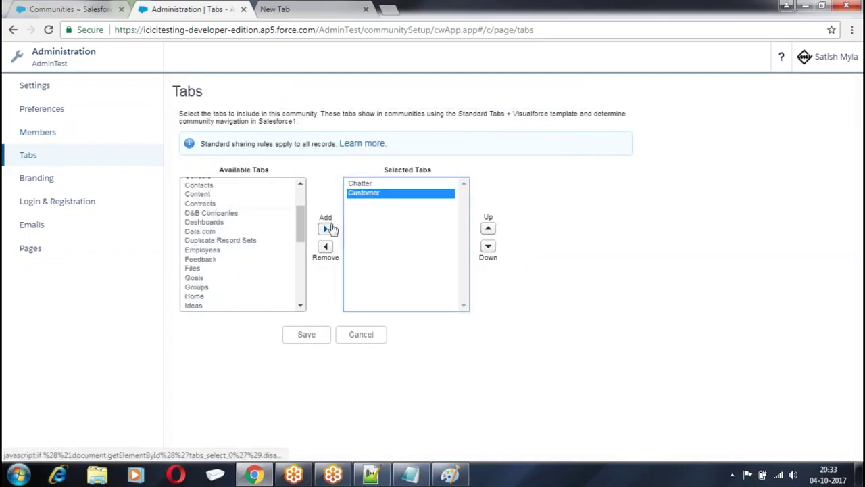
{"action": "left_click", "coordinate": [210, 250]}
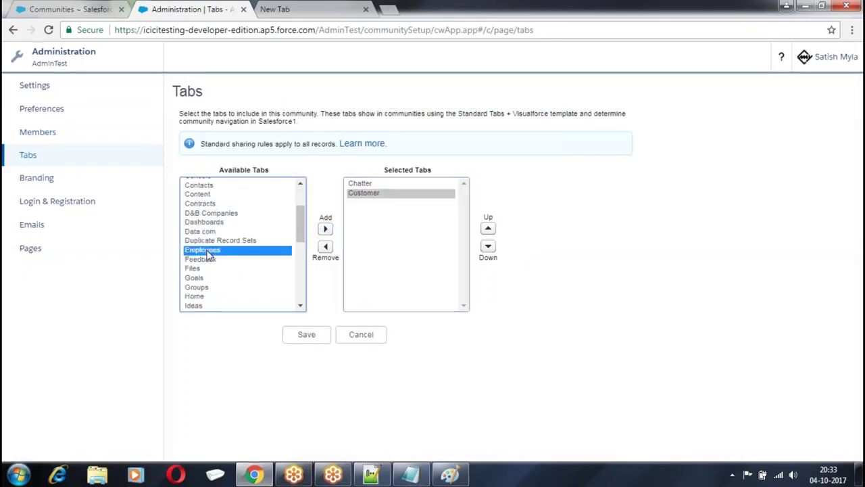
{"action": "left_click", "coordinate": [325, 229]}
{"action": "left_click", "coordinate": [313, 334]}
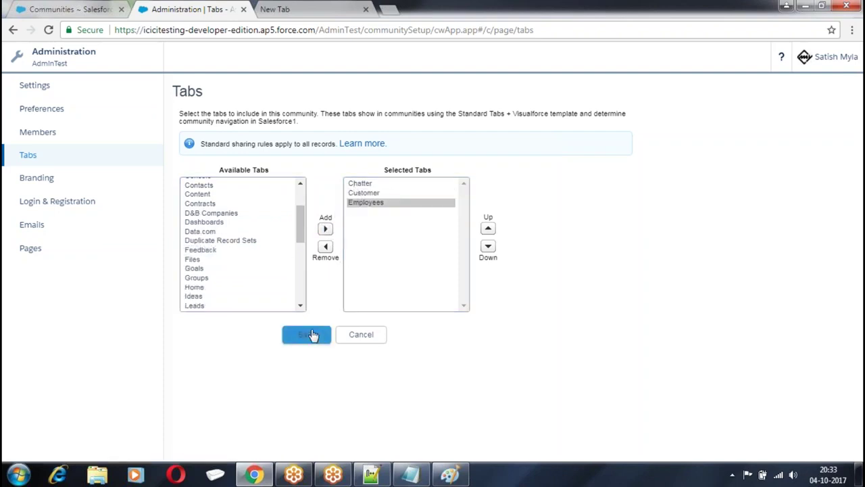
Set the Branding page background colour to #B3D7CF and save
{"action": "left_click", "coordinate": [35, 177]}
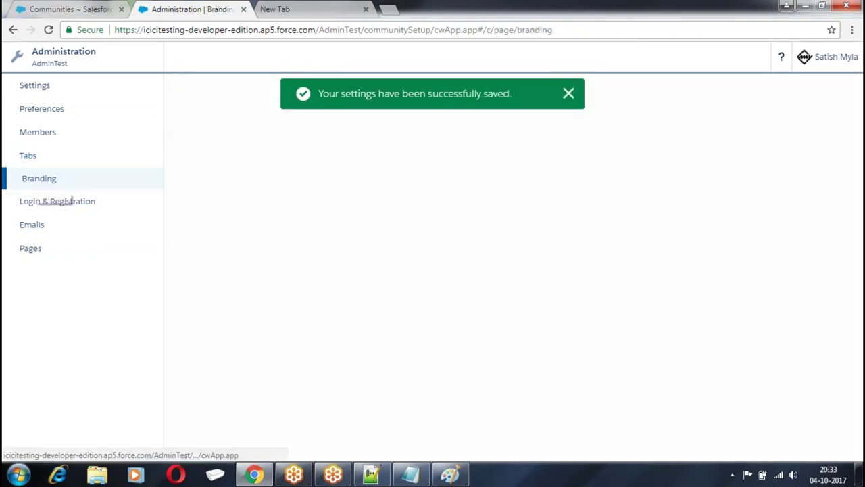
{"action": "scroll", "coordinate": [399, 256], "scroll_direction": "down", "scroll_amount": 3}
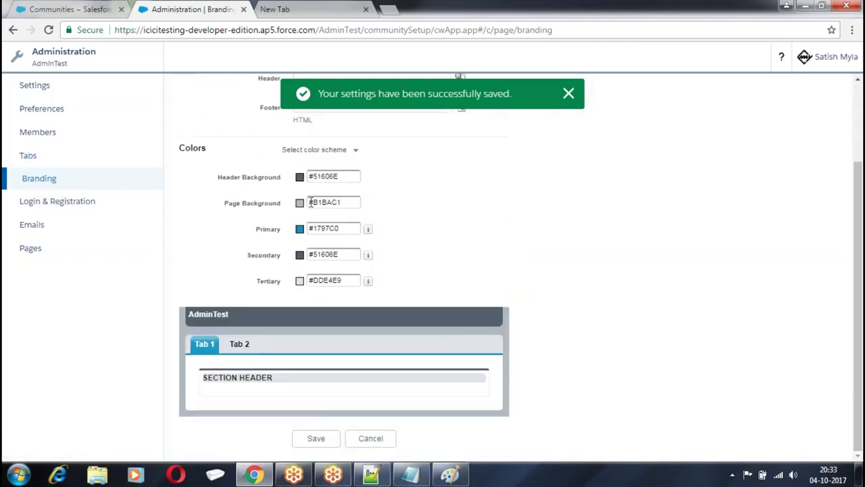
{"action": "left_click", "coordinate": [301, 203]}
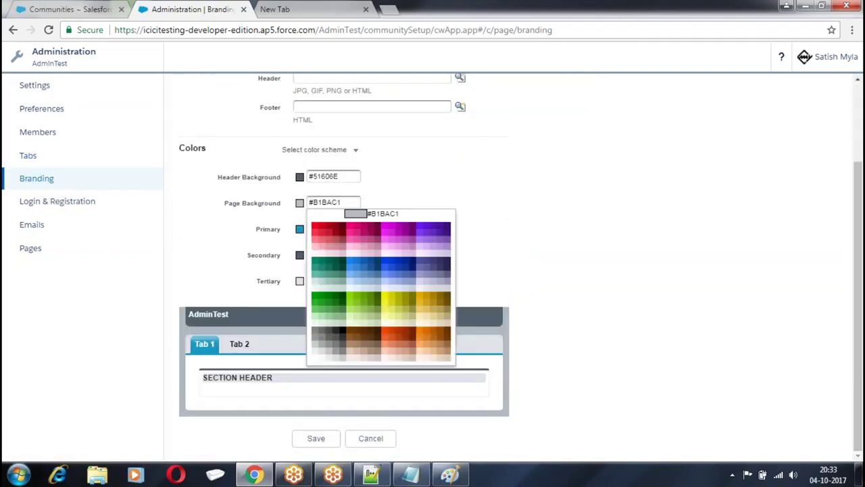
{"action": "left_click", "coordinate": [321, 284]}
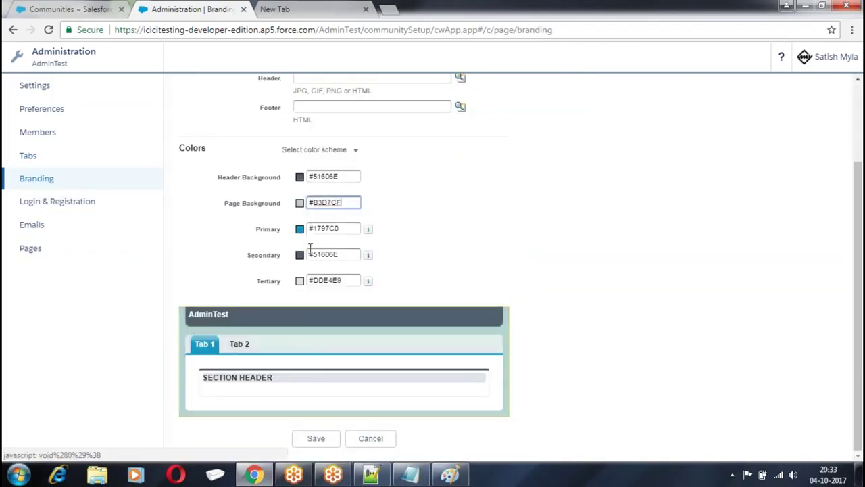
{"action": "left_click", "coordinate": [318, 439]}
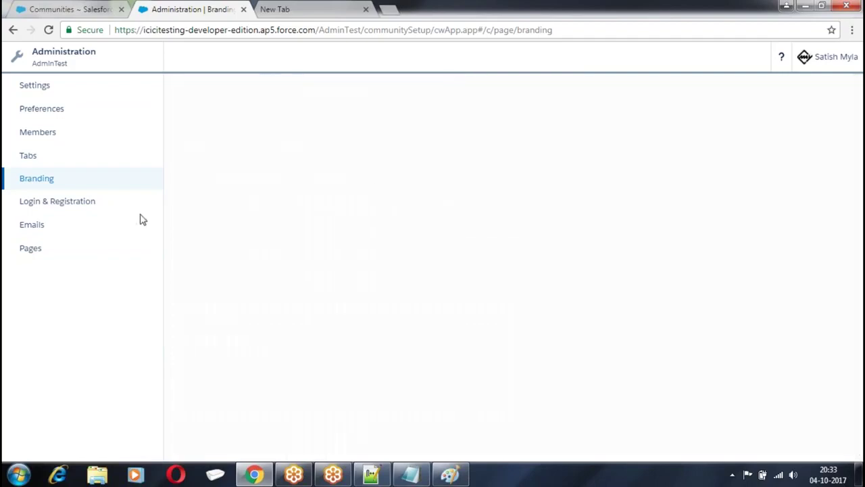
Save the community's Login & Registration settings
{"action": "left_click", "coordinate": [58, 203]}
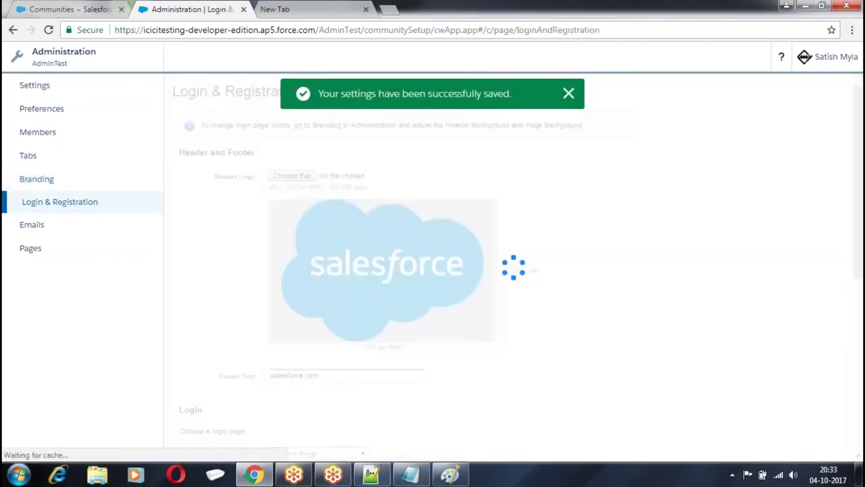
{"action": "scroll", "coordinate": [345, 222], "scroll_direction": "down", "scroll_amount": 4}
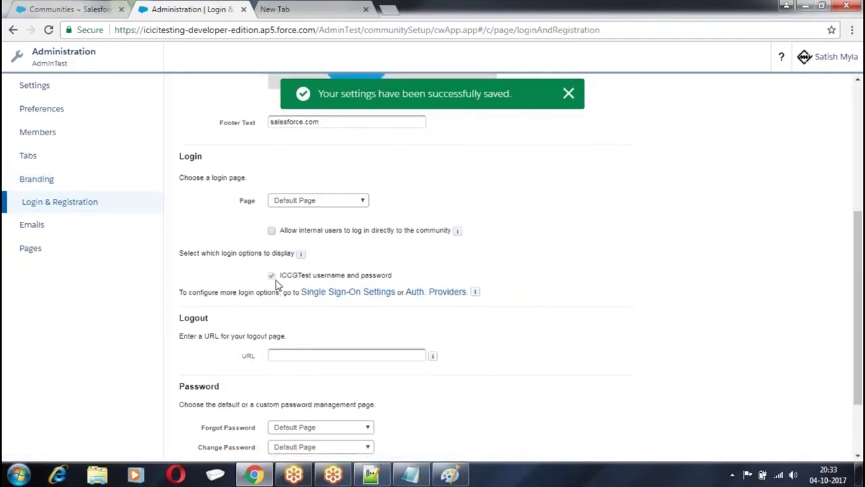
{"action": "scroll", "coordinate": [367, 290], "scroll_direction": "down", "scroll_amount": 3}
{"action": "left_click", "coordinate": [369, 437]}
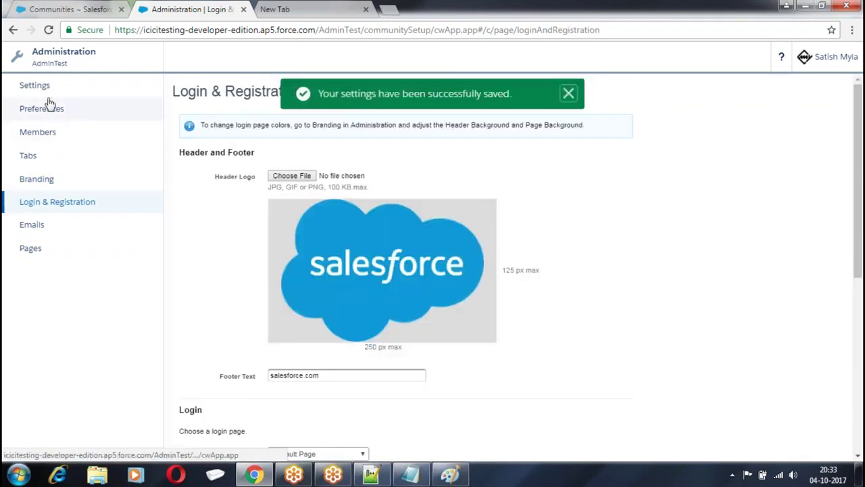
Activate the AdminTest community, then open My Settings from the user menu
{"action": "left_click", "coordinate": [36, 84]}
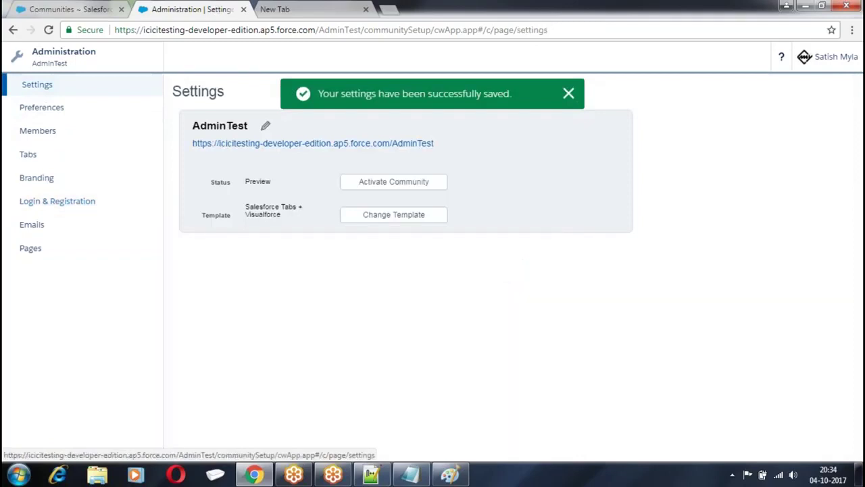
{"action": "left_click", "coordinate": [408, 182]}
{"action": "left_click", "coordinate": [484, 108]}
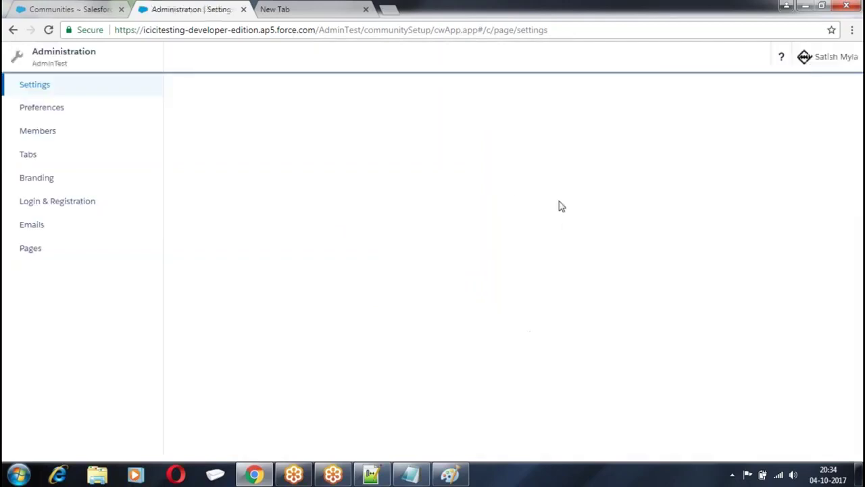
{"action": "left_click", "coordinate": [843, 63]}
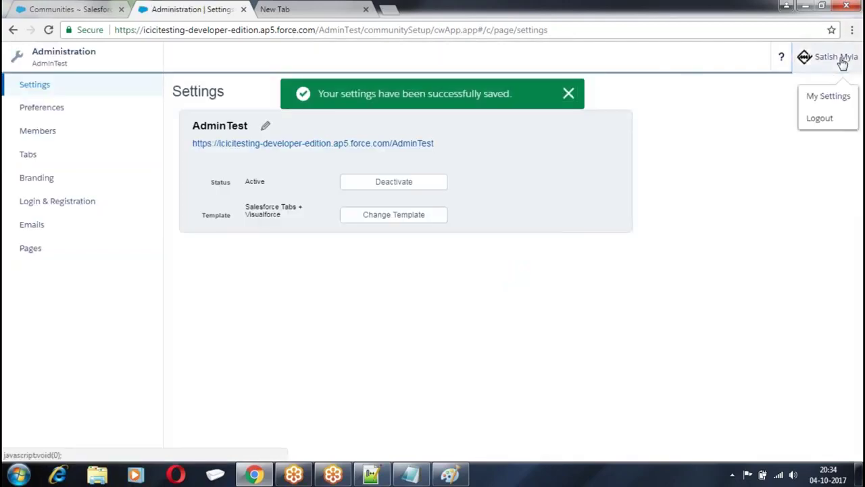
{"action": "left_click", "coordinate": [829, 96]}
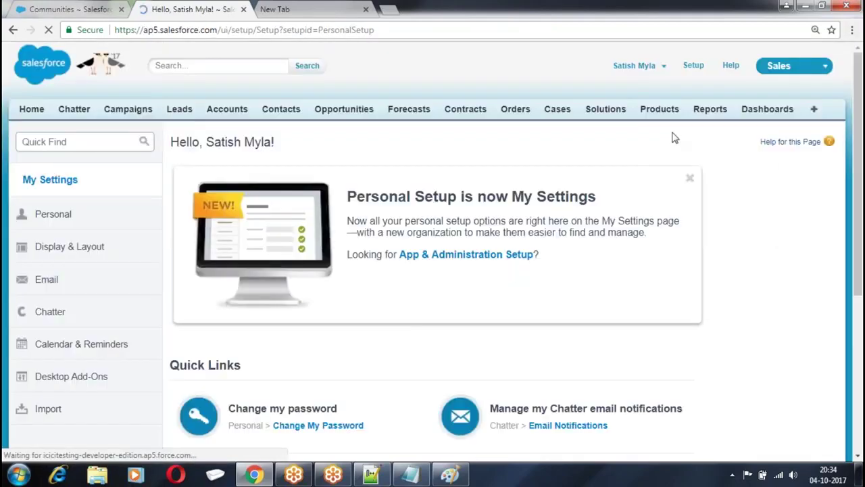
Start a new contact, entering its last name and the suggested e-mail address
{"action": "left_click", "coordinate": [584, 182]}
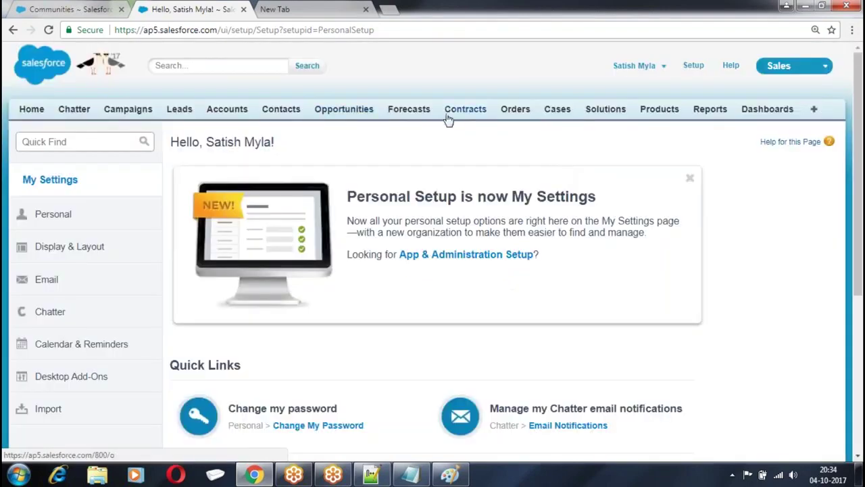
{"action": "left_click", "coordinate": [286, 116]}
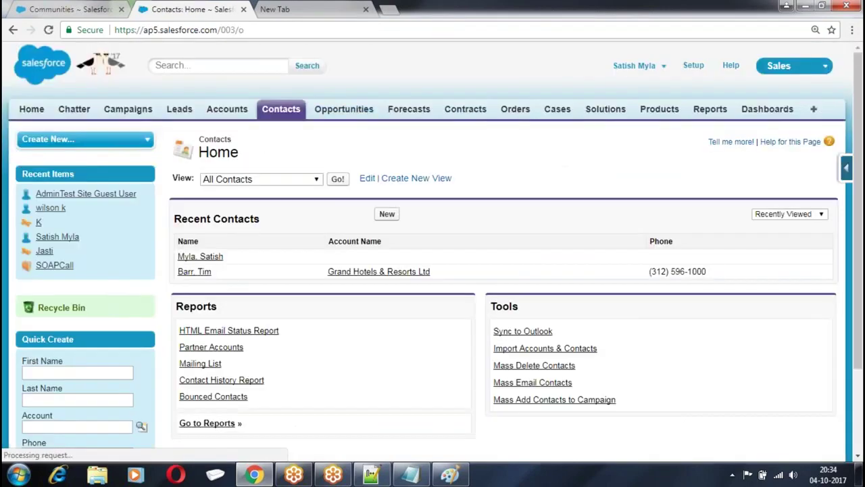
{"action": "left_click", "coordinate": [388, 214]}
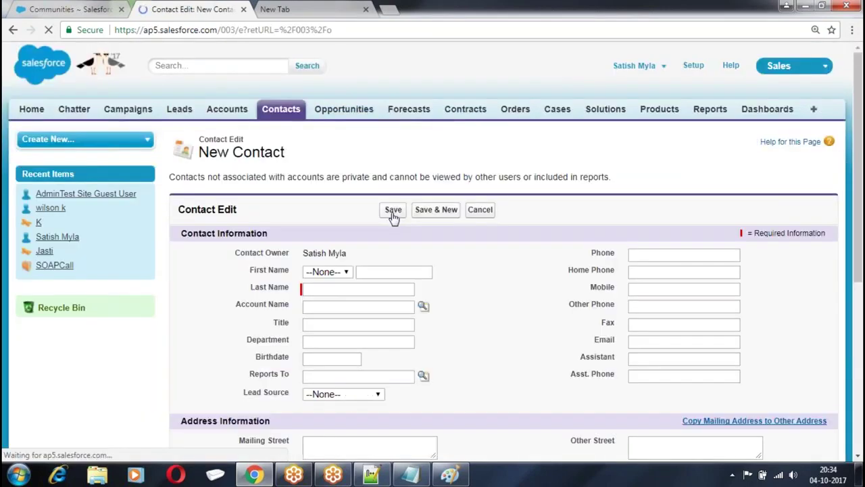
{"action": "left_click", "coordinate": [337, 287]}
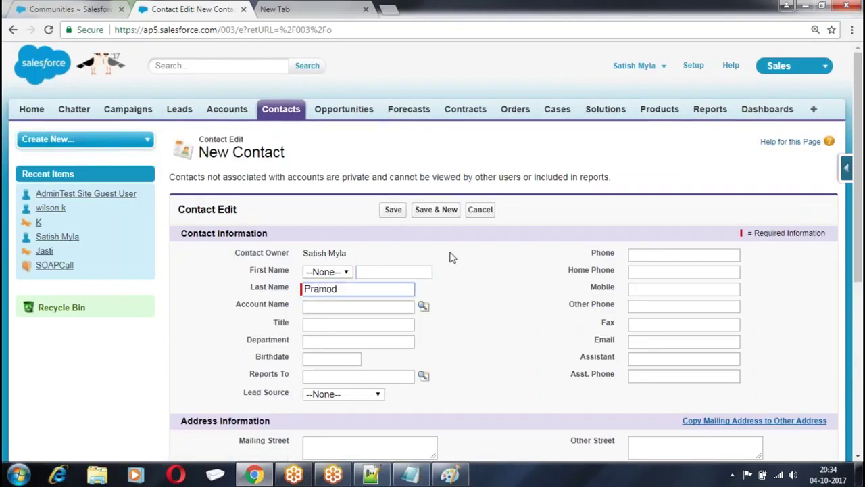
{"action": "scroll", "coordinate": [452, 257], "scroll_direction": "down", "scroll_amount": 2}
{"action": "left_click", "coordinate": [637, 214]}
{"action": "type", "text": "satis"}
{"action": "key", "text": "Down"}
{"action": "key", "text": "Return"}
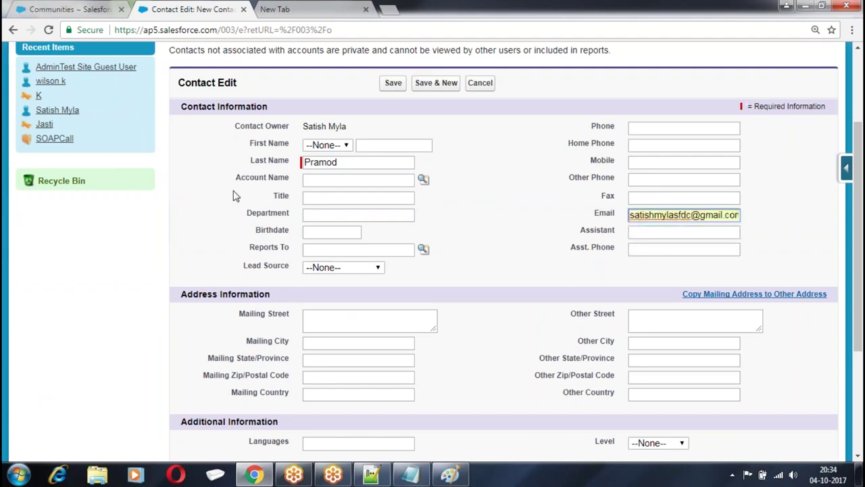
{"action": "left_click_drag", "start_coordinate": [235, 179], "coordinate": [286, 185]}
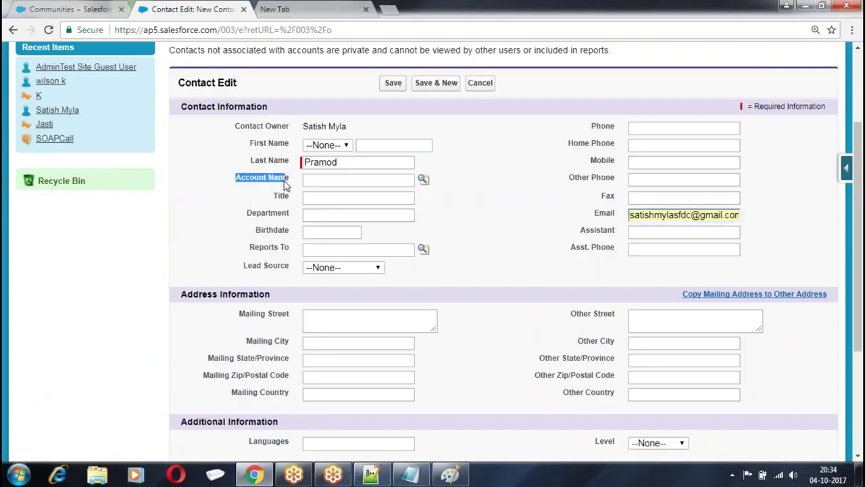
Link the contact to the SOAPCall account and save it
{"action": "left_click", "coordinate": [422, 179]}
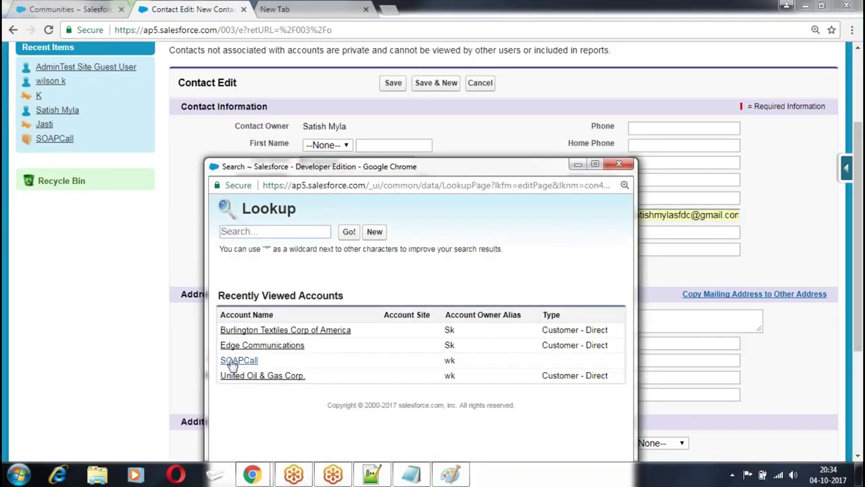
{"action": "left_click", "coordinate": [238, 360]}
{"action": "left_click", "coordinate": [385, 212]}
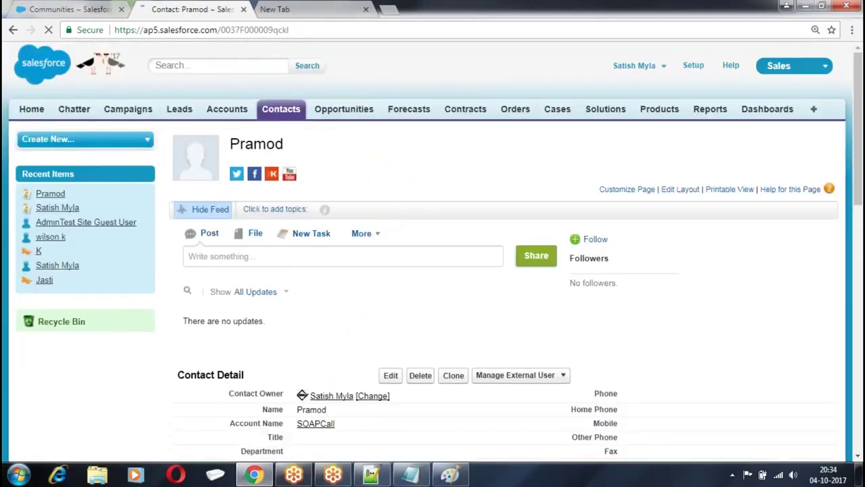
Enable the saved contact as a customer community user
{"action": "scroll", "coordinate": [556, 280], "scroll_direction": "down", "scroll_amount": 2}
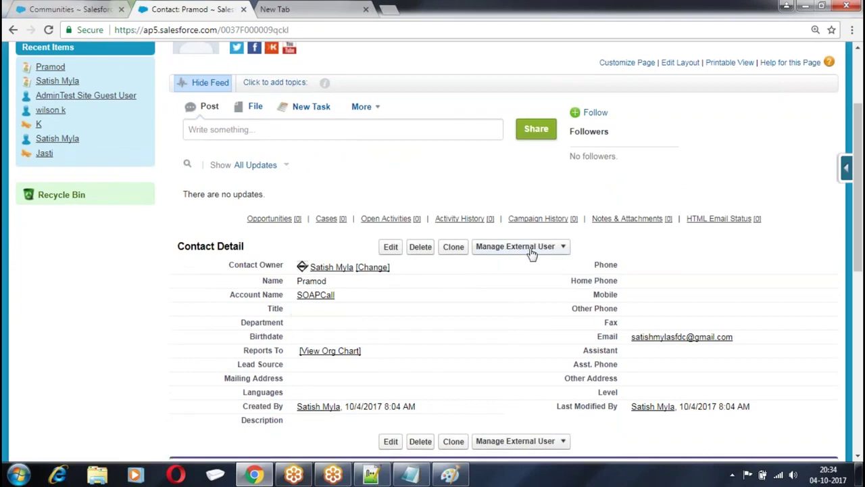
{"action": "left_click", "coordinate": [561, 250]}
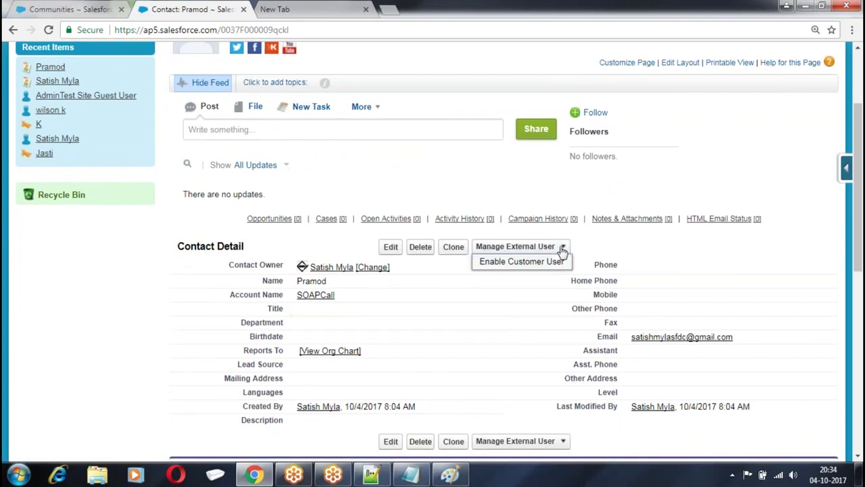
{"action": "left_click", "coordinate": [499, 264]}
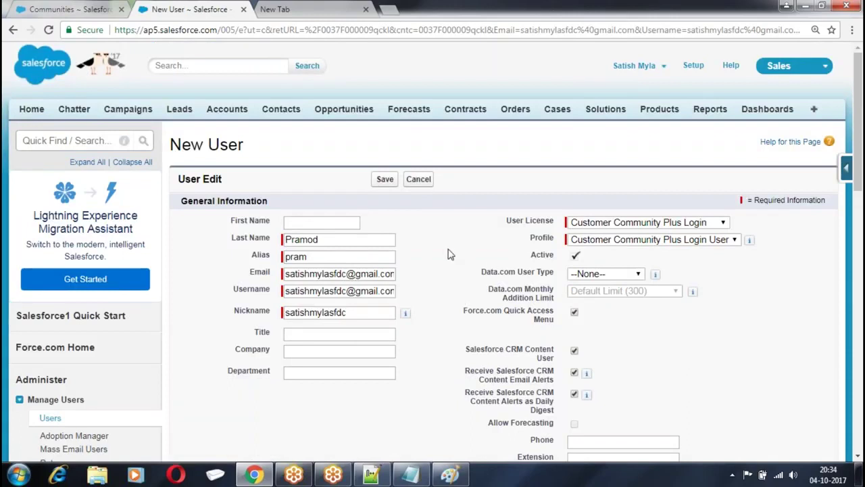
Replace the prefilled username with the new user's e-mail-style username
{"action": "scroll", "coordinate": [449, 254], "scroll_direction": "down", "scroll_amount": 2}
{"action": "left_click_drag", "start_coordinate": [285, 165], "coordinate": [434, 175]}
{"action": "key", "text": "BackSpace"}
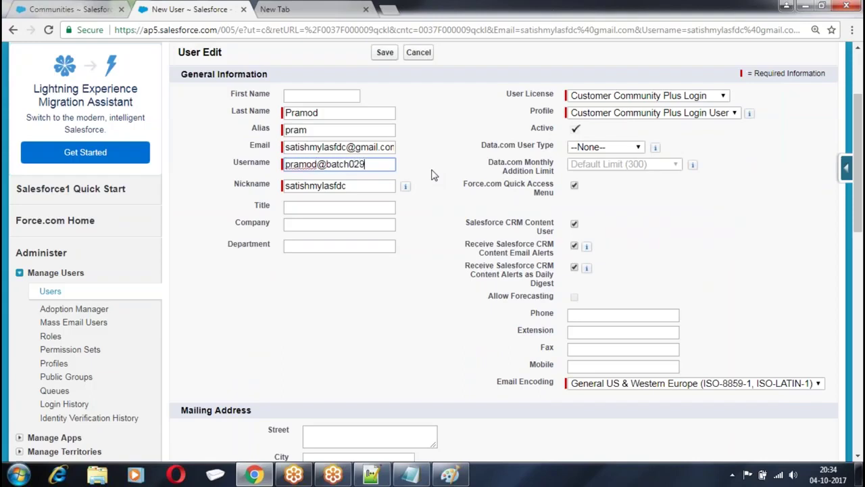
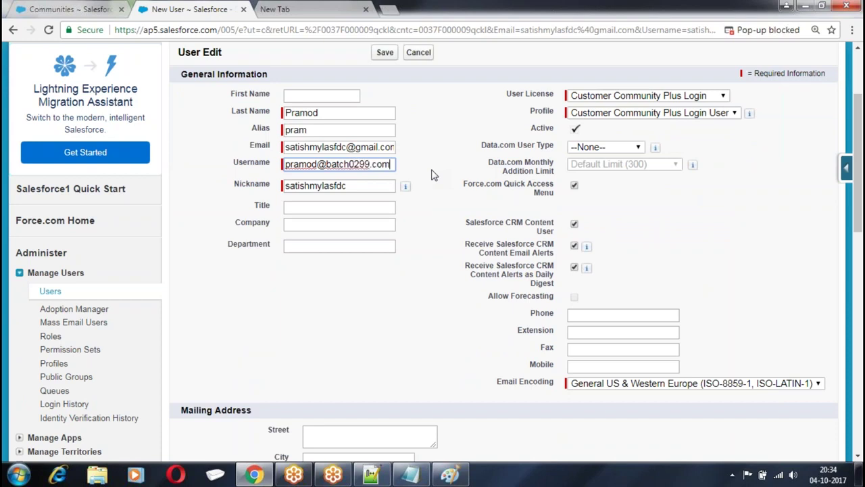
Set licence Customer Community Login and profile ICICI Customer, then save the user
{"action": "left_click", "coordinate": [642, 95]}
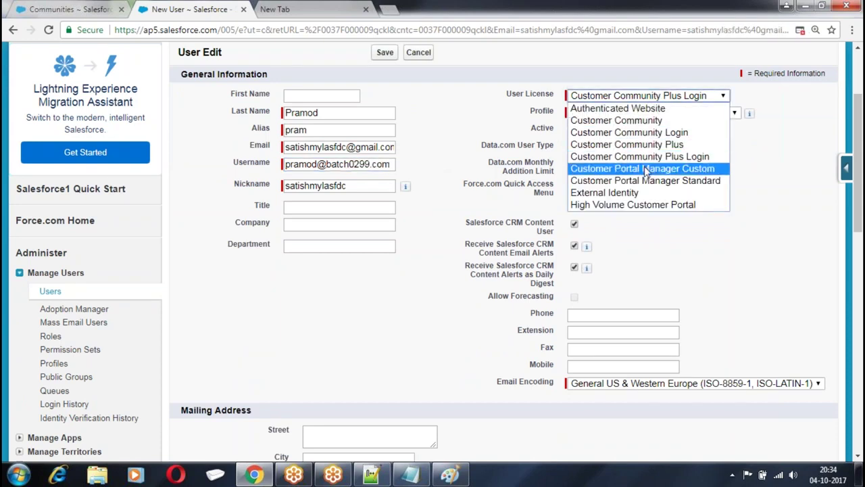
{"action": "left_click", "coordinate": [634, 131]}
{"action": "left_click", "coordinate": [634, 113]}
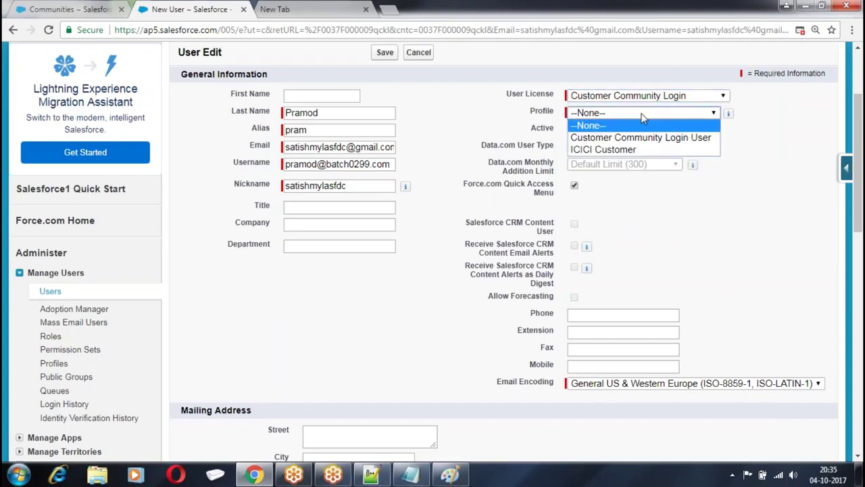
{"action": "left_click", "coordinate": [627, 149]}
{"action": "scroll", "coordinate": [388, 138], "scroll_direction": "up", "scroll_amount": 1}
{"action": "left_click", "coordinate": [384, 115]}
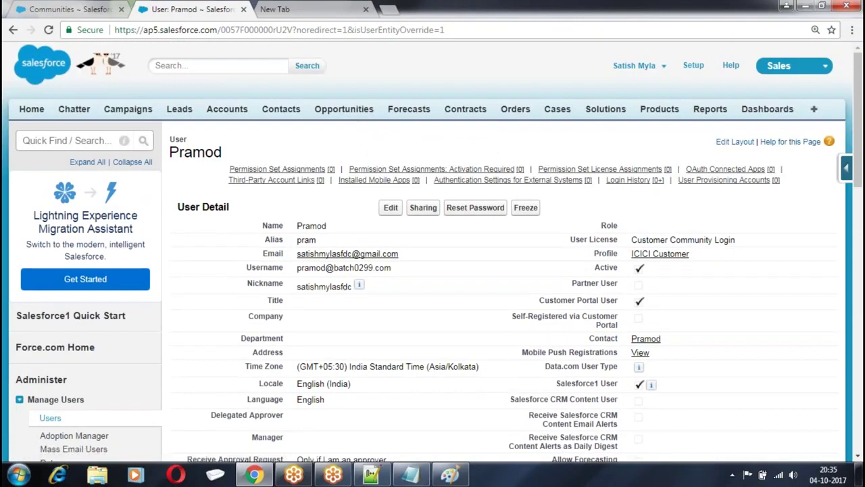
Load login.salesforce.com in the Opera browser and start a fresh tab beside it
{"action": "left_click", "coordinate": [175, 475]}
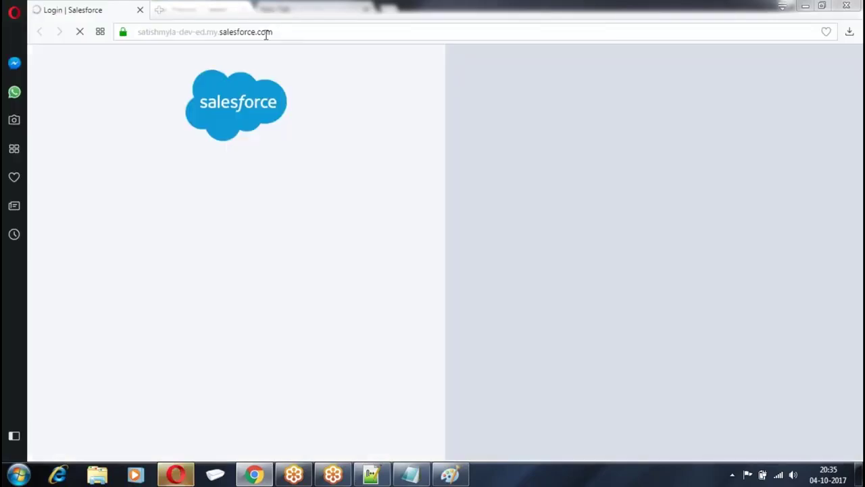
{"action": "left_click", "coordinate": [264, 33]}
{"action": "key", "text": "BackSpace"}
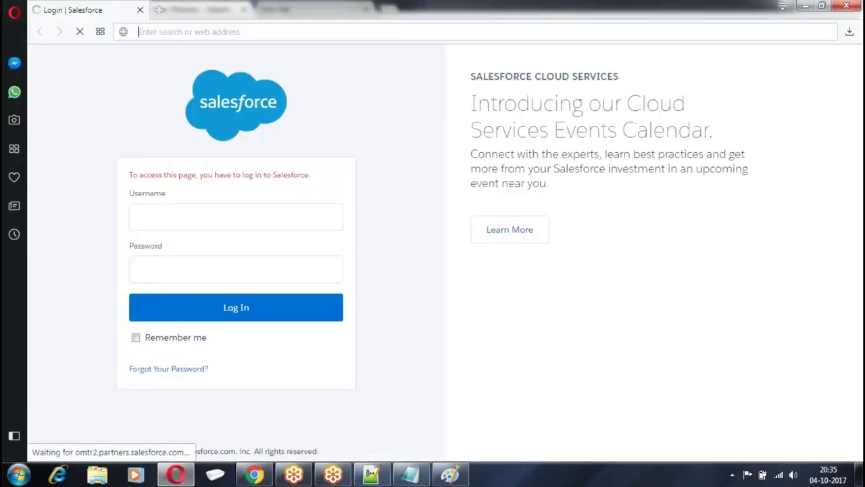
{"action": "type", "text": "login"}
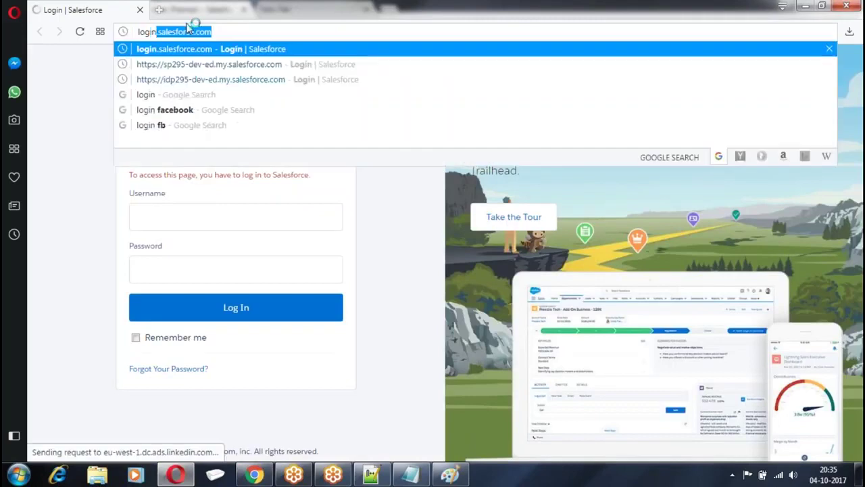
{"action": "key", "text": "Return"}
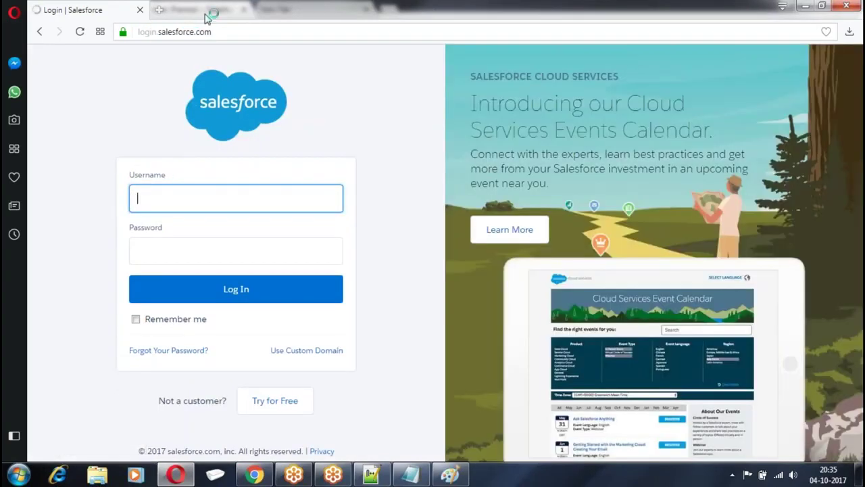
{"action": "left_click", "coordinate": [159, 9]}
Sign into Gmail and follow the login link in the Welcome to AdminTest e-mail
{"action": "type", "text": "gmail"}
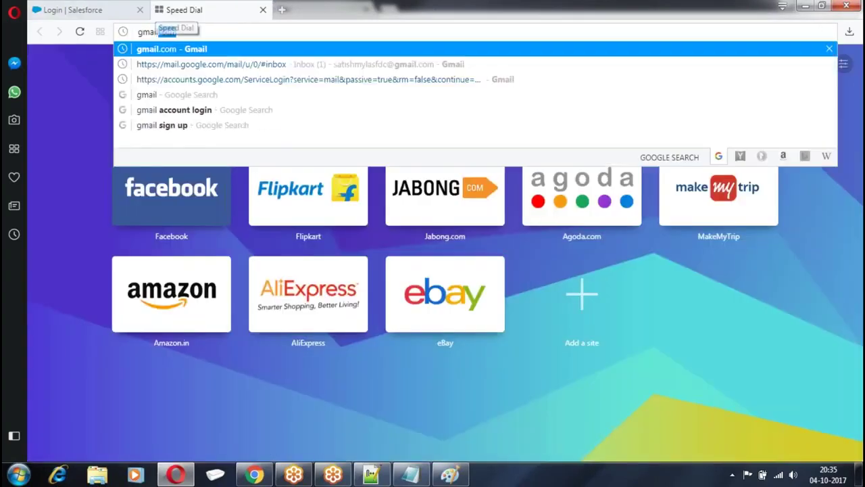
{"action": "key", "text": "Return"}
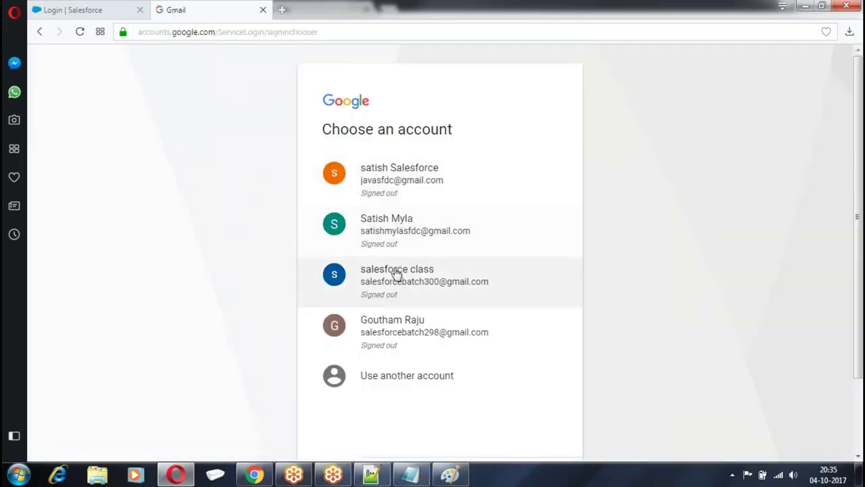
{"action": "left_click", "coordinate": [398, 244]}
{"action": "type", "text": "s"}
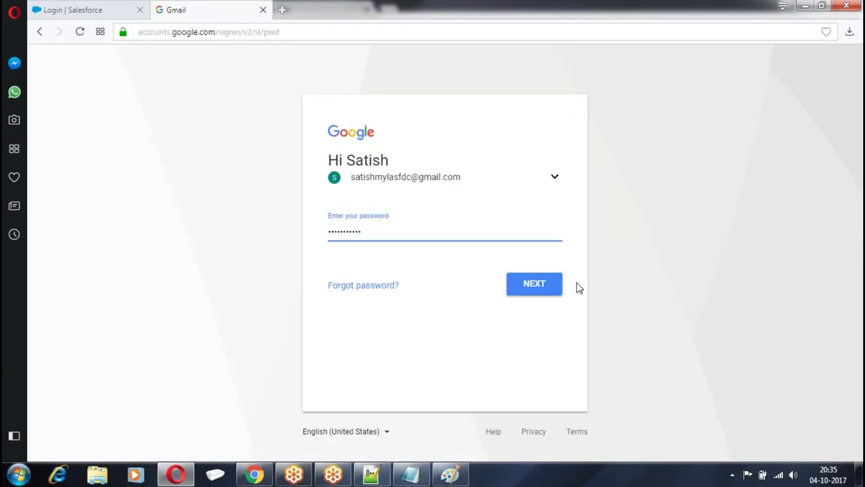
{"action": "left_click", "coordinate": [523, 292]}
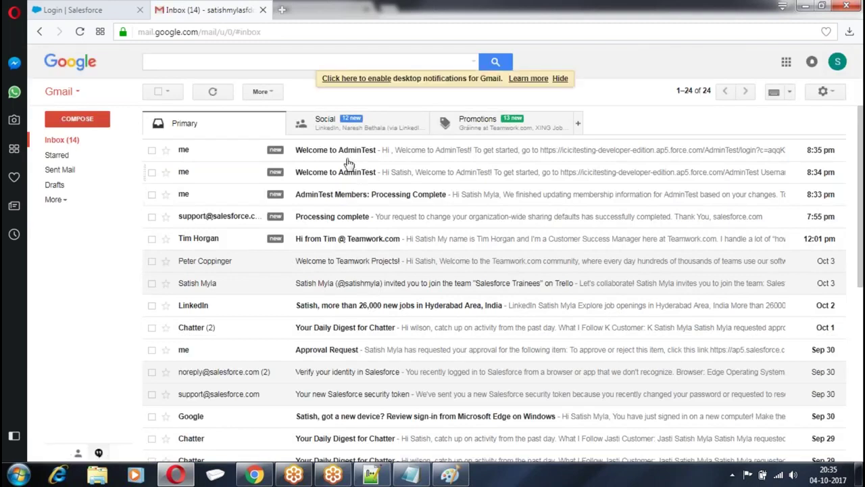
{"action": "left_click", "coordinate": [351, 152]}
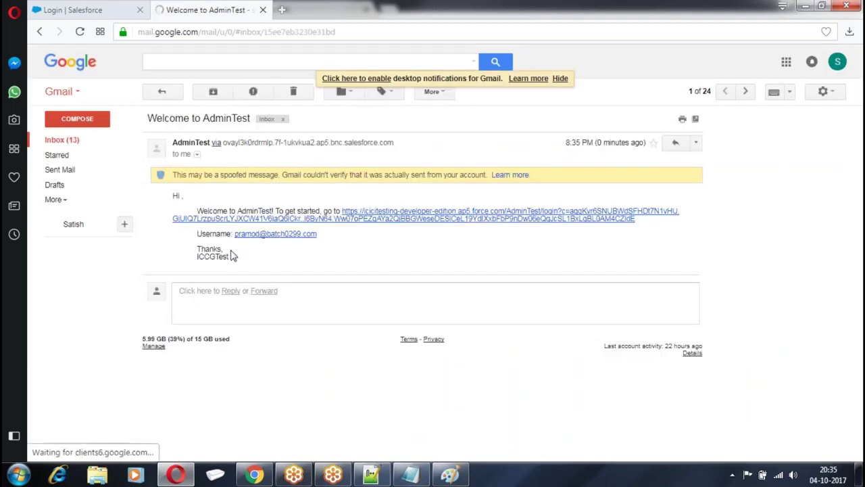
{"action": "left_click", "coordinate": [390, 219]}
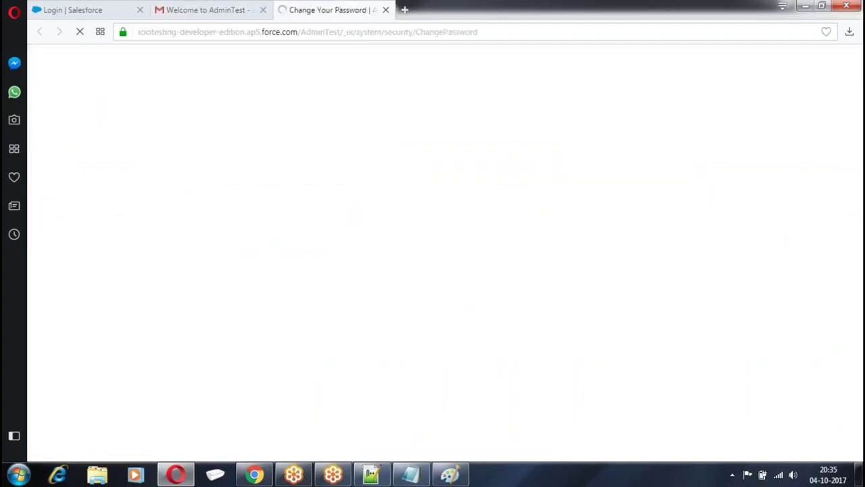
Enter and confirm a new password for the community user and submit it
{"action": "scroll", "coordinate": [390, 220], "scroll_direction": "down", "scroll_amount": 1}
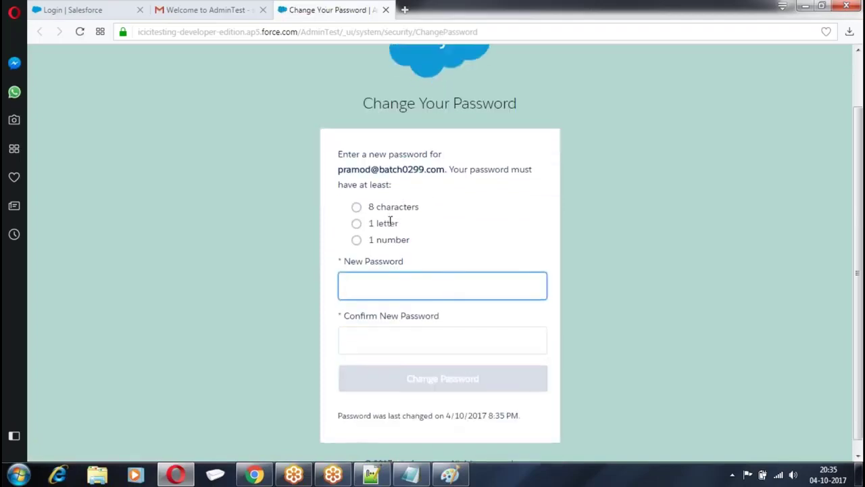
{"action": "type", "text": "a"}
{"action": "key", "text": "BackSpace"}
{"action": "key", "text": "BackSpace"}
{"action": "type", "text": "•••••••••••••"}
{"action": "left_click", "coordinate": [376, 347]}
{"action": "type", "text": "••••••••••••"}
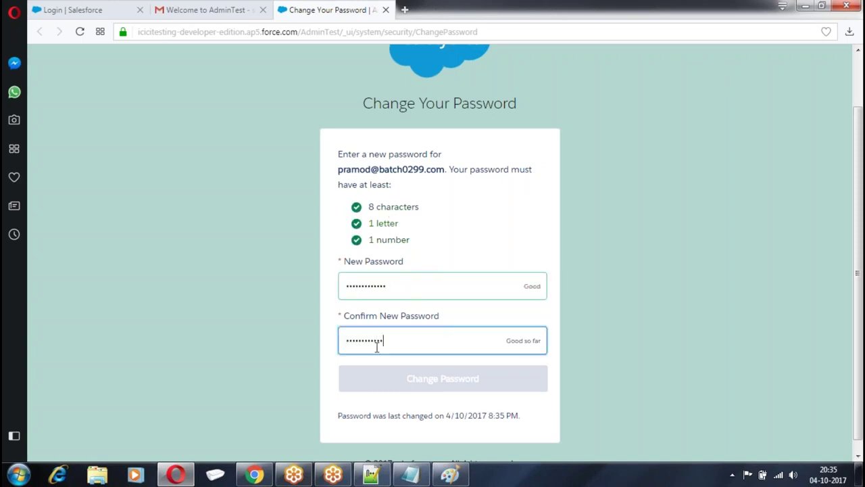
{"action": "type", "text": "•"}
{"action": "left_click", "coordinate": [441, 378]}
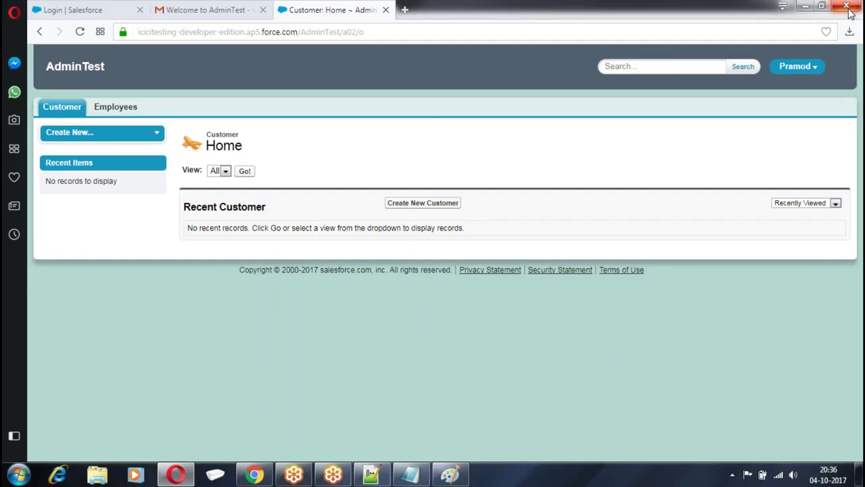
Log out of the AdminTest community and close its tab
{"action": "left_click", "coordinate": [799, 66]}
{"action": "left_click", "coordinate": [778, 111]}
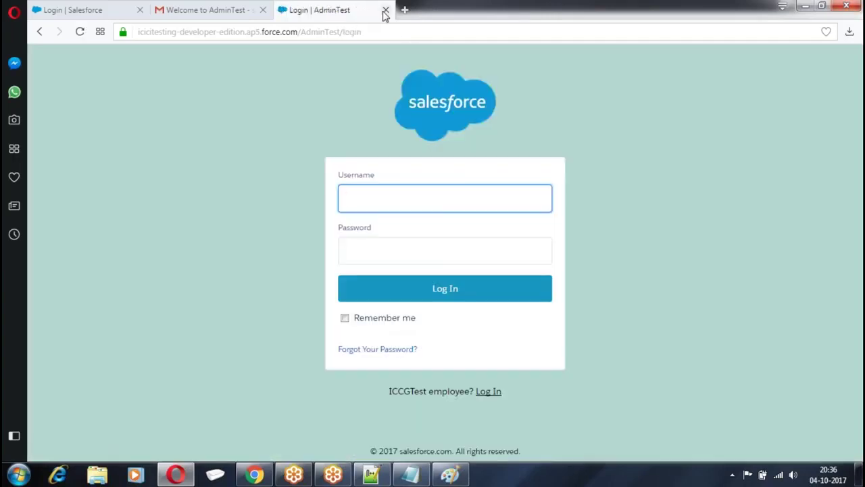
{"action": "left_click", "coordinate": [385, 9]}
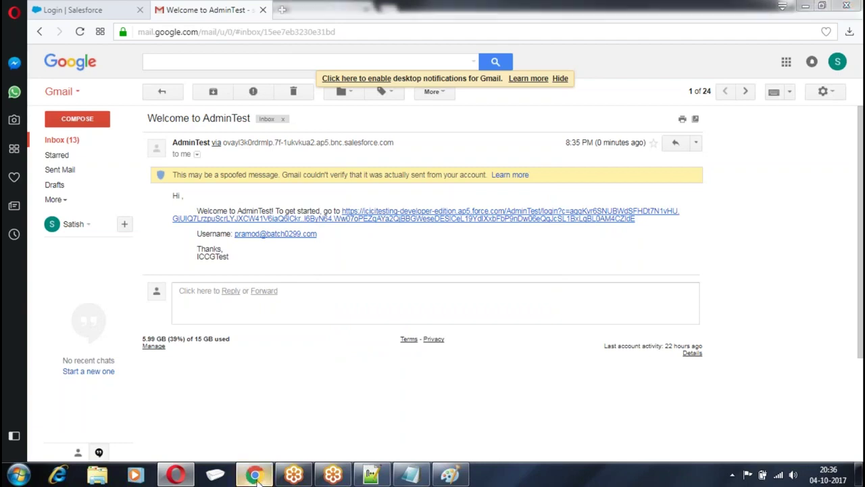
Log out the admin session in Chrome and close the old Salesforce tabs
{"action": "left_click", "coordinate": [254, 474]}
{"action": "left_click", "coordinate": [659, 66]}
{"action": "left_click", "coordinate": [553, 155]}
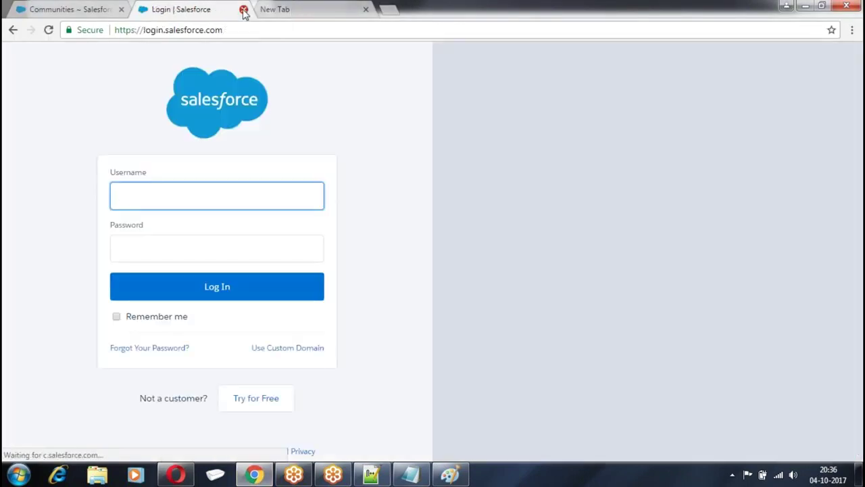
{"action": "left_click", "coordinate": [243, 10]}
{"action": "left_click", "coordinate": [121, 9]}
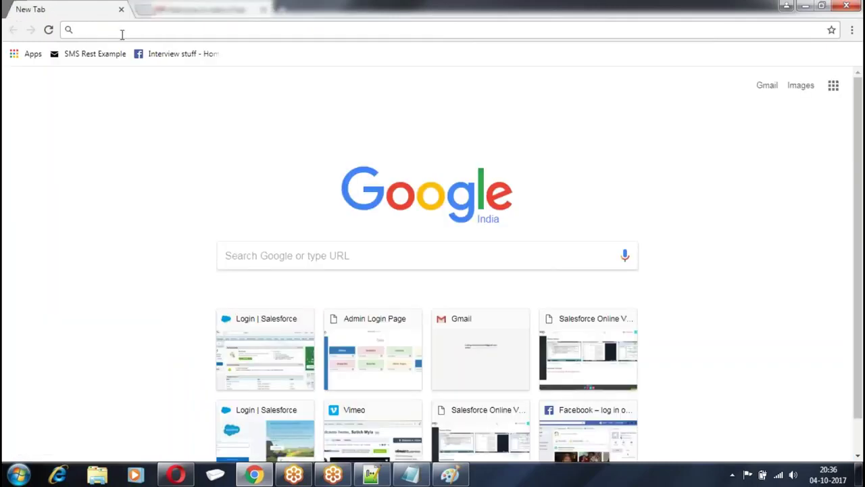
Log back into login.salesforce.com with the administrator's username and password
{"action": "type", "text": "login.salesforce.com"}
{"action": "key", "text": "Return"}
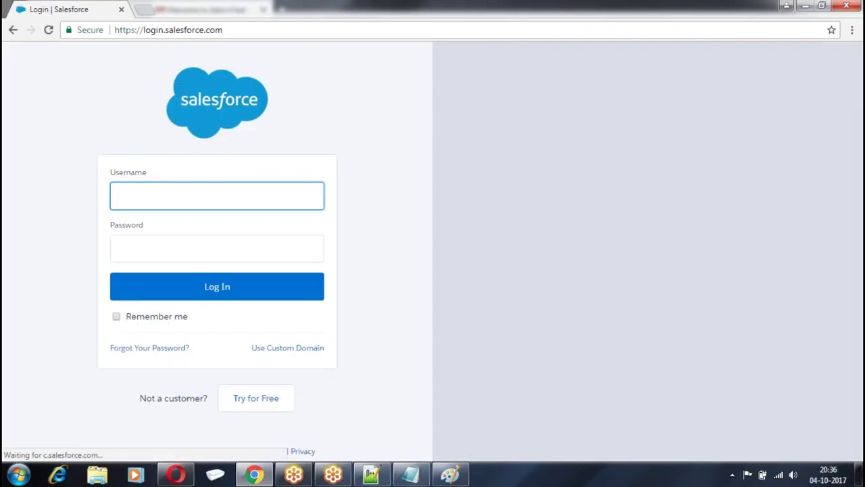
{"action": "type", "text": "batch"}
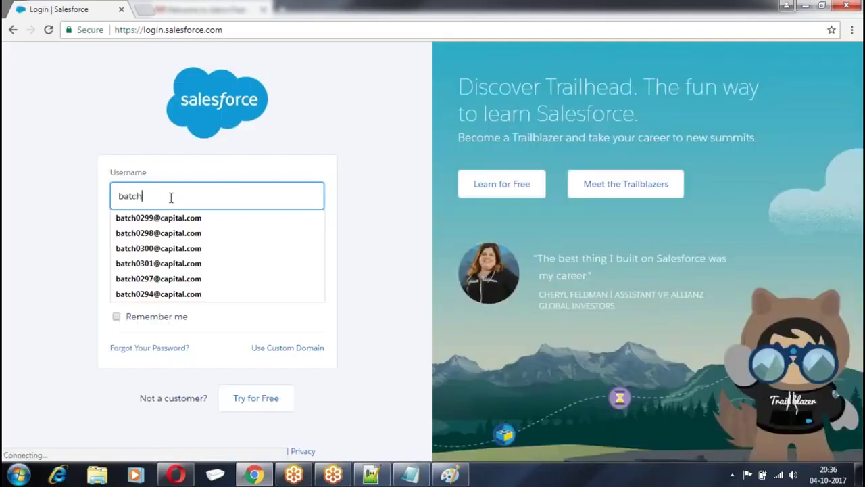
{"action": "type", "text": "0301"}
{"action": "key", "text": "Down"}
{"action": "key", "text": "Tab"}
{"action": "type", "text": "•••••••••••••"}
{"action": "key", "text": "Return"}
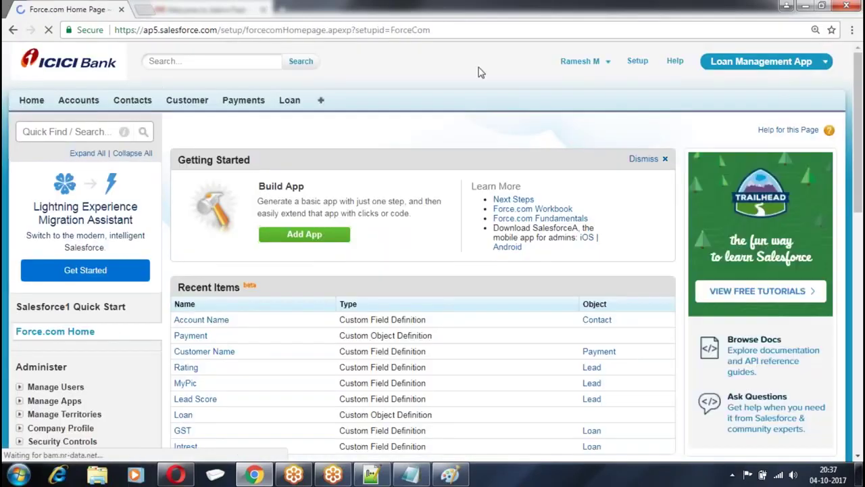
Start a new account 'Talwar Group' of type Customer - Direct in the Environmental industry
{"action": "left_click", "coordinate": [637, 62]}
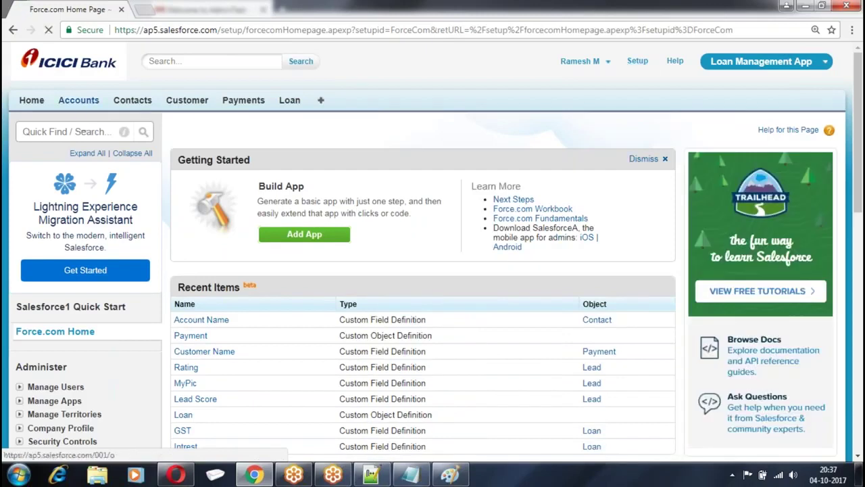
{"action": "left_click", "coordinate": [78, 100]}
{"action": "left_click", "coordinate": [387, 205]}
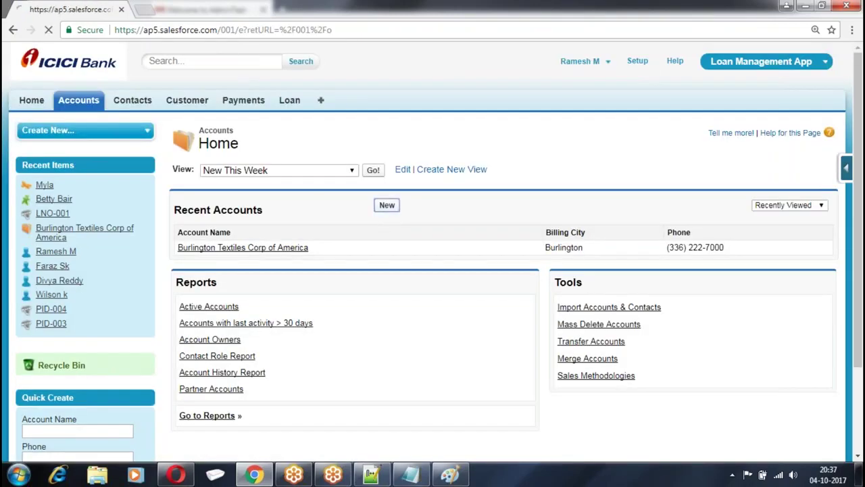
{"action": "type", "text": "Talwar Group"}
{"action": "left_click", "coordinate": [317, 216]}
{"action": "left_click", "coordinate": [331, 247]}
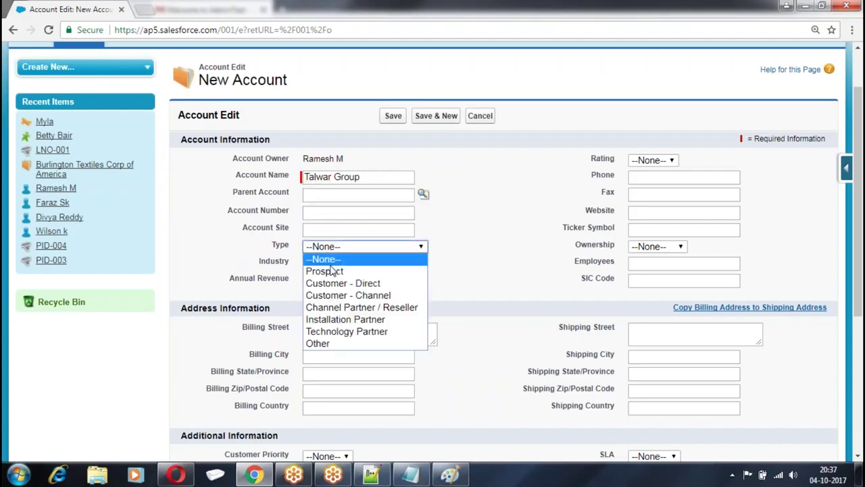
{"action": "left_click", "coordinate": [342, 283]}
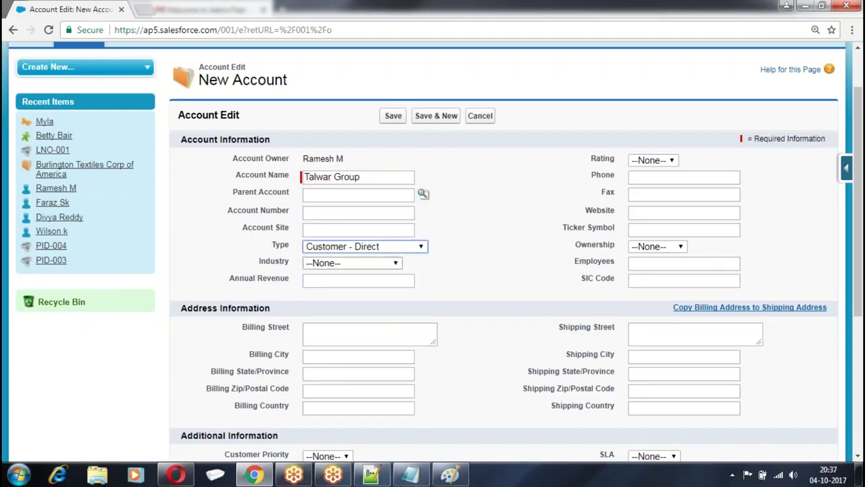
{"action": "left_click", "coordinate": [338, 265]}
{"action": "left_click", "coordinate": [334, 190]}
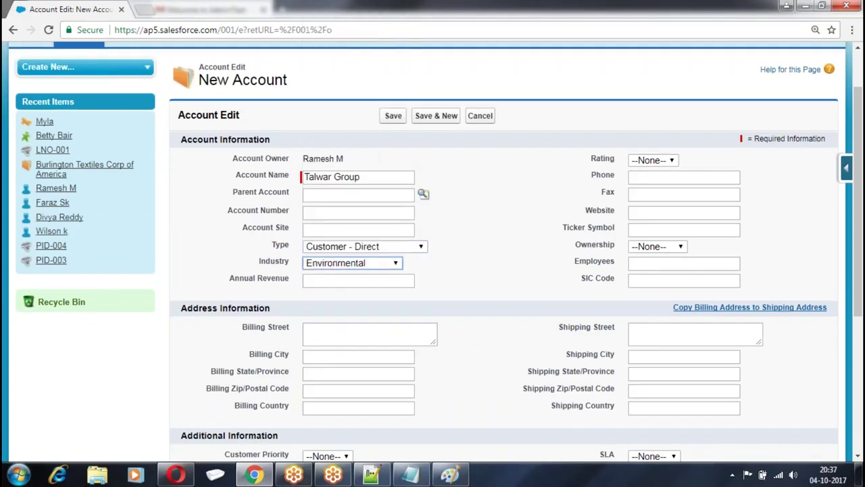
Enter annual revenue 90000000 and save the Talwar Group account
{"action": "left_click", "coordinate": [358, 280]}
{"action": "type", "text": "90000000"}
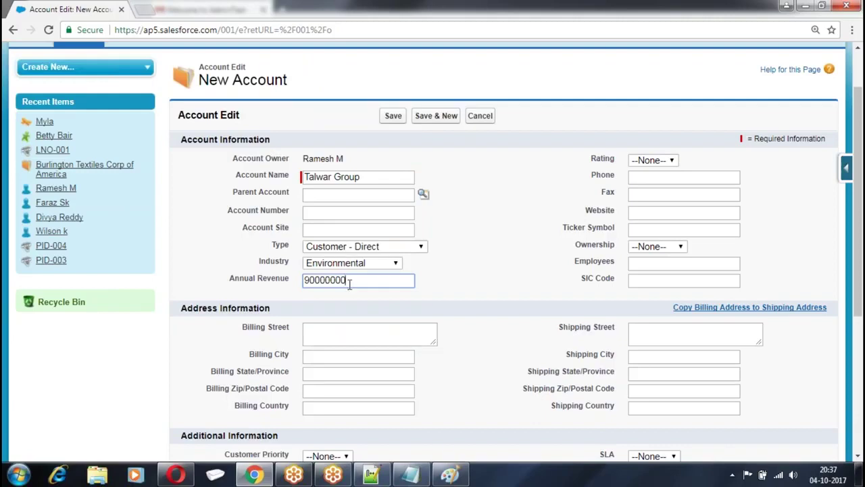
{"action": "scroll", "coordinate": [705, 175], "scroll_direction": "down", "scroll_amount": 2}
{"action": "scroll", "coordinate": [327, 146], "scroll_direction": "up", "scroll_amount": 2}
{"action": "left_click", "coordinate": [395, 116]}
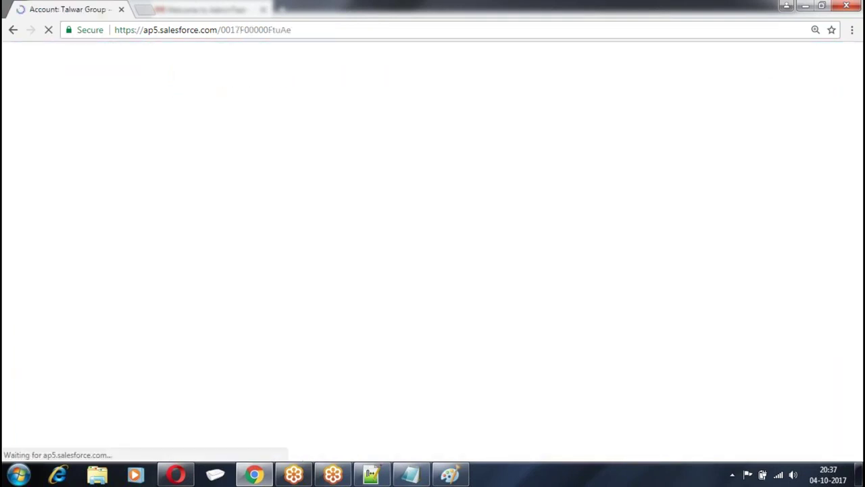
Return to the Force.com setup home page
{"action": "scroll", "coordinate": [408, 269], "scroll_direction": "down", "scroll_amount": 2}
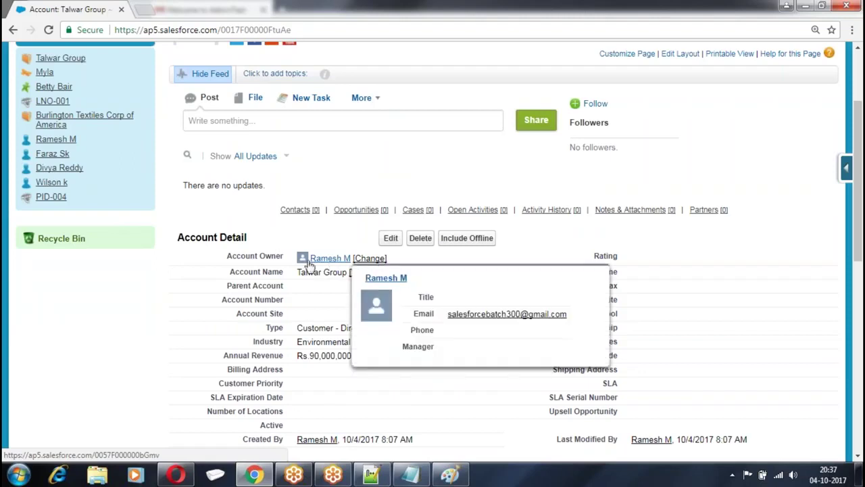
{"action": "scroll", "coordinate": [270, 215], "scroll_direction": "up", "scroll_amount": 2}
{"action": "left_click", "coordinate": [638, 63]}
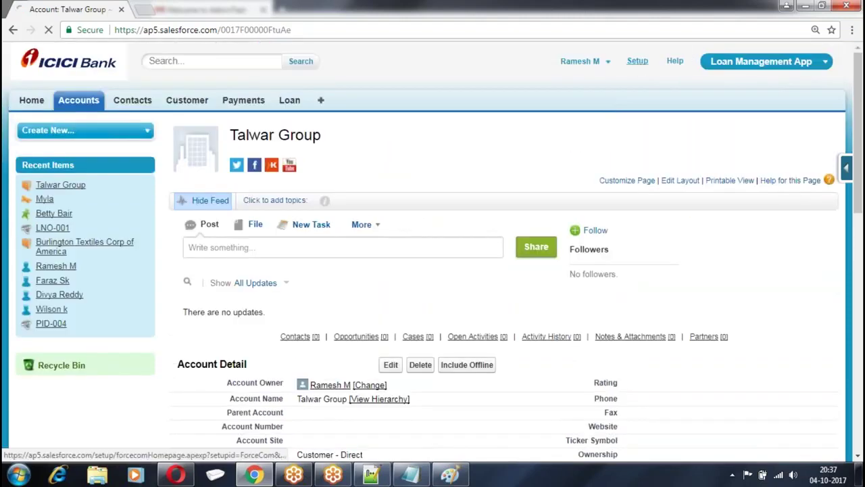
{"action": "scroll", "coordinate": [18, 243], "scroll_direction": "down", "scroll_amount": 3}
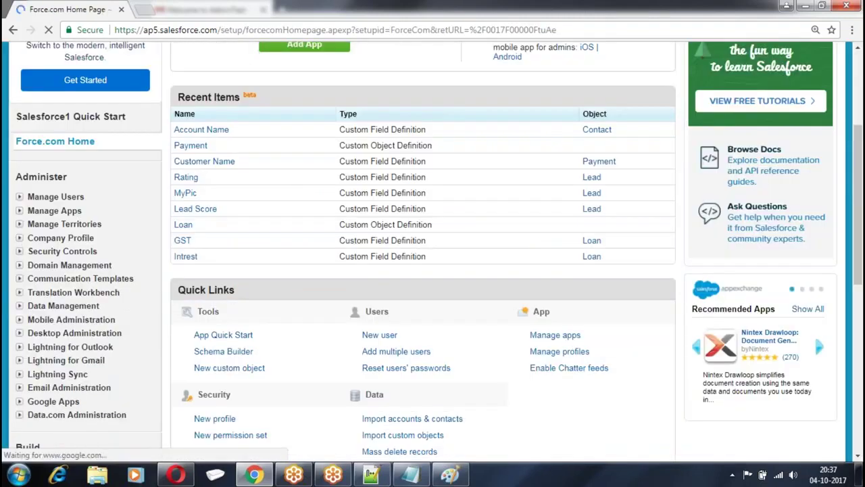
Assign the system administrator user the VP Sales role via Manage Users, then go to Accounts
{"action": "left_click", "coordinate": [19, 197]}
{"action": "left_click", "coordinate": [51, 211]}
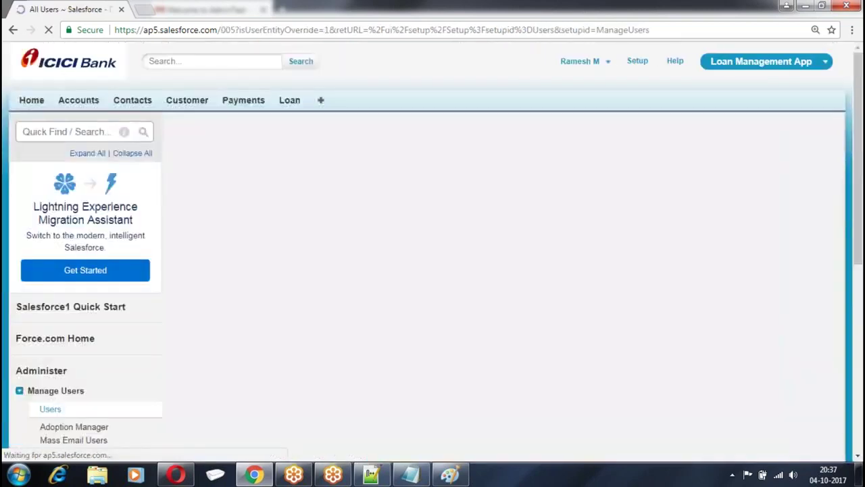
{"action": "scroll", "coordinate": [266, 210], "scroll_direction": "down", "scroll_amount": 2}
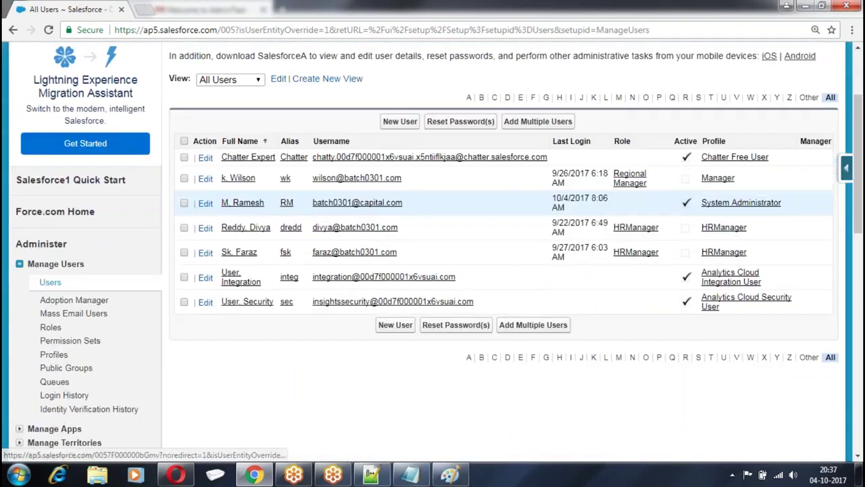
{"action": "left_click", "coordinate": [206, 205]}
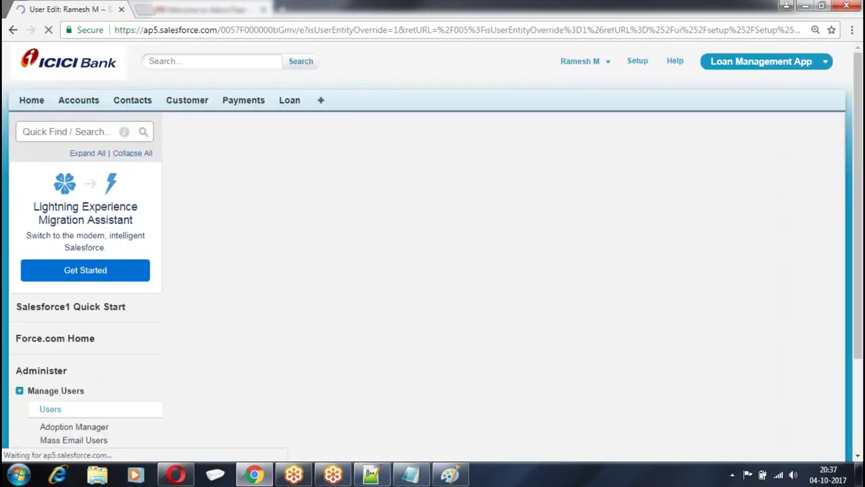
{"action": "left_click", "coordinate": [643, 222]}
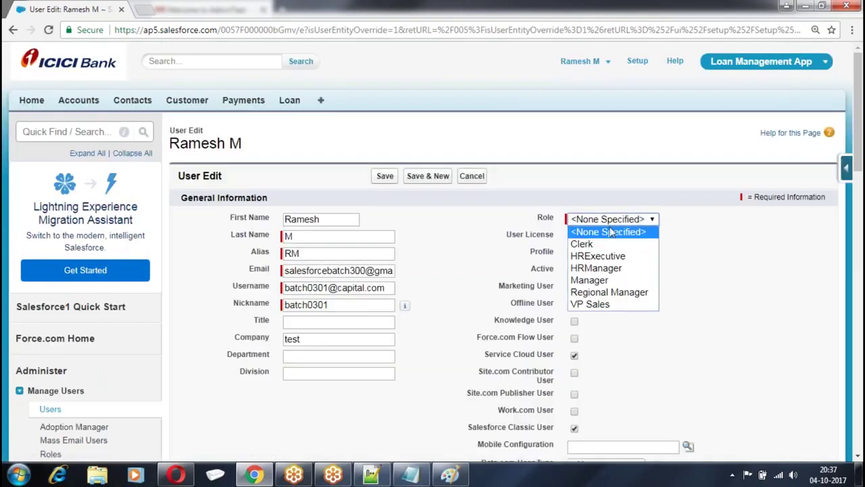
{"action": "left_click", "coordinate": [588, 306]}
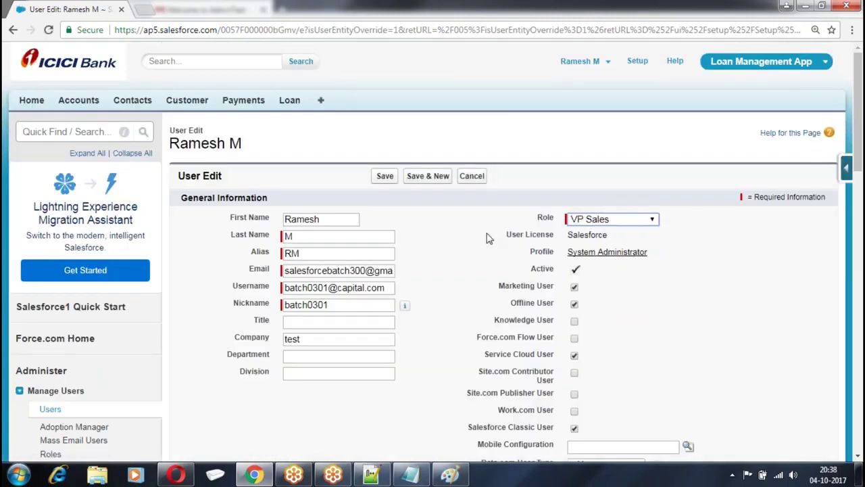
{"action": "left_click", "coordinate": [385, 175]}
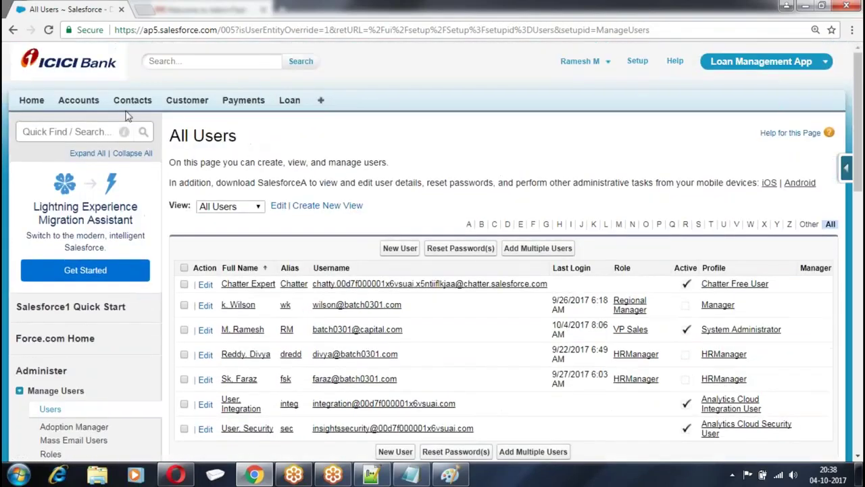
{"action": "left_click", "coordinate": [86, 104]}
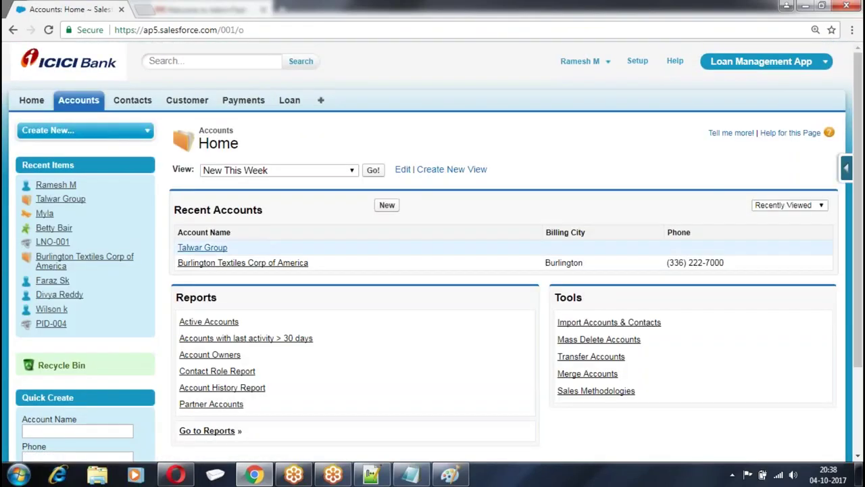
Start a new contact with the person's first and last name
{"action": "left_click", "coordinate": [202, 248]}
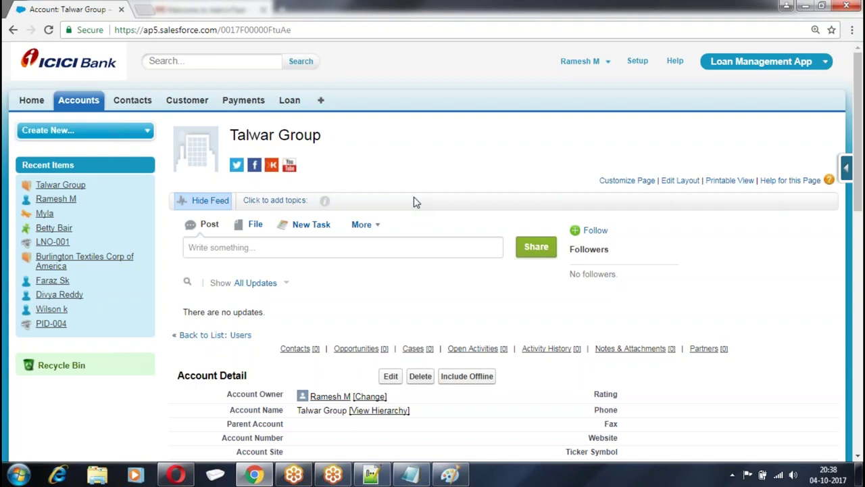
{"action": "left_click", "coordinate": [119, 102]}
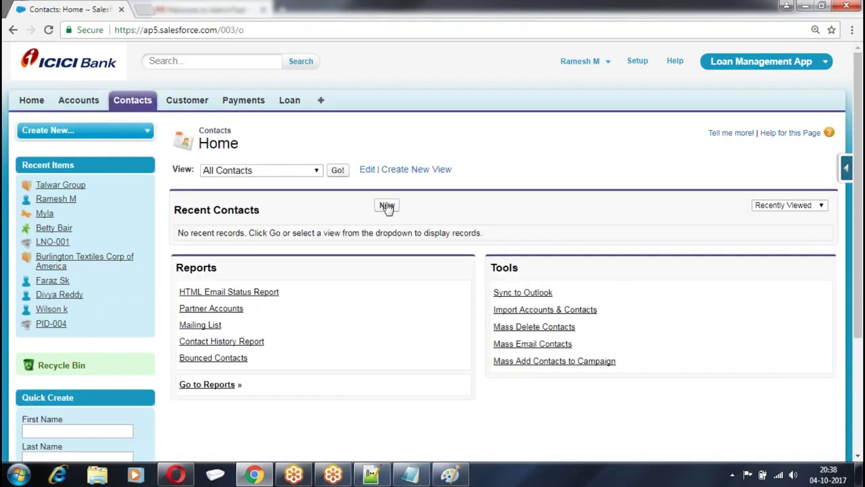
{"action": "left_click", "coordinate": [386, 205]}
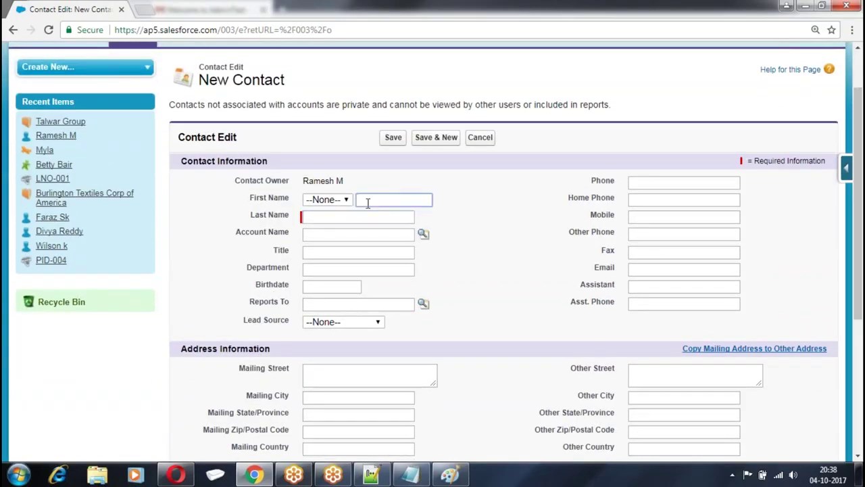
{"action": "key", "text": "Tab"}
Link the contact to Talwar Group, fill its e-mail from a suggestion, and save
{"action": "left_click", "coordinate": [423, 234]}
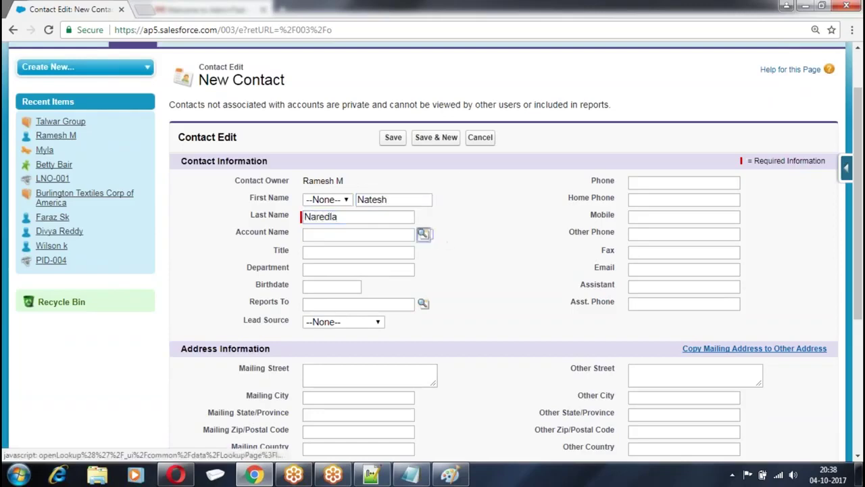
{"action": "left_click", "coordinate": [250, 345]}
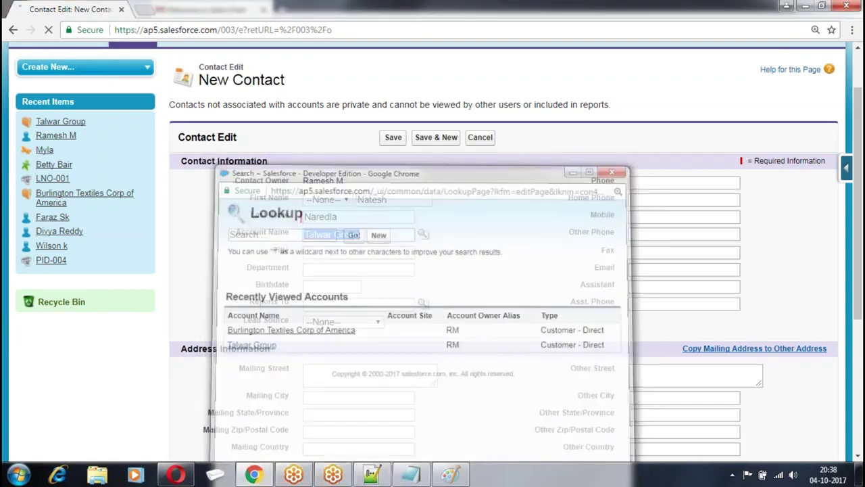
{"action": "left_click", "coordinate": [676, 332]}
{"action": "type", "text": "sat"}
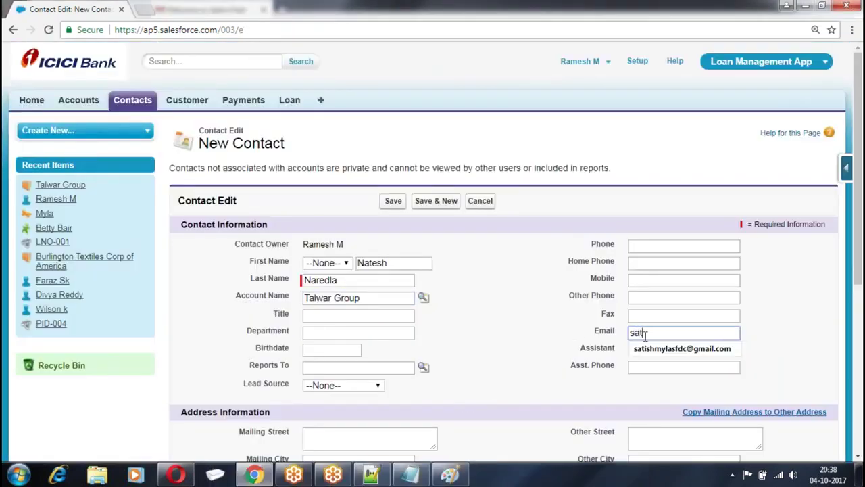
{"action": "left_click", "coordinate": [682, 348]}
{"action": "scroll", "coordinate": [391, 168], "scroll_direction": "down", "scroll_amount": 1}
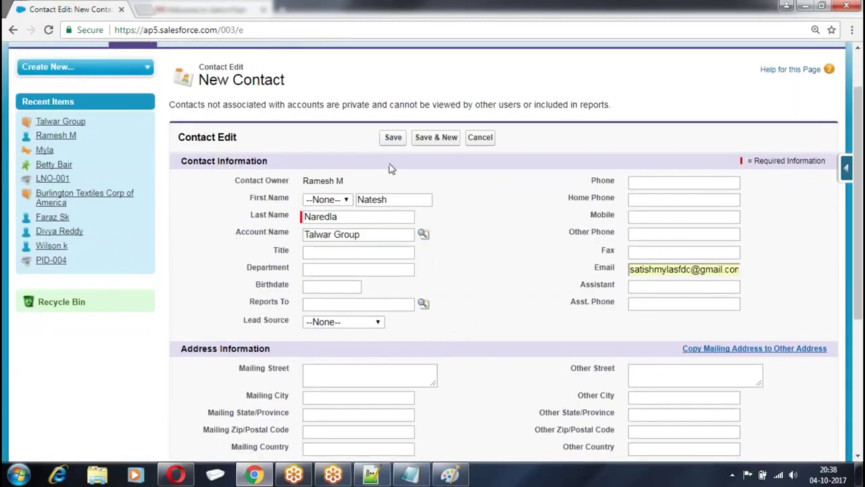
{"action": "left_click", "coordinate": [397, 139]}
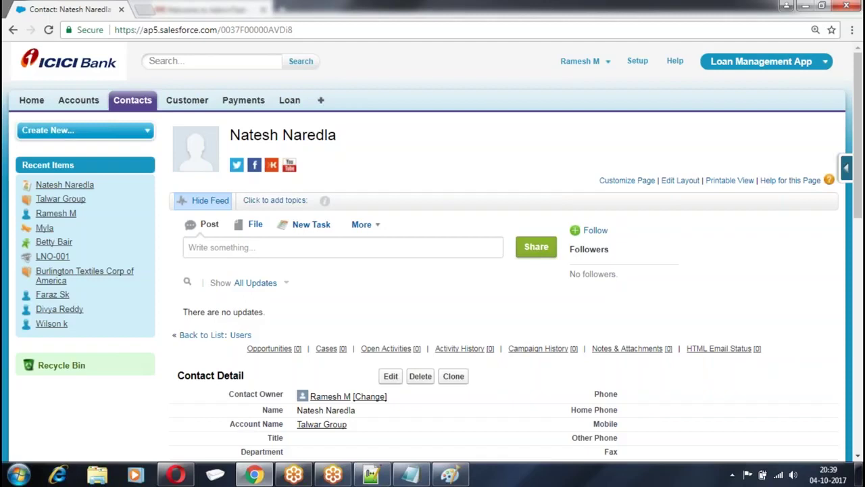
{"action": "scroll", "coordinate": [516, 173], "scroll_direction": "down", "scroll_amount": 3}
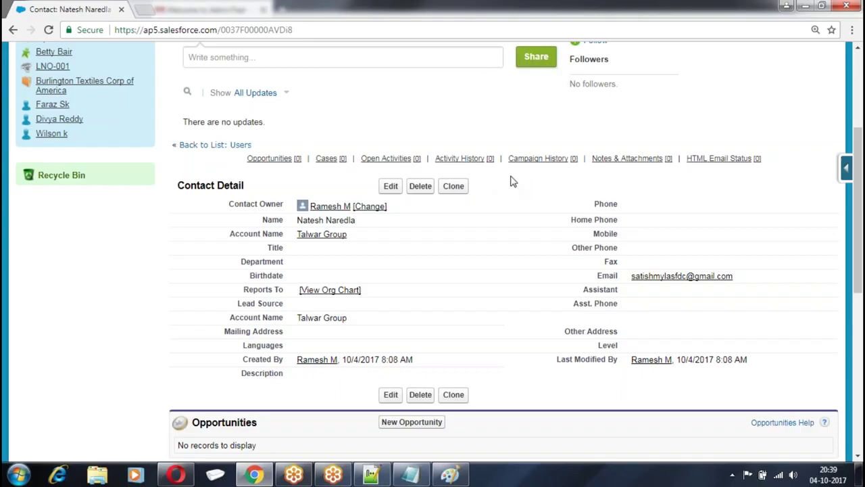
{"action": "scroll", "coordinate": [283, 205], "scroll_direction": "up", "scroll_amount": 3}
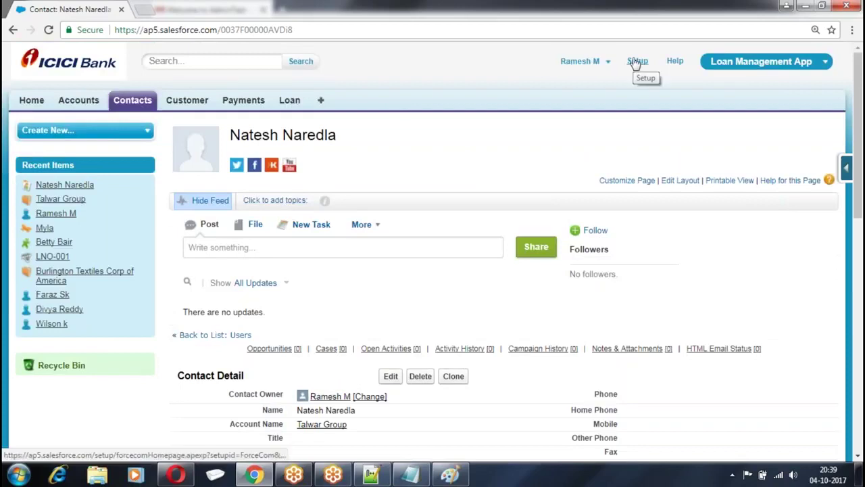
Create and save account 'True Value' with type Customer - Direct and industry Energy
{"action": "left_click", "coordinate": [77, 102]}
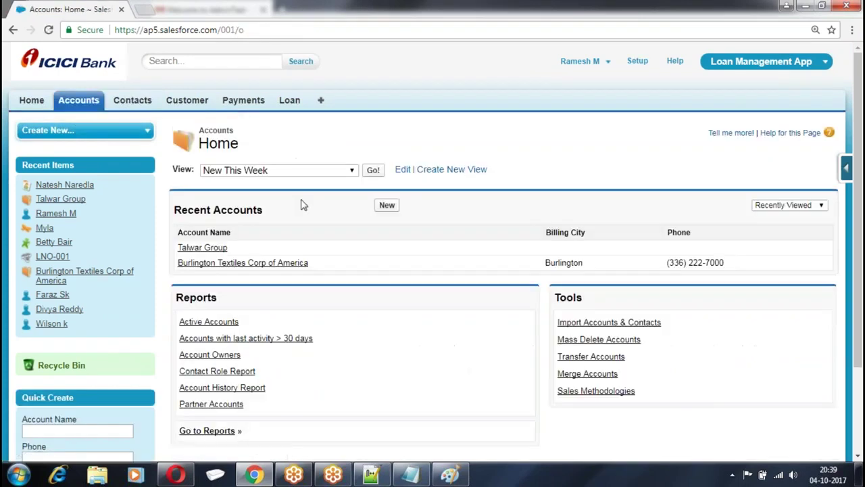
{"action": "left_click", "coordinate": [387, 206]}
{"action": "scroll", "coordinate": [386, 209], "scroll_direction": "down", "scroll_amount": 1}
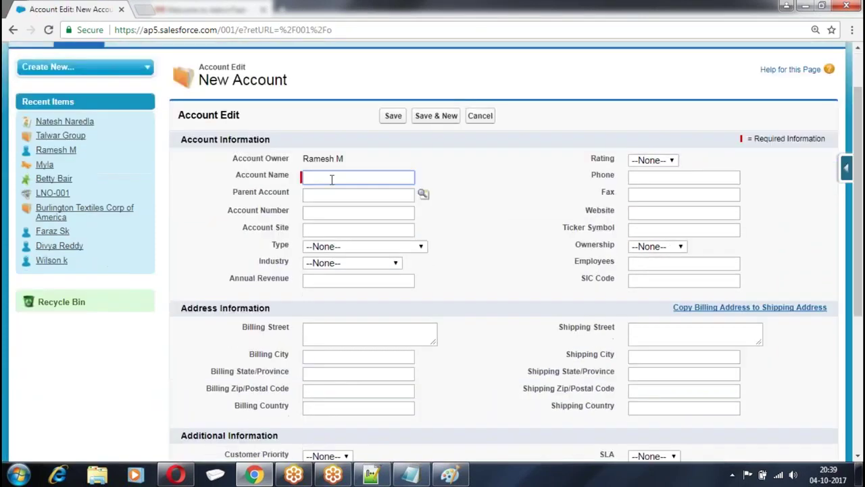
{"action": "type", "text": "Sboo"}
{"action": "key", "text": "BackSpace"}
{"action": "key", "text": "BackSpace"}
{"action": "key", "text": "BackSpace"}
{"action": "type", "text": "True Values"}
{"action": "left_click", "coordinate": [330, 246]}
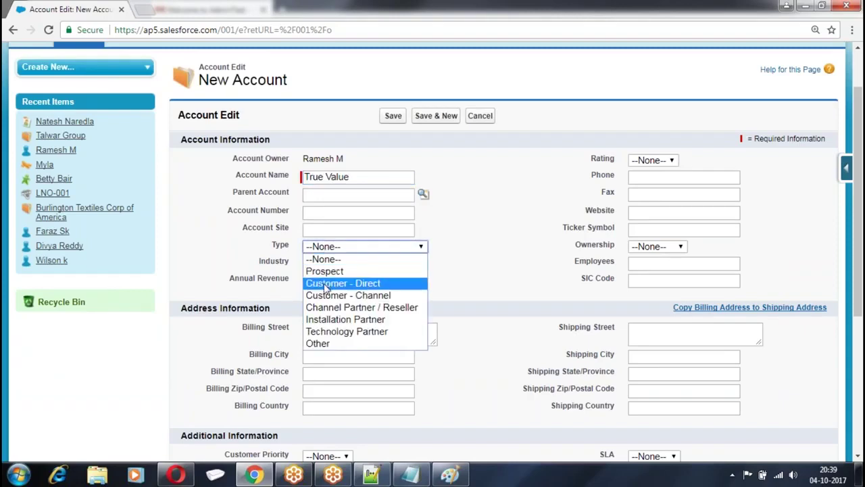
{"action": "left_click", "coordinate": [326, 284]}
{"action": "left_click", "coordinate": [330, 263]}
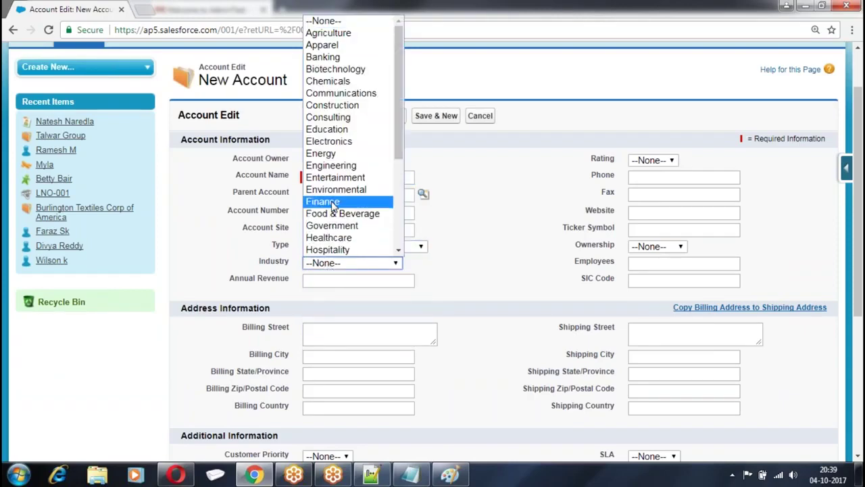
{"action": "left_click", "coordinate": [335, 154]}
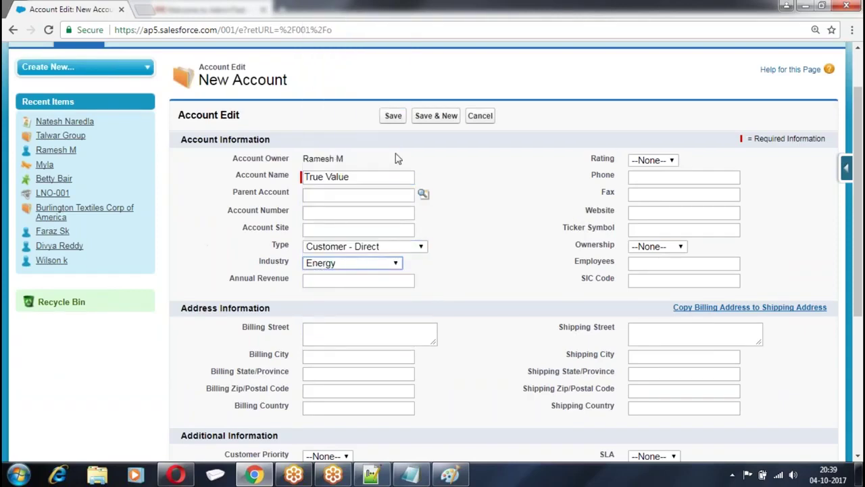
{"action": "left_click", "coordinate": [399, 113]}
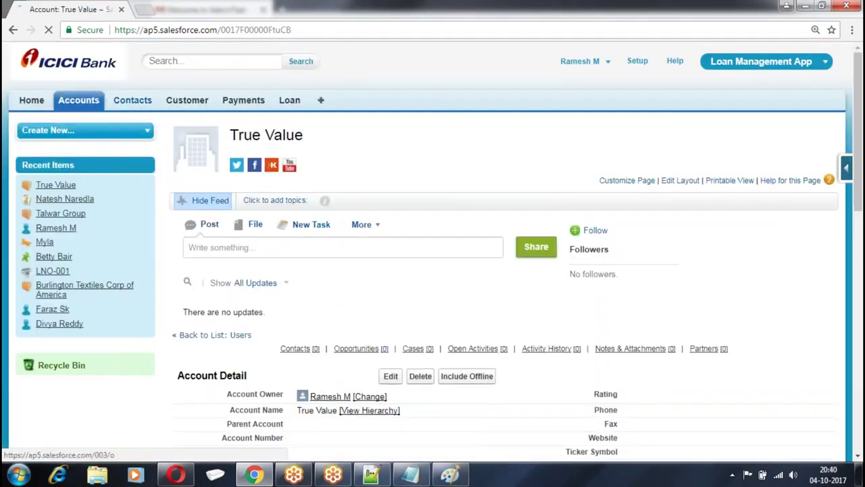
Start a new contact with the person's first and last name, linked to the True Value account
{"action": "left_click", "coordinate": [132, 103]}
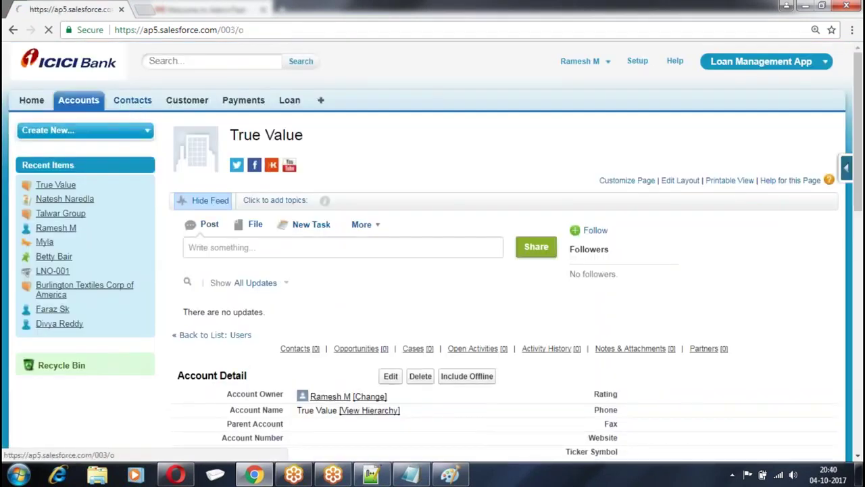
{"action": "left_click", "coordinate": [386, 203]}
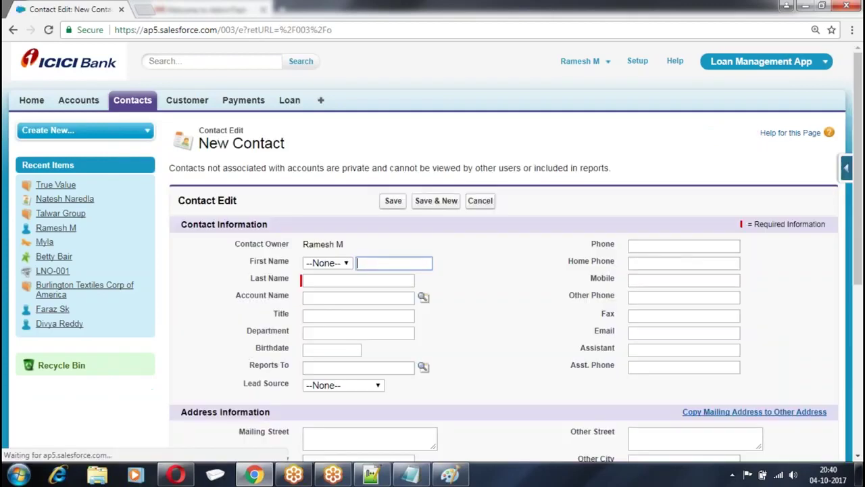
{"action": "left_click", "coordinate": [330, 279]}
{"action": "left_click", "coordinate": [423, 297]}
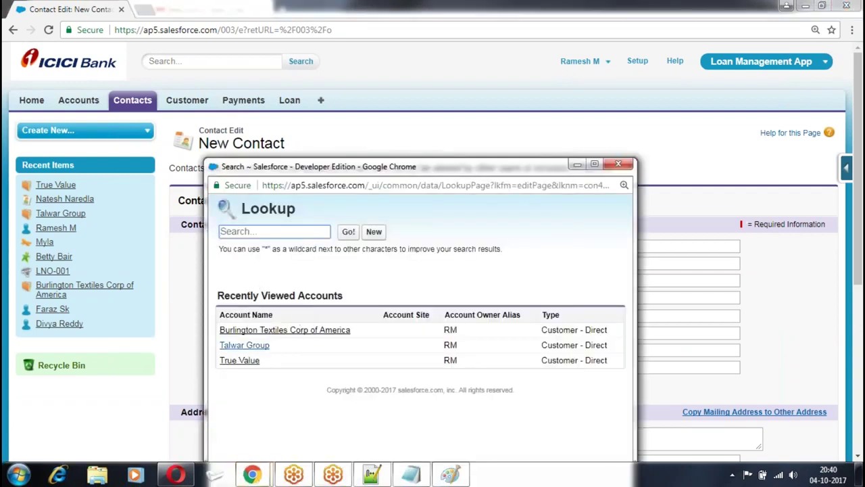
{"action": "left_click", "coordinate": [241, 359]}
Fill in the contact's e-mail from a suggestion and save the new contact
{"action": "scroll", "coordinate": [628, 277], "scroll_direction": "down", "scroll_amount": 1}
{"action": "left_click", "coordinate": [642, 268]}
{"action": "left_click", "coordinate": [684, 287]}
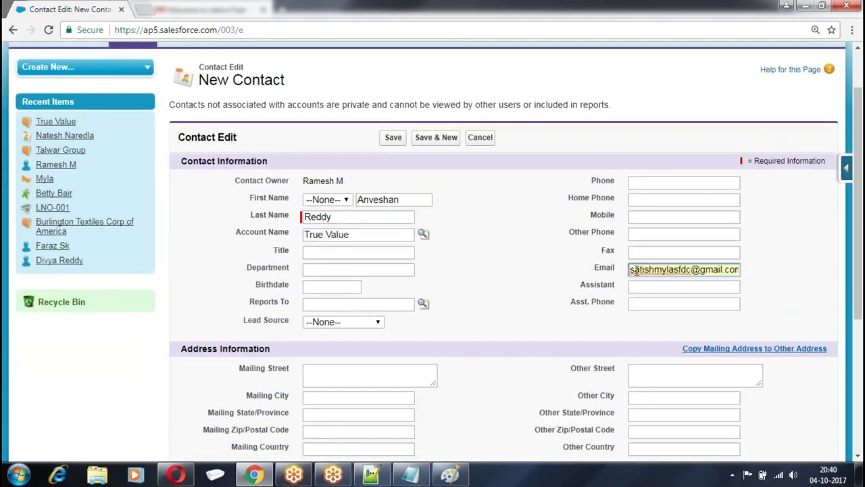
{"action": "scroll", "coordinate": [448, 254], "scroll_direction": "down", "scroll_amount": 1}
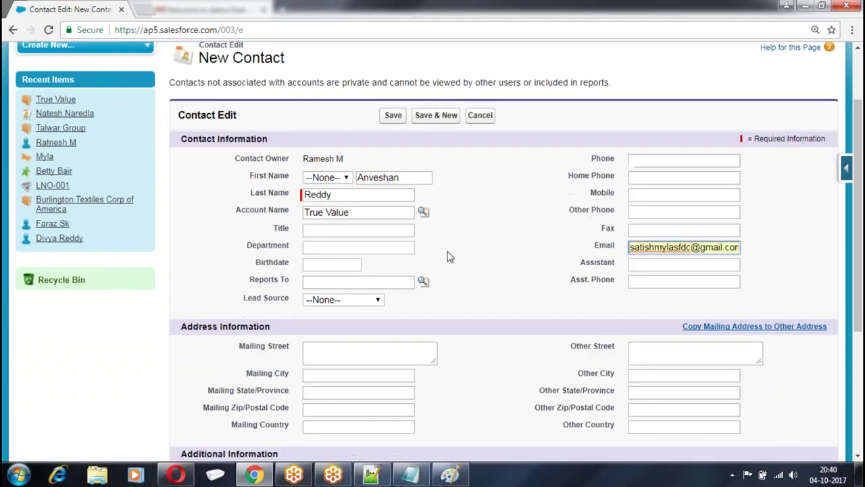
{"action": "scroll", "coordinate": [448, 257], "scroll_direction": "up", "scroll_amount": 1}
{"action": "left_click", "coordinate": [393, 142]}
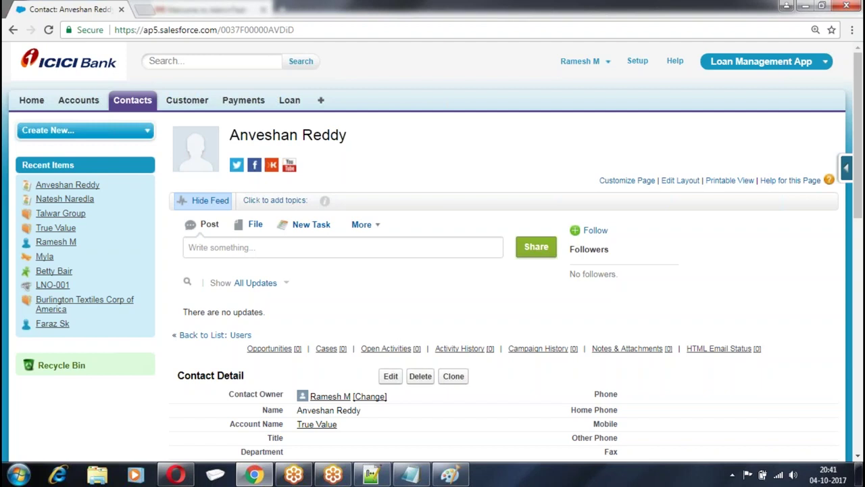
Go to Setup > Customize > Communities > Communities Settings
{"action": "left_click", "coordinate": [638, 61]}
{"action": "scroll", "coordinate": [157, 195], "scroll_direction": "down", "scroll_amount": 10}
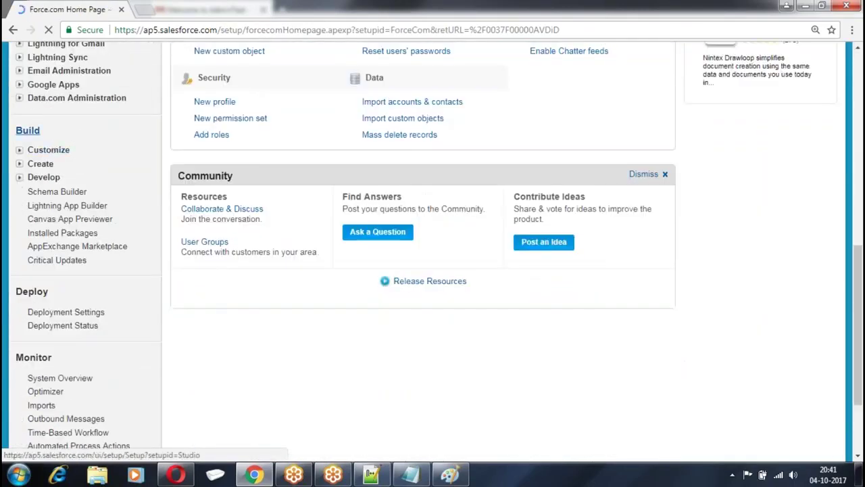
{"action": "left_click", "coordinate": [20, 149]}
{"action": "scroll", "coordinate": [20, 178], "scroll_direction": "down", "scroll_amount": 8}
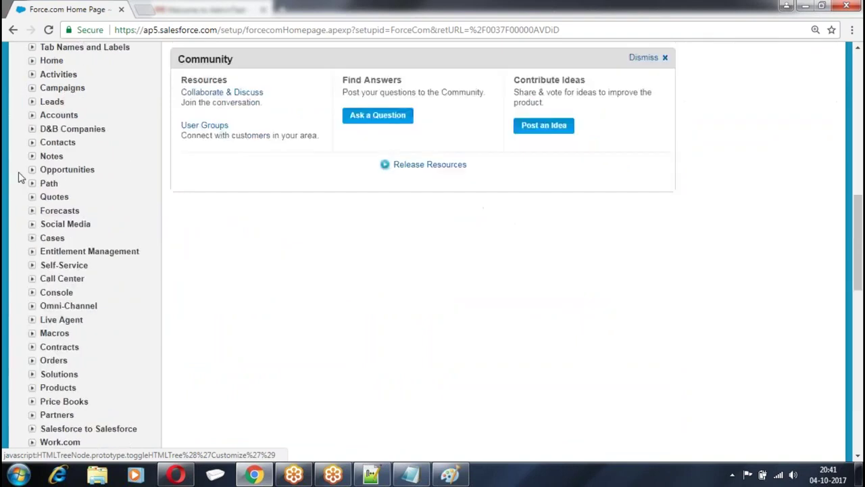
{"action": "scroll", "coordinate": [17, 191], "scroll_direction": "down", "scroll_amount": 2}
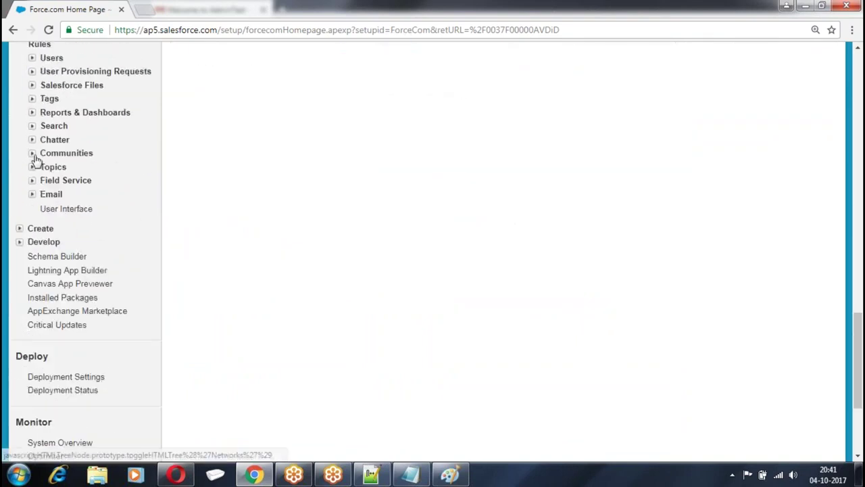
{"action": "left_click", "coordinate": [31, 153]}
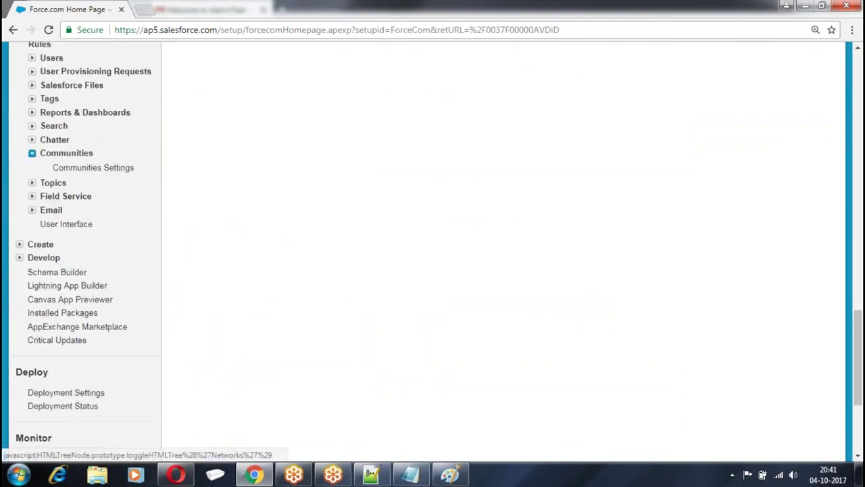
{"action": "left_click", "coordinate": [99, 172]}
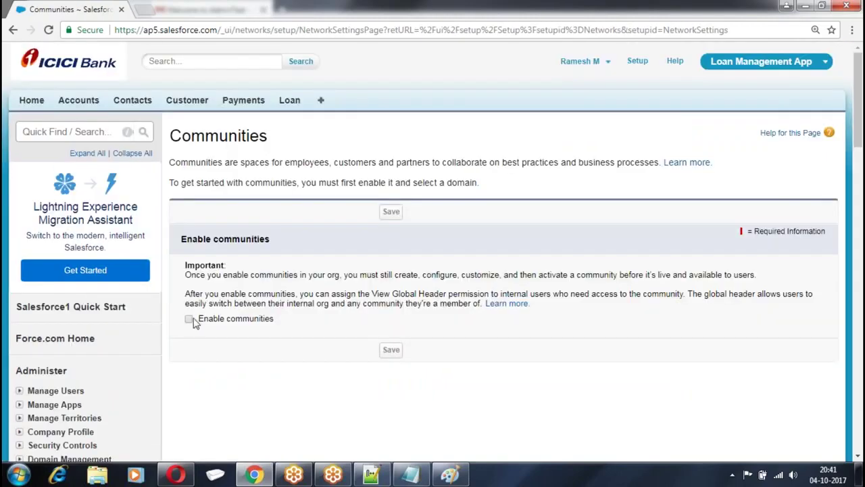
Enable communities with the domain nissangrouptesting, check availability, save and confirm
{"action": "left_click", "coordinate": [189, 319]}
{"action": "scroll", "coordinate": [432, 234], "scroll_direction": "down", "scroll_amount": 4}
{"action": "left_click", "coordinate": [288, 227]}
{"action": "type", "text": "nissangrouptre"}
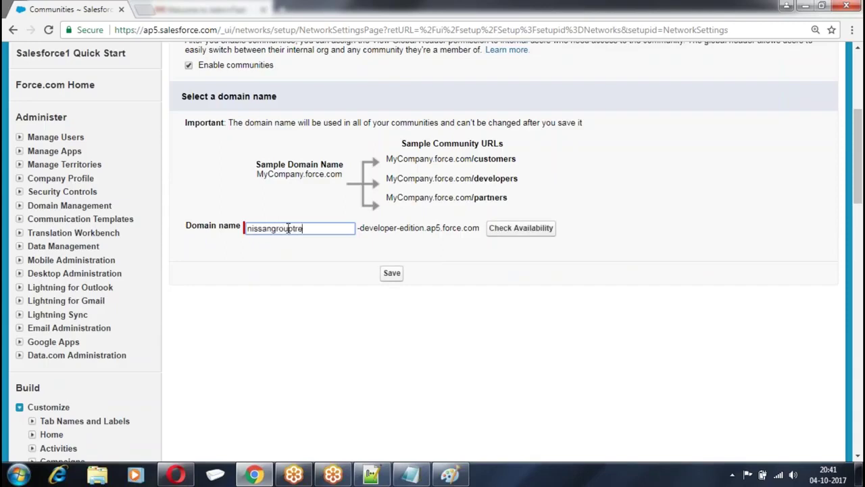
{"action": "type", "text": "stesting"}
{"action": "left_click", "coordinate": [518, 228]}
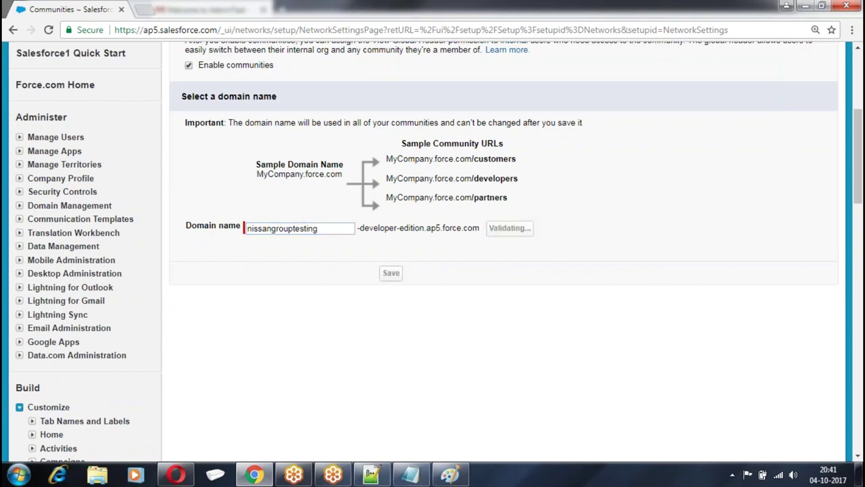
{"action": "left_click", "coordinate": [391, 286]}
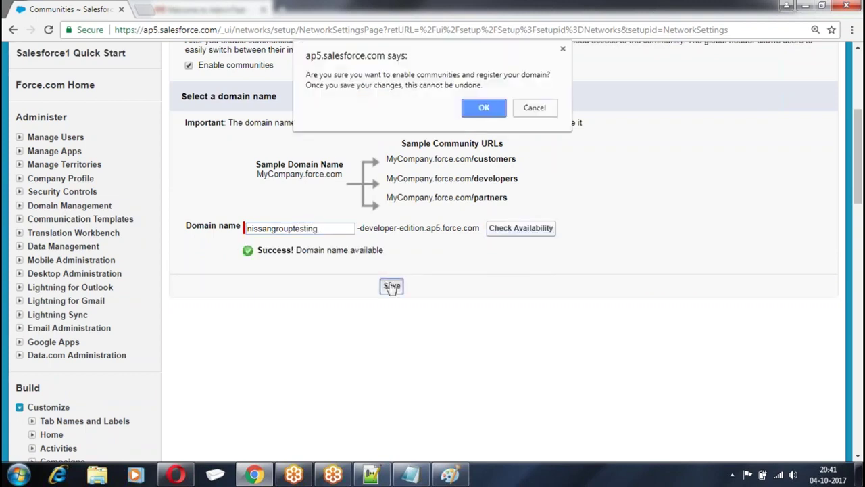
{"action": "left_click", "coordinate": [470, 109]}
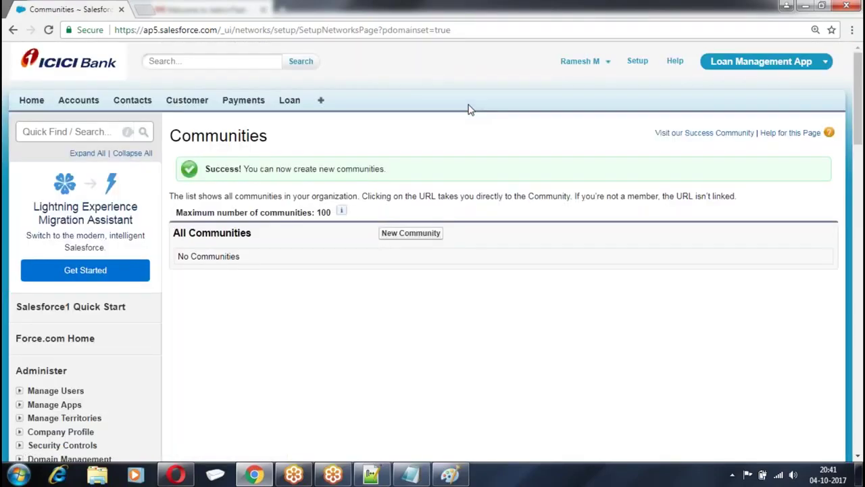
Open the Profiles list under Setup > Manage Users
{"action": "left_click", "coordinate": [637, 62]}
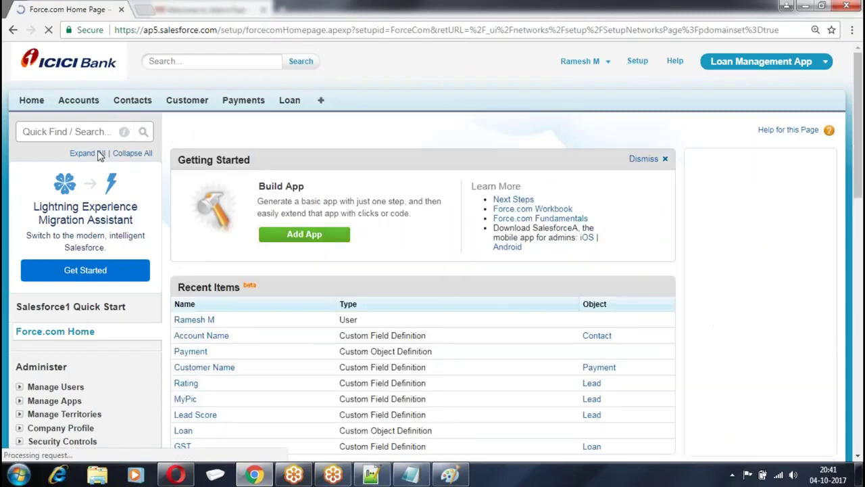
{"action": "scroll", "coordinate": [95, 159], "scroll_direction": "down", "scroll_amount": 6}
{"action": "scroll", "coordinate": [21, 179], "scroll_direction": "up", "scroll_amount": 2}
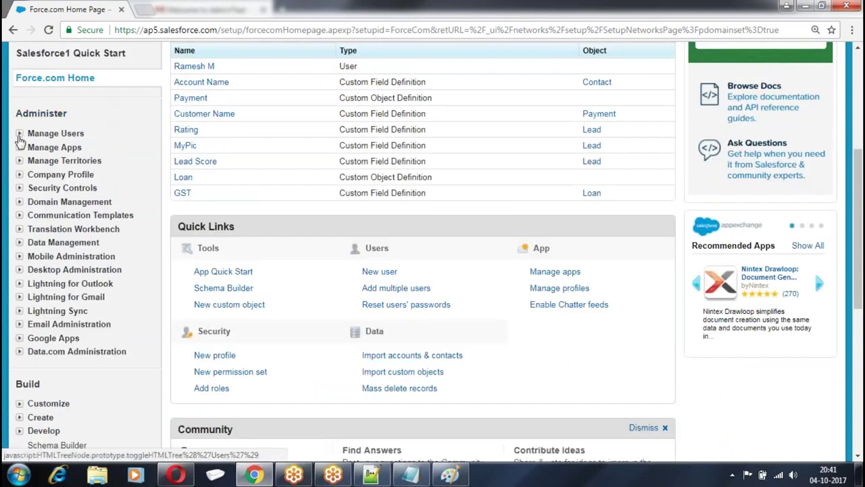
{"action": "left_click", "coordinate": [20, 133]}
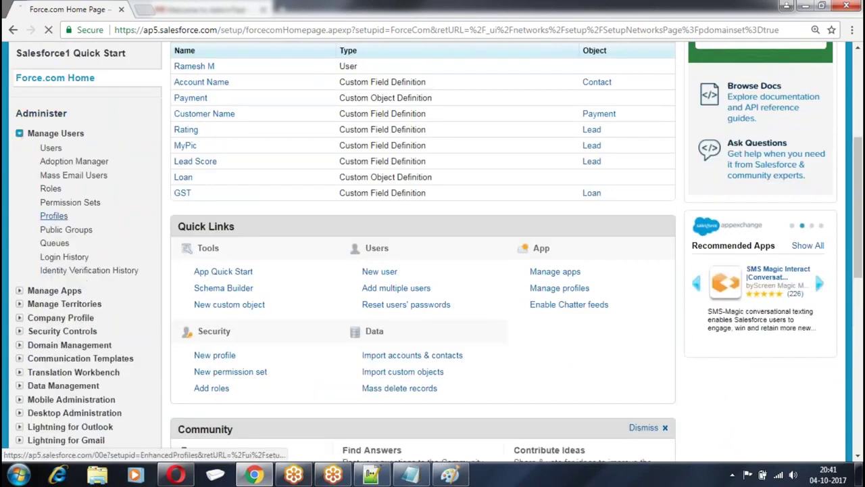
{"action": "left_click", "coordinate": [53, 216]}
Start a new profile cloned from Customer Community Login User, named Distributor Profiles
{"action": "left_click", "coordinate": [189, 194]}
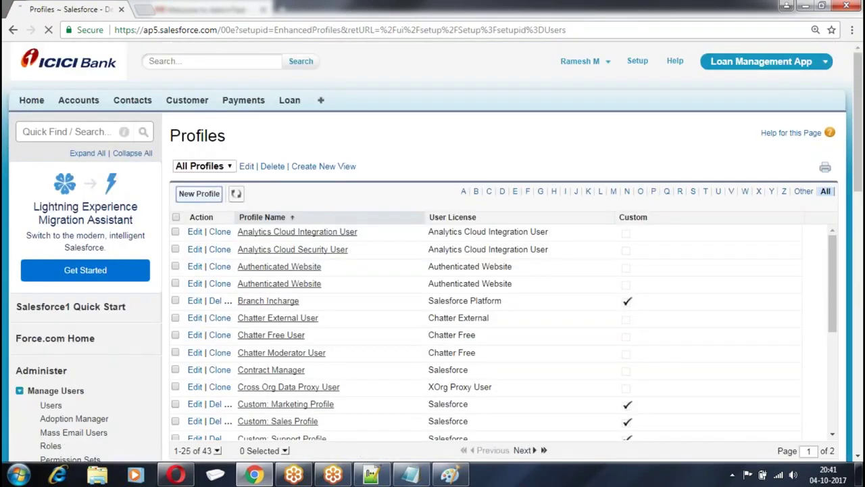
{"action": "scroll", "coordinate": [462, 108], "scroll_direction": "down", "scroll_amount": 2}
{"action": "left_click", "coordinate": [463, 91]}
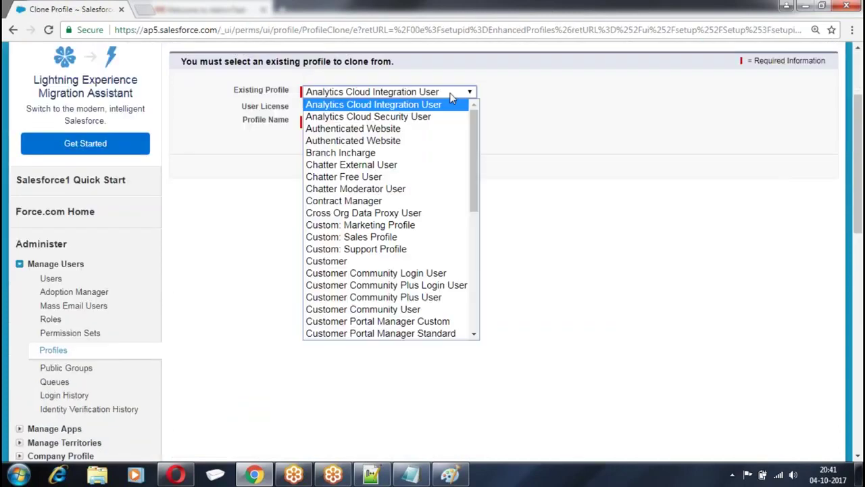
{"action": "left_click_drag", "start_coordinate": [471, 124], "coordinate": [472, 281]}
{"action": "left_click_drag", "start_coordinate": [473, 239], "coordinate": [477, 175]}
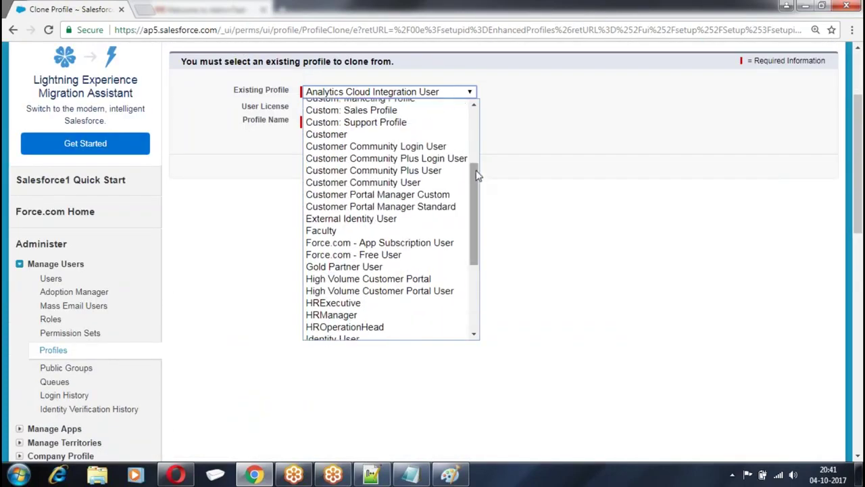
{"action": "left_click", "coordinate": [391, 147]}
{"action": "left_click", "coordinate": [355, 118]}
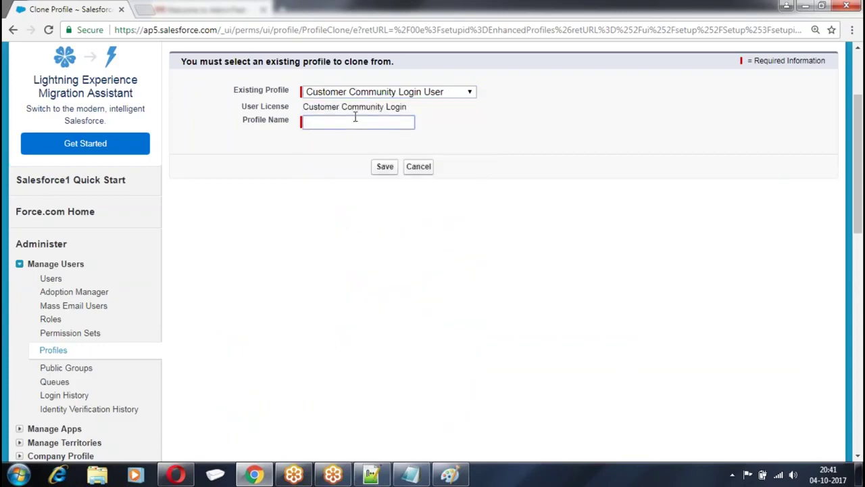
{"action": "type", "text": "Distrobutor Profi"}
Save the Distributor Profiles profile, then edit it, leaving the Course object without permissions
{"action": "left_click", "coordinate": [385, 166]}
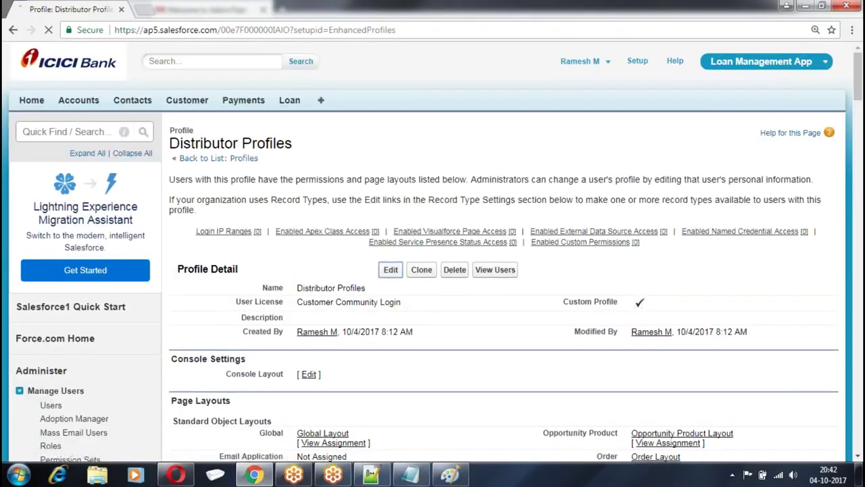
{"action": "left_click", "coordinate": [391, 269]}
{"action": "scroll", "coordinate": [325, 185], "scroll_direction": "down", "scroll_amount": 15}
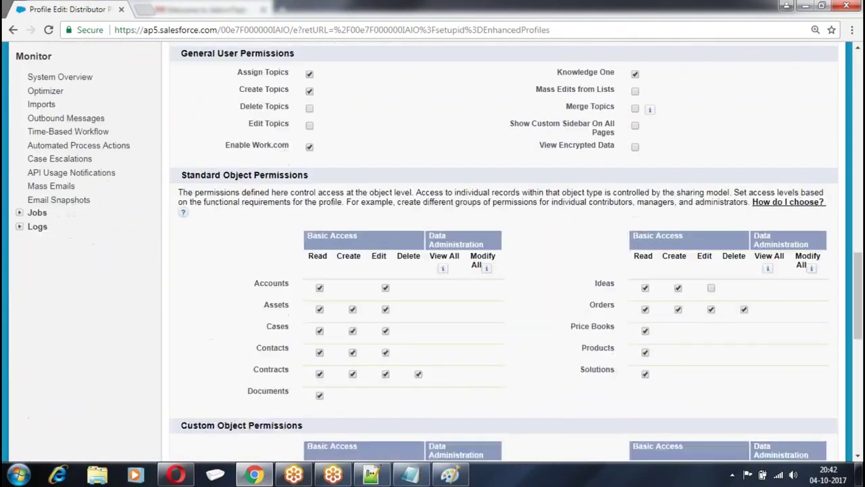
{"action": "scroll", "coordinate": [308, 239], "scroll_direction": "down", "scroll_amount": 5}
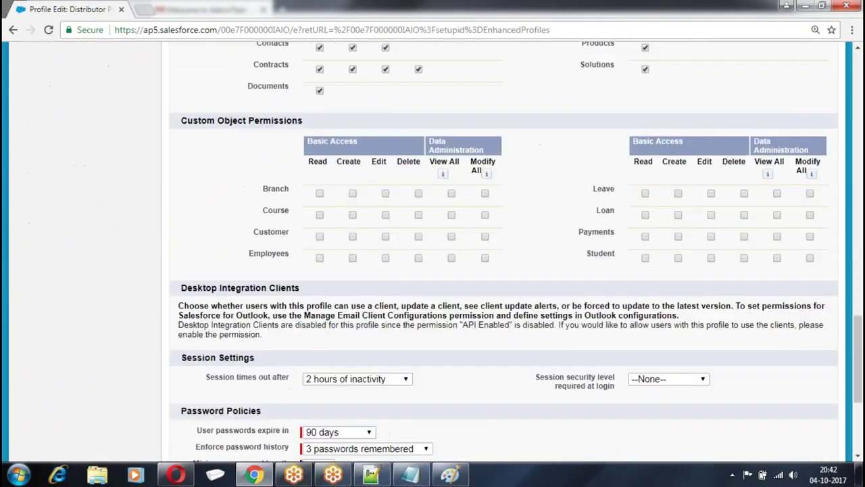
{"action": "left_click", "coordinate": [419, 215]}
{"action": "left_click", "coordinate": [387, 216]}
{"action": "left_click", "coordinate": [321, 216]}
Grant Read, Create, Edit and Delete on Customer, Employees, Loan and Payments, and save
{"action": "left_click", "coordinate": [419, 237]}
{"action": "left_click", "coordinate": [353, 237]}
{"action": "left_click", "coordinate": [419, 258]}
{"action": "left_click", "coordinate": [353, 258]}
{"action": "left_click", "coordinate": [745, 215]}
{"action": "left_click", "coordinate": [745, 237]}
{"action": "left_click", "coordinate": [678, 237]}
{"action": "left_click", "coordinate": [679, 215]}
{"action": "scroll", "coordinate": [506, 248], "scroll_direction": "up", "scroll_amount": 20}
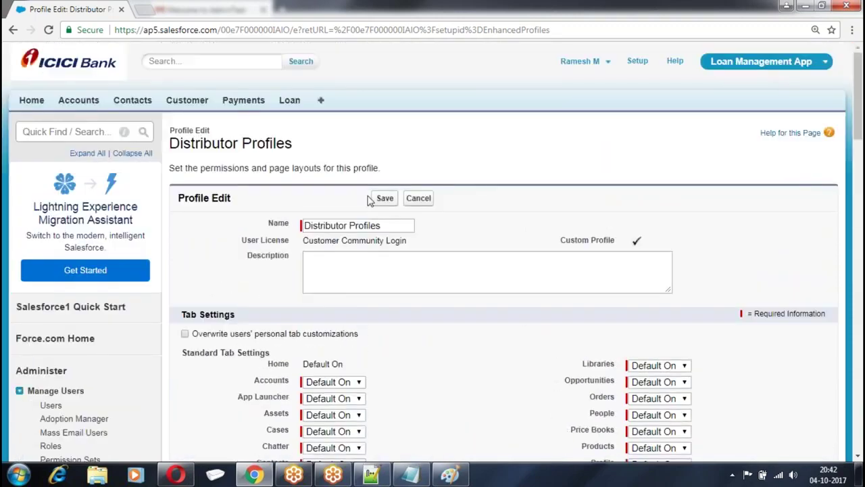
{"action": "left_click", "coordinate": [385, 198]}
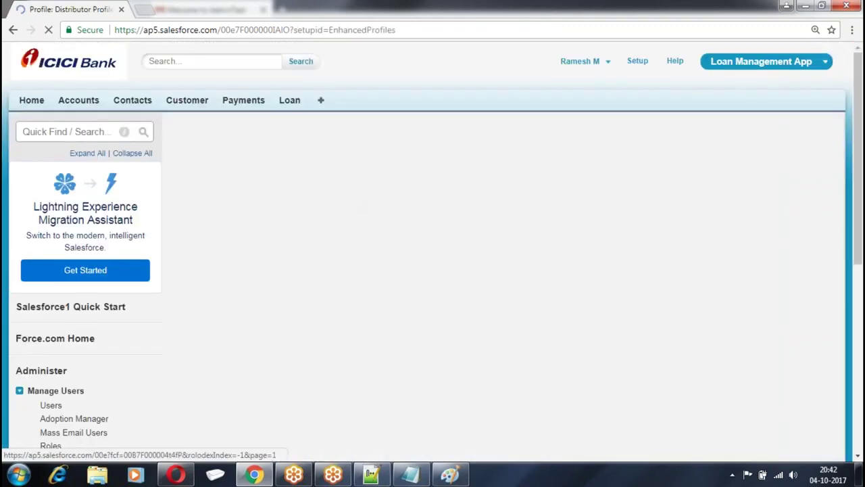
Expand Customize > Communities in the Setup menu
{"action": "scroll", "coordinate": [198, 175], "scroll_direction": "down", "scroll_amount": 7}
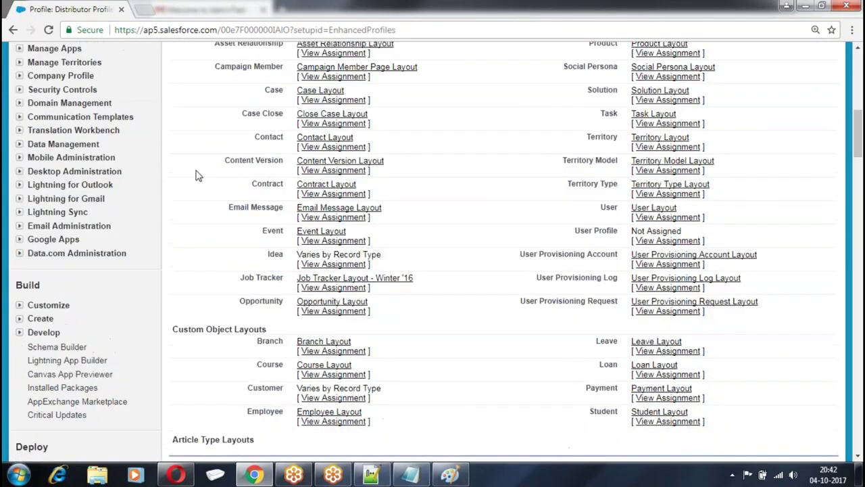
{"action": "scroll", "coordinate": [198, 176], "scroll_direction": "down", "scroll_amount": 3}
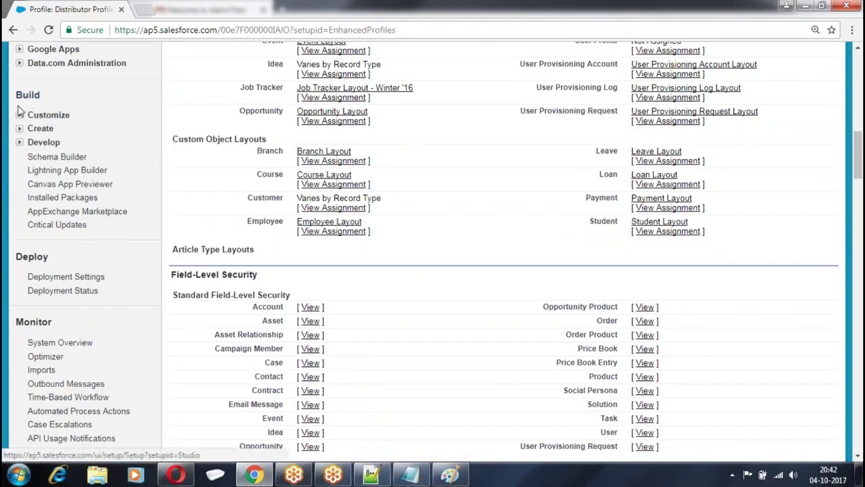
{"action": "left_click", "coordinate": [20, 115]}
{"action": "scroll", "coordinate": [19, 125], "scroll_direction": "down", "scroll_amount": 5}
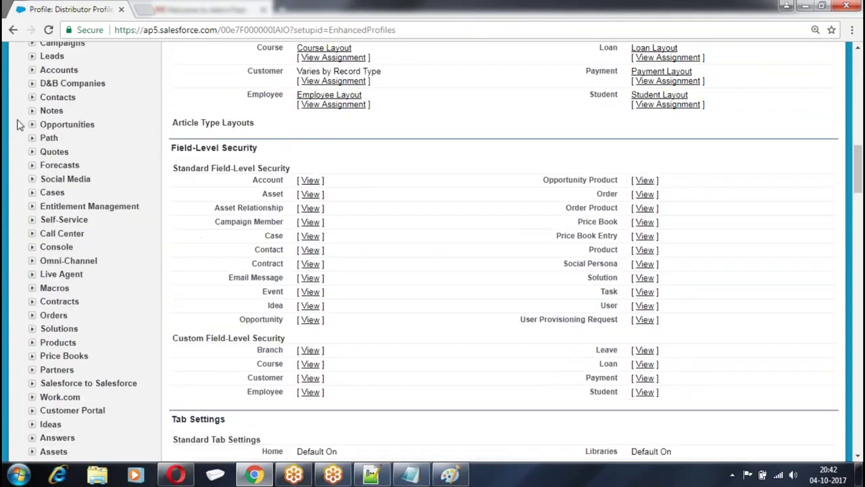
{"action": "scroll", "coordinate": [19, 125], "scroll_direction": "down", "scroll_amount": 4}
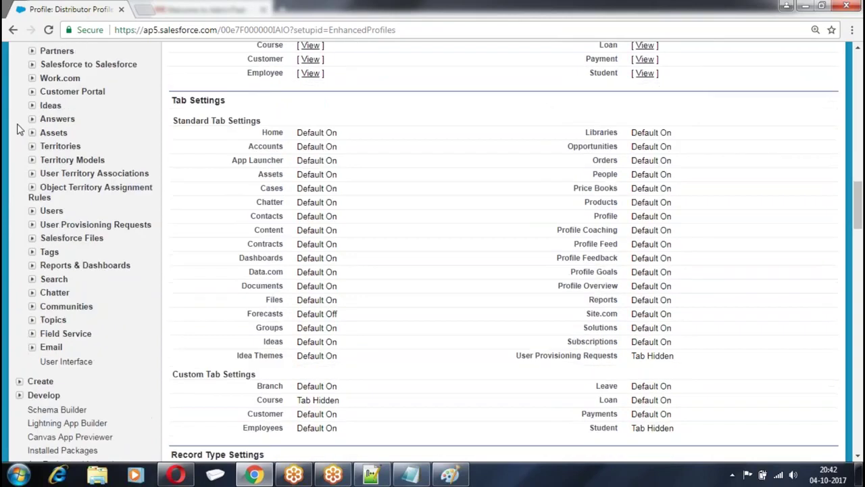
{"action": "left_click", "coordinate": [32, 181]}
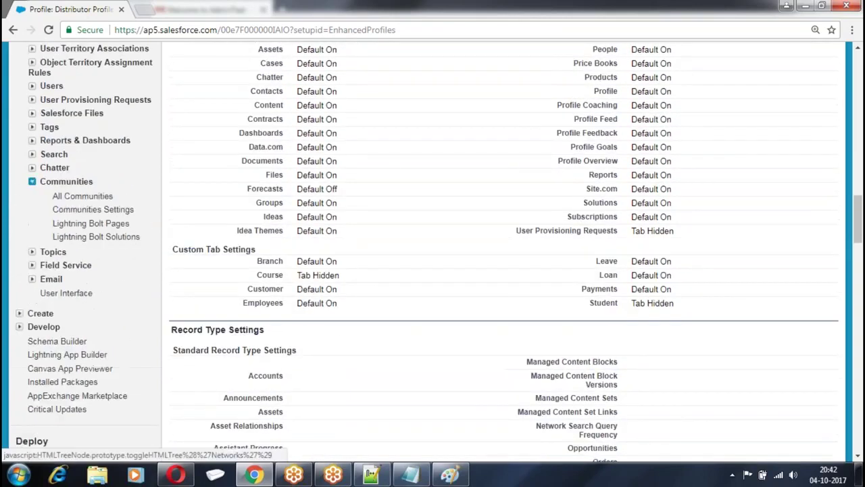
{"action": "scroll", "coordinate": [141, 135], "scroll_direction": "down", "scroll_amount": 1}
From All Communities, start a new community using the Salesforce Tabs + Visualforce template
{"action": "left_click", "coordinate": [65, 134]}
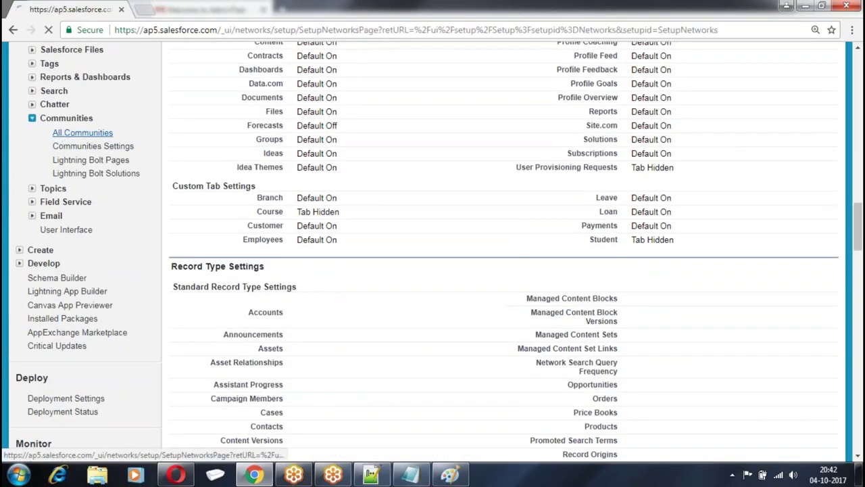
{"action": "left_click", "coordinate": [394, 203]}
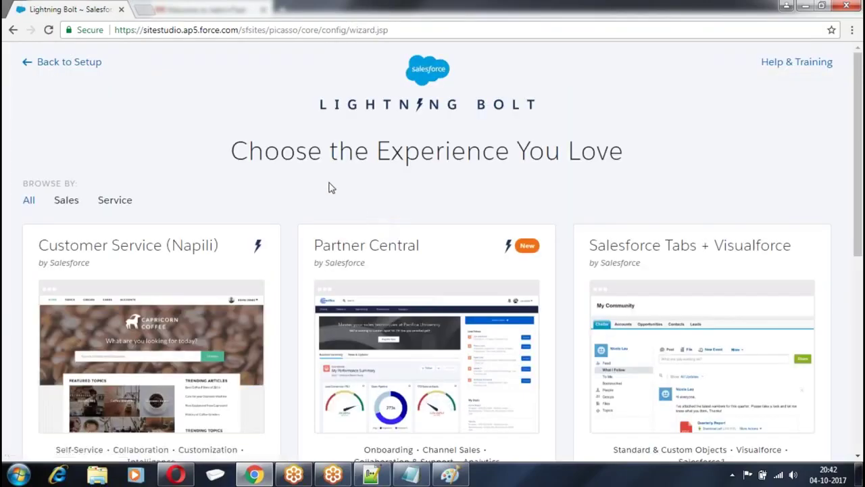
{"action": "scroll", "coordinate": [331, 187], "scroll_direction": "down", "scroll_amount": 2}
{"action": "left_click", "coordinate": [686, 236]}
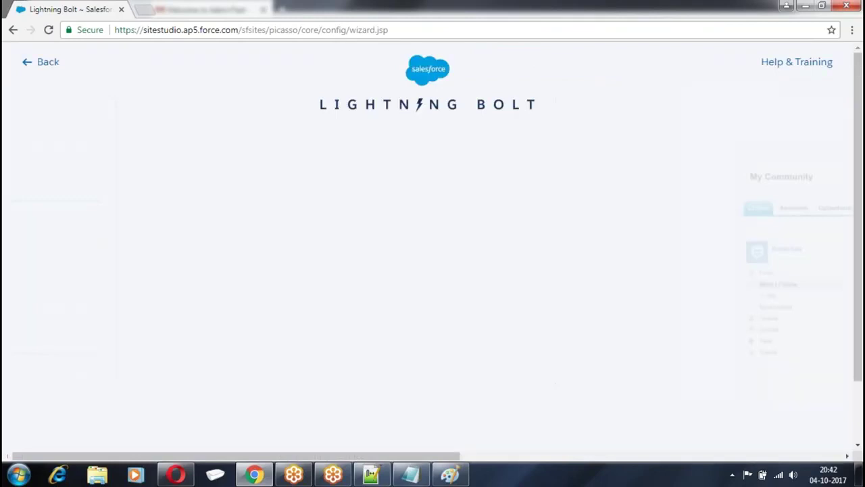
{"action": "left_click", "coordinate": [579, 254]}
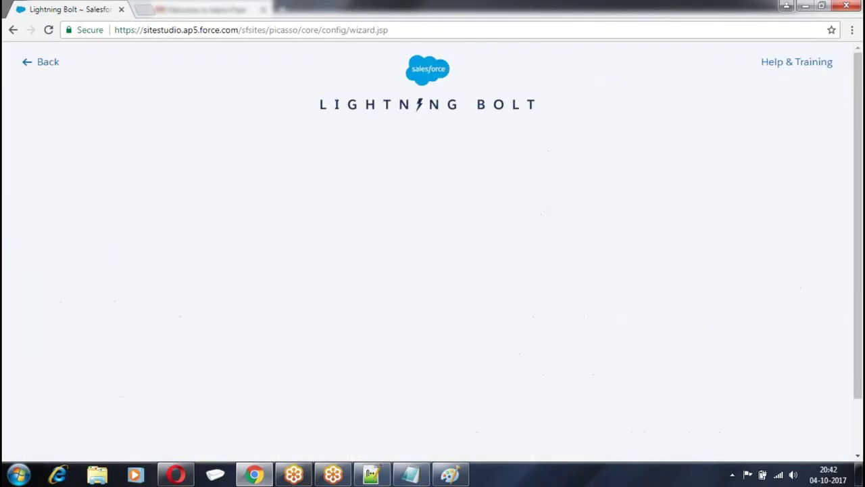
Name the community Distributor Community with URL suffix Distributor and create it
{"action": "left_click", "coordinate": [491, 243]}
{"action": "type", "text": "Distributor Community"}
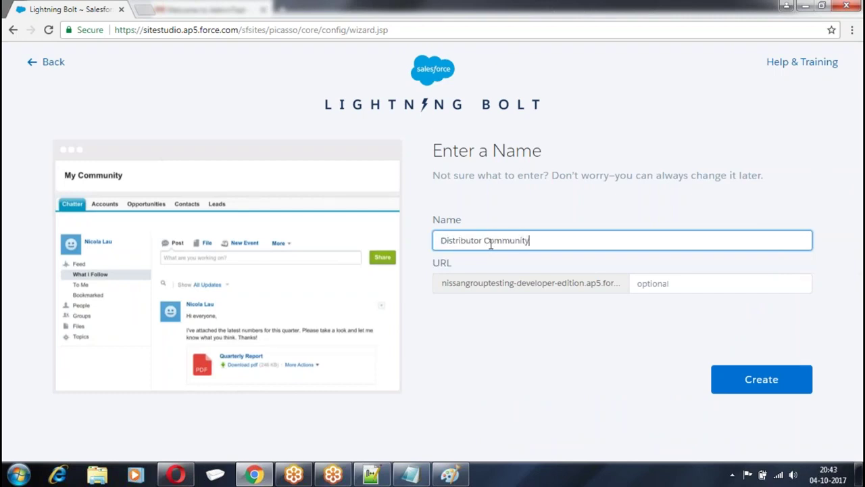
{"action": "left_click", "coordinate": [645, 284]}
{"action": "type", "text": "s"}
{"action": "key", "text": "BackSpace"}
{"action": "type", "text": "Distributor"}
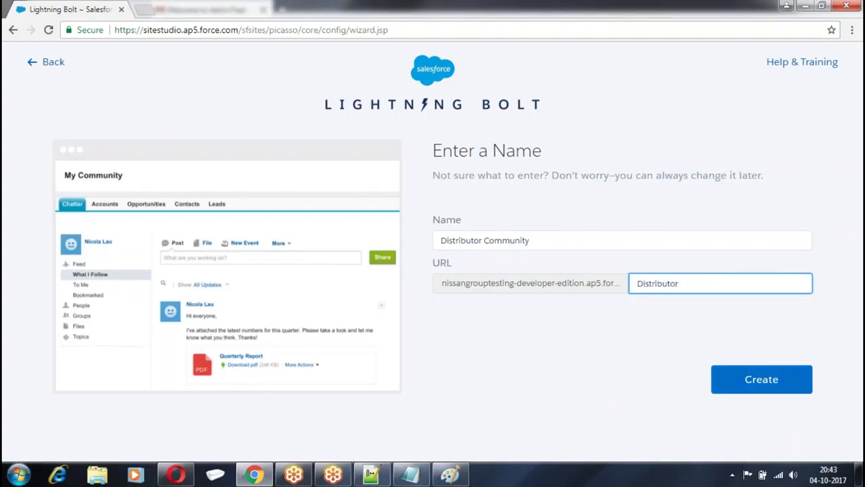
{"action": "left_click", "coordinate": [762, 379]}
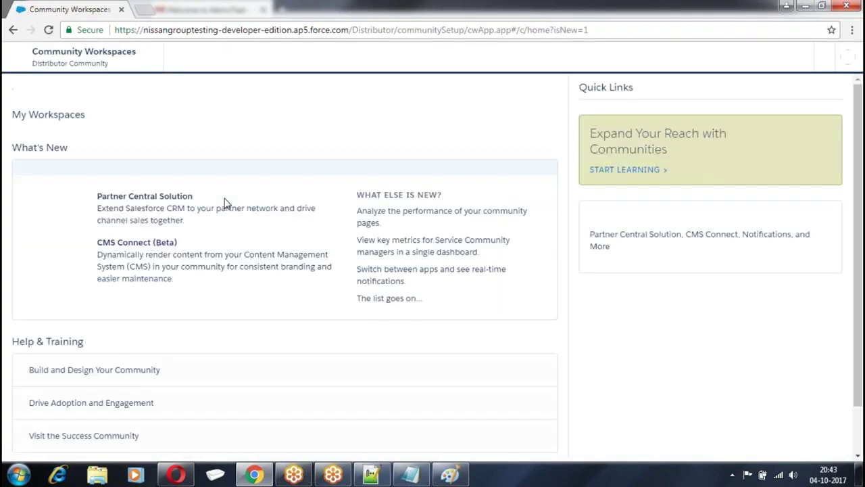
In Administration > Members, search All profiles, add Distributor Profiles and save
{"action": "left_click", "coordinate": [95, 343]}
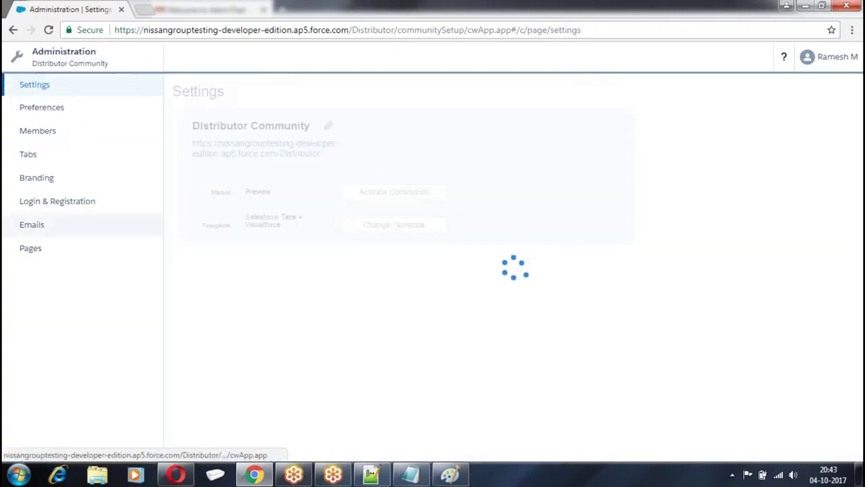
{"action": "left_click", "coordinate": [51, 139]}
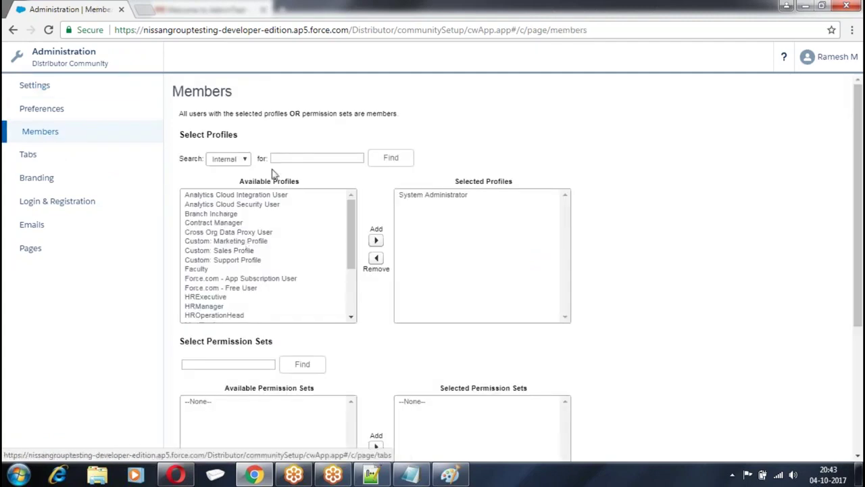
{"action": "left_click", "coordinate": [233, 160]}
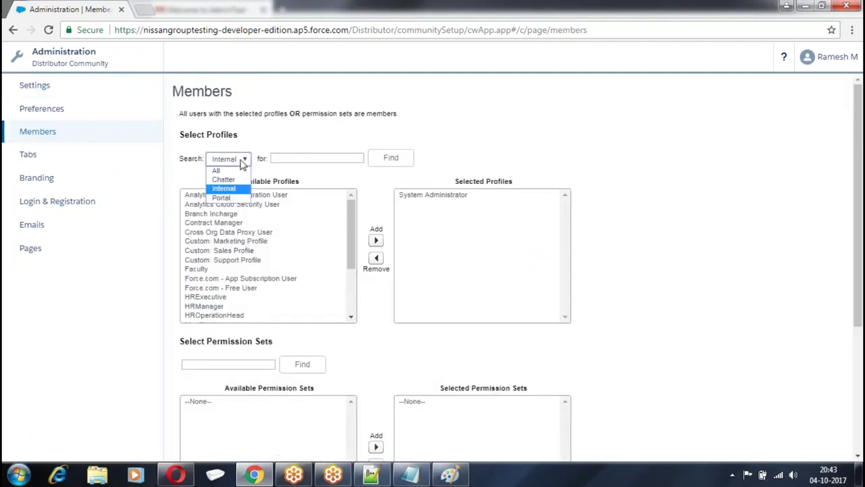
{"action": "left_click", "coordinate": [226, 192]}
{"action": "left_click", "coordinate": [230, 160]}
{"action": "left_click", "coordinate": [223, 172]}
{"action": "scroll", "coordinate": [237, 280], "scroll_direction": "down", "scroll_amount": 5}
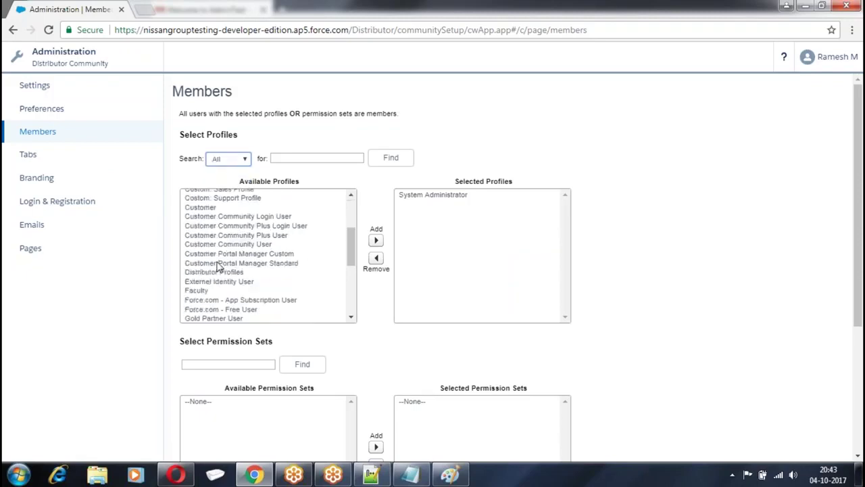
{"action": "scroll", "coordinate": [200, 225], "scroll_direction": "up", "scroll_amount": 2}
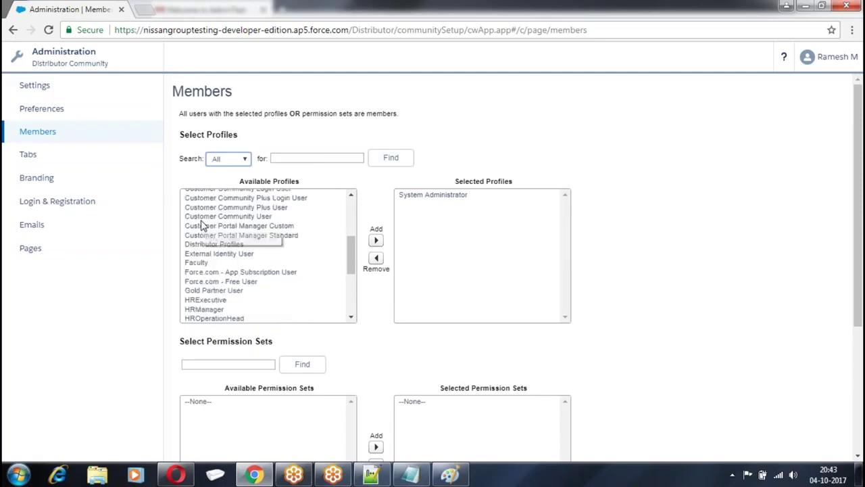
{"action": "left_click", "coordinate": [214, 244]}
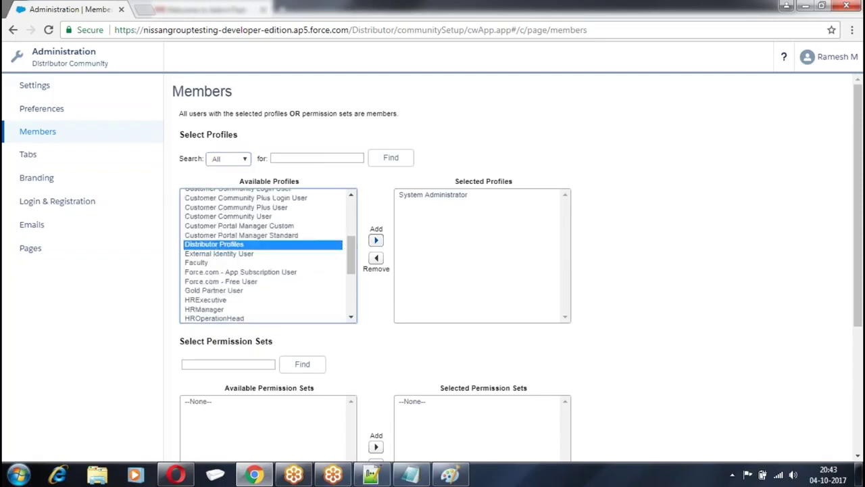
{"action": "left_click", "coordinate": [376, 240]}
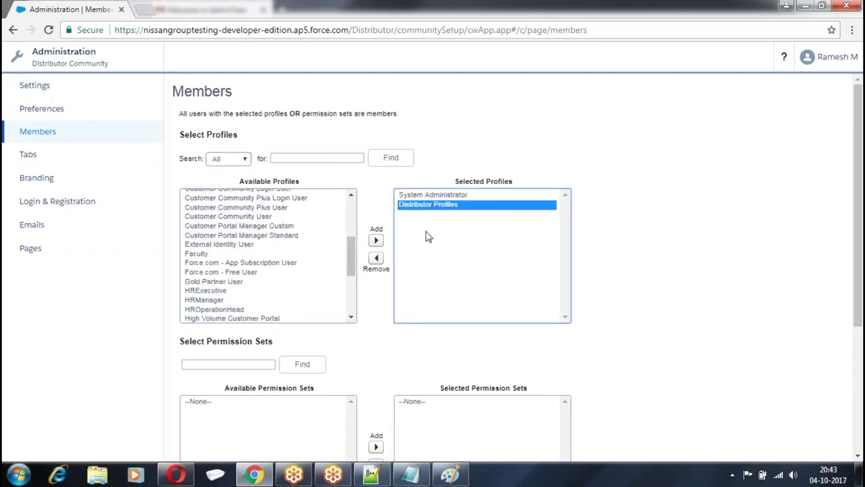
{"action": "scroll", "coordinate": [426, 237], "scroll_direction": "down", "scroll_amount": 3}
{"action": "left_click", "coordinate": [340, 439]}
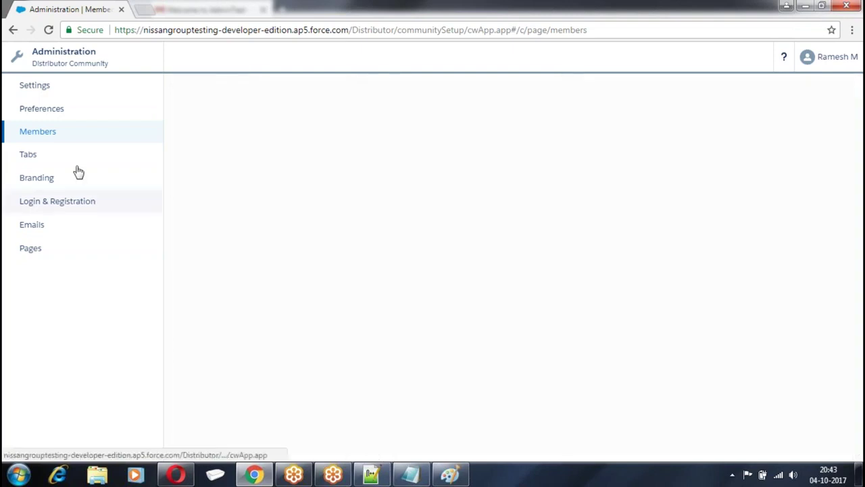
Add the Customer, Employees and Payments tabs to the community and save
{"action": "left_click", "coordinate": [28, 155]}
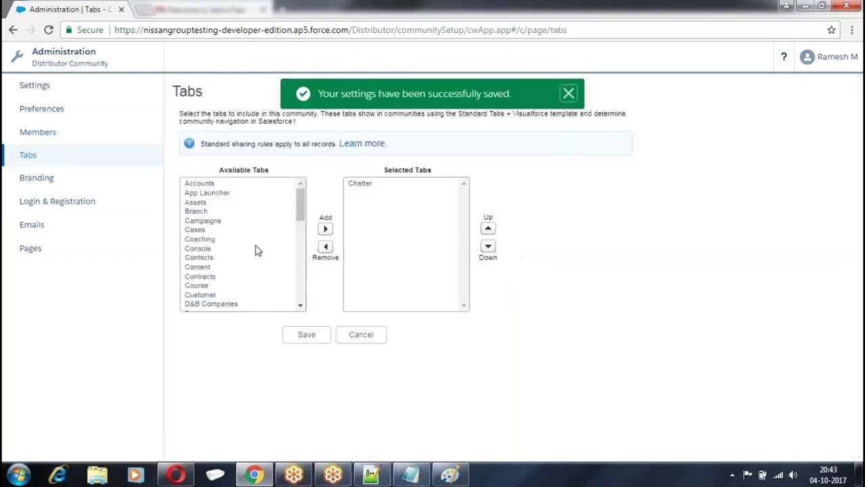
{"action": "left_click", "coordinate": [211, 295]}
{"action": "left_click", "coordinate": [326, 230]}
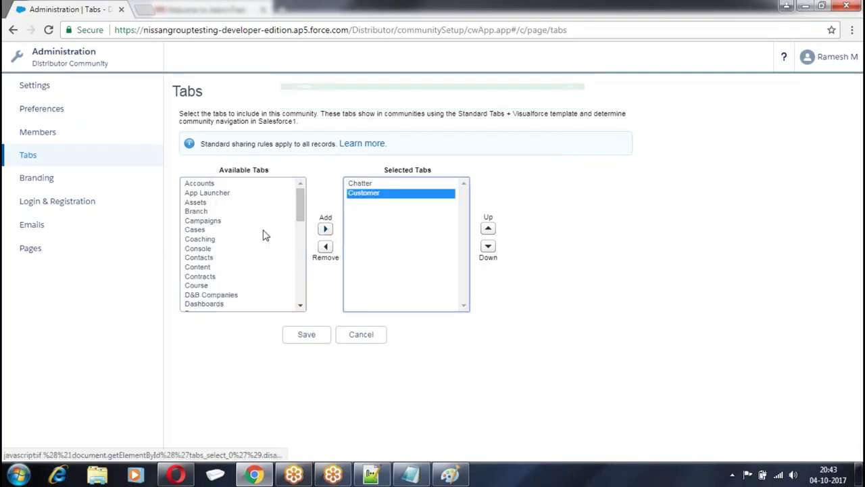
{"action": "scroll", "coordinate": [218, 238], "scroll_direction": "down", "scroll_amount": 3}
{"action": "left_click", "coordinate": [209, 205]}
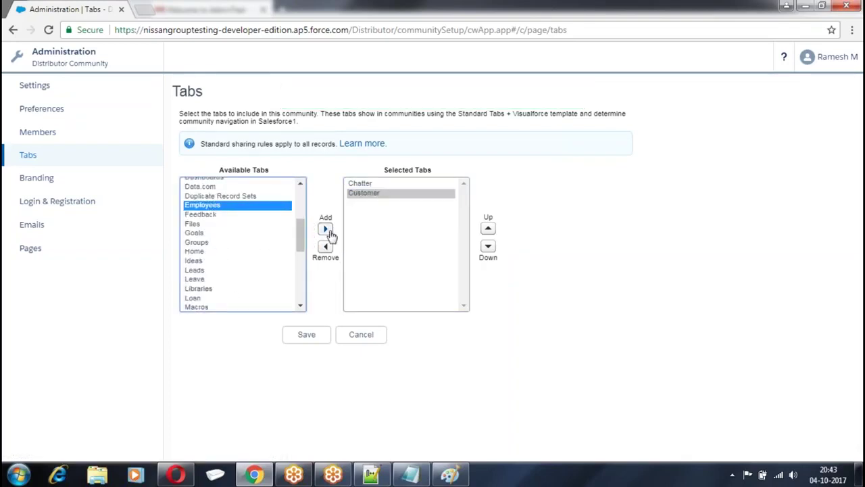
{"action": "left_click", "coordinate": [327, 230]}
{"action": "scroll", "coordinate": [214, 261], "scroll_direction": "down", "scroll_amount": 5}
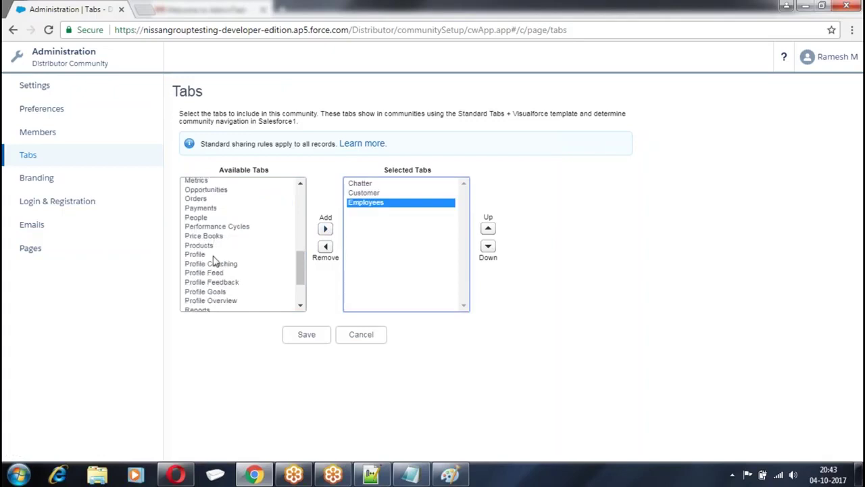
{"action": "left_click", "coordinate": [215, 209]}
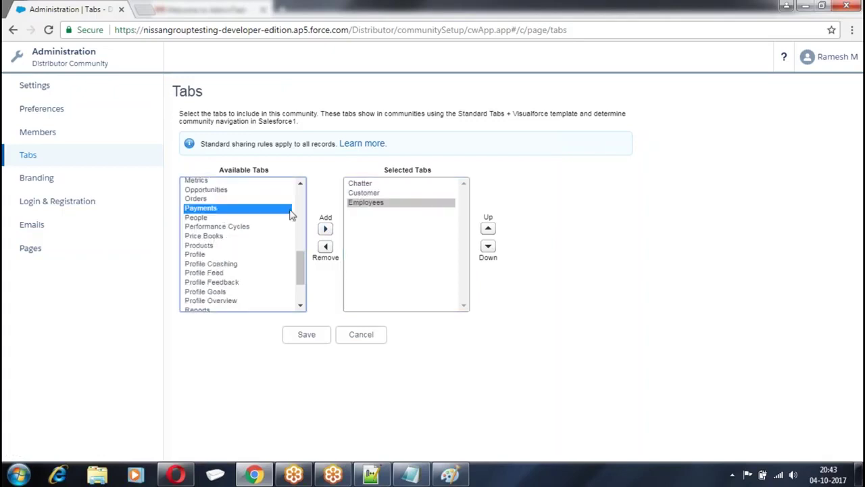
{"action": "left_click", "coordinate": [325, 228]}
{"action": "left_click", "coordinate": [306, 334]}
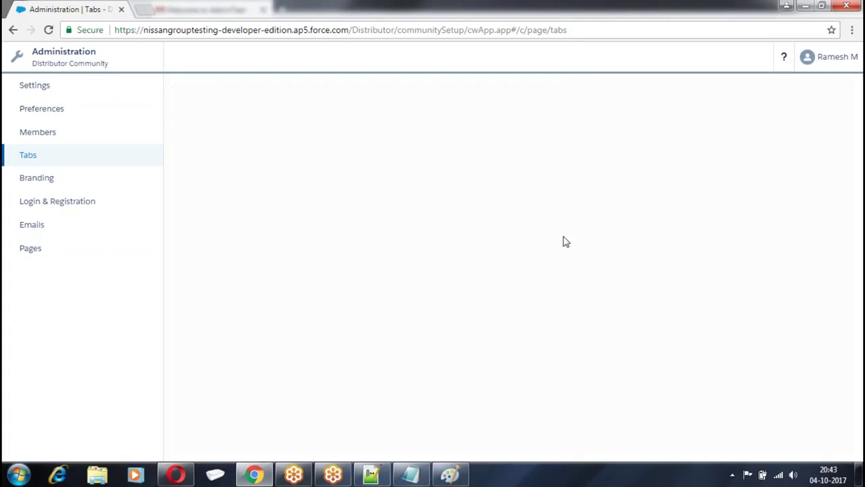
Set header background to light blue #7BB8F5 and page background to #9BBDE0, then save
{"action": "left_click", "coordinate": [37, 178]}
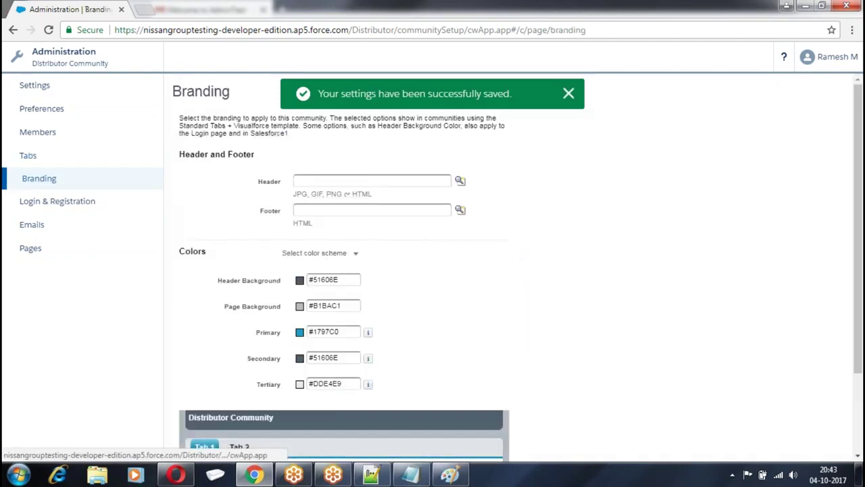
{"action": "scroll", "coordinate": [505, 215], "scroll_direction": "down", "scroll_amount": 3}
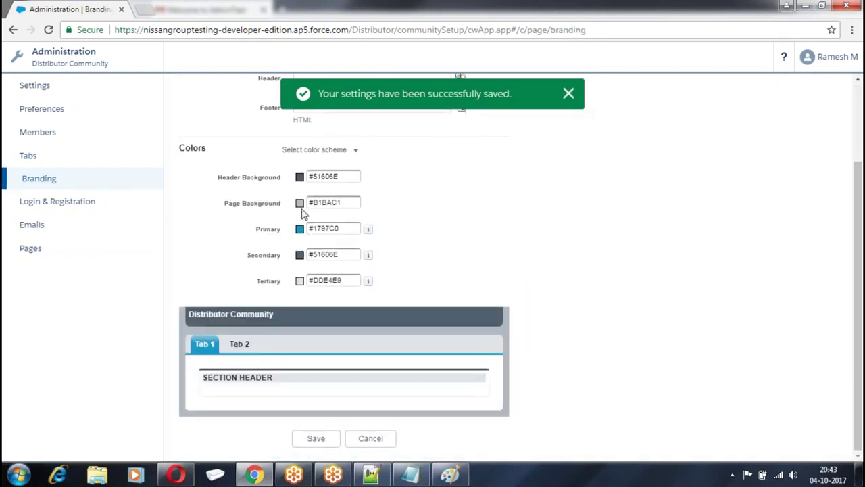
{"action": "left_click", "coordinate": [300, 177]}
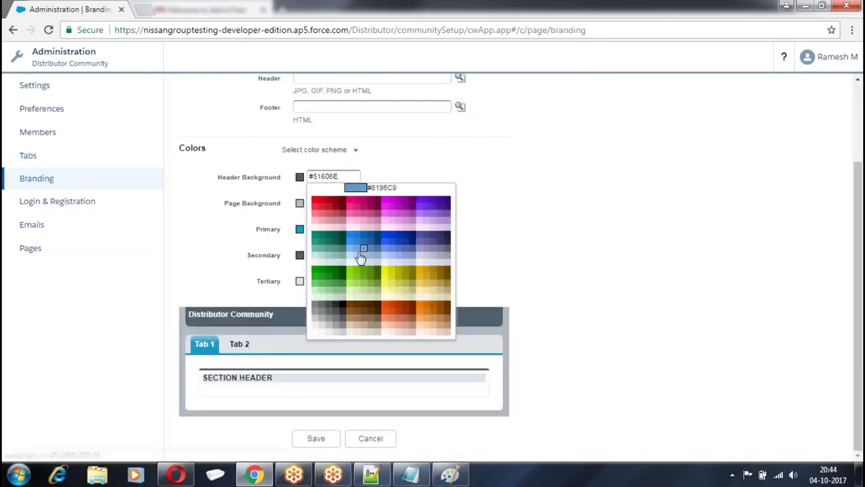
{"action": "left_click", "coordinate": [352, 255]}
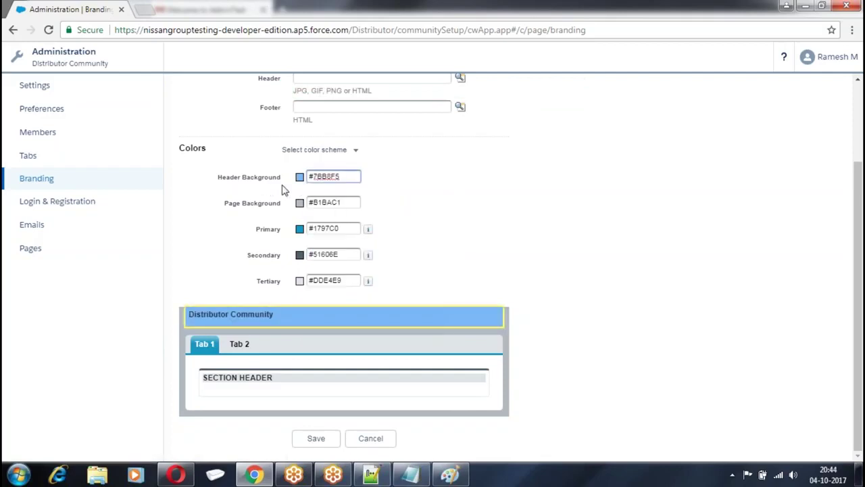
{"action": "left_click", "coordinate": [300, 203]}
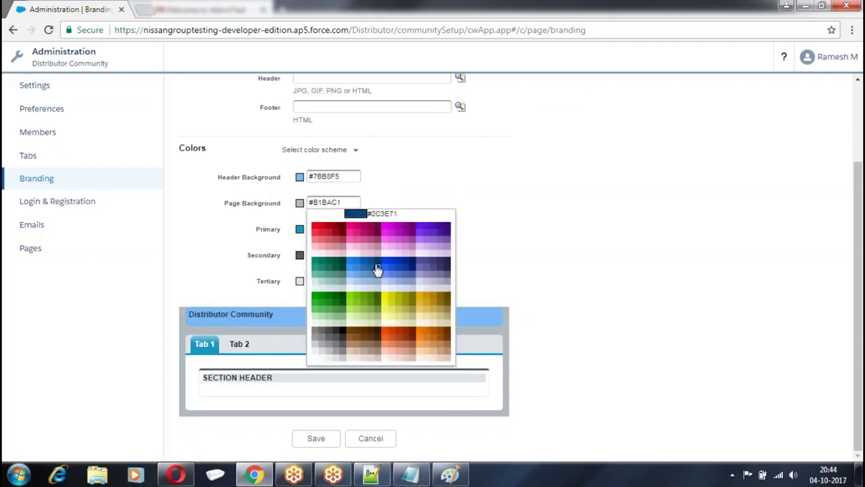
{"action": "left_click", "coordinate": [377, 269]}
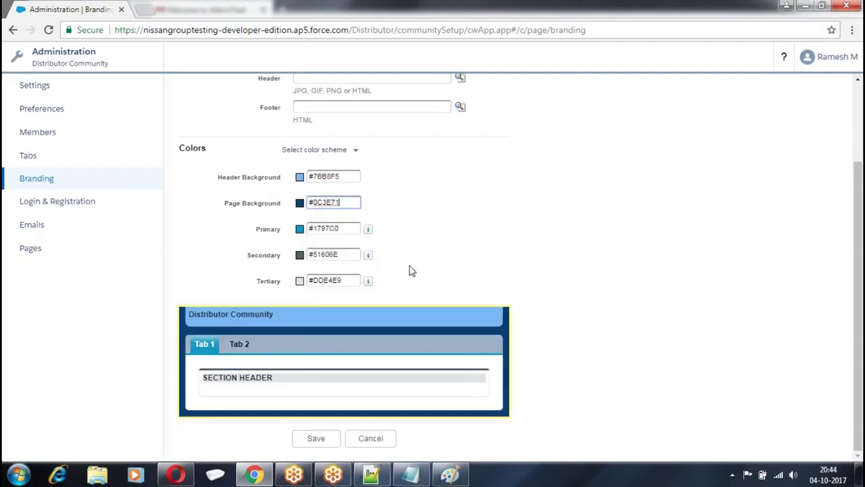
{"action": "left_click", "coordinate": [300, 228]}
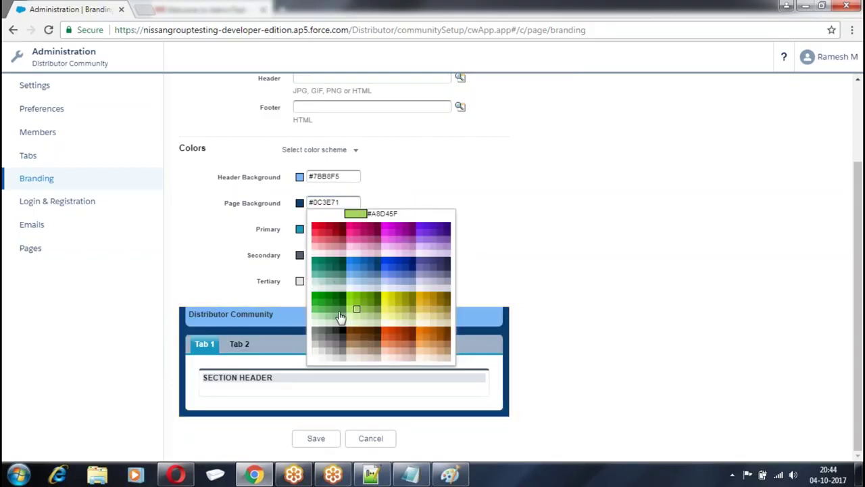
{"action": "left_click", "coordinate": [365, 280]}
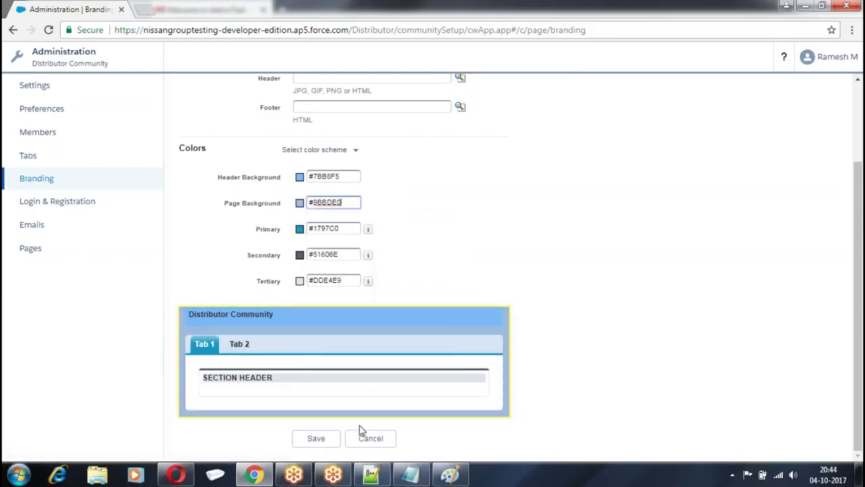
{"action": "left_click", "coordinate": [315, 438]}
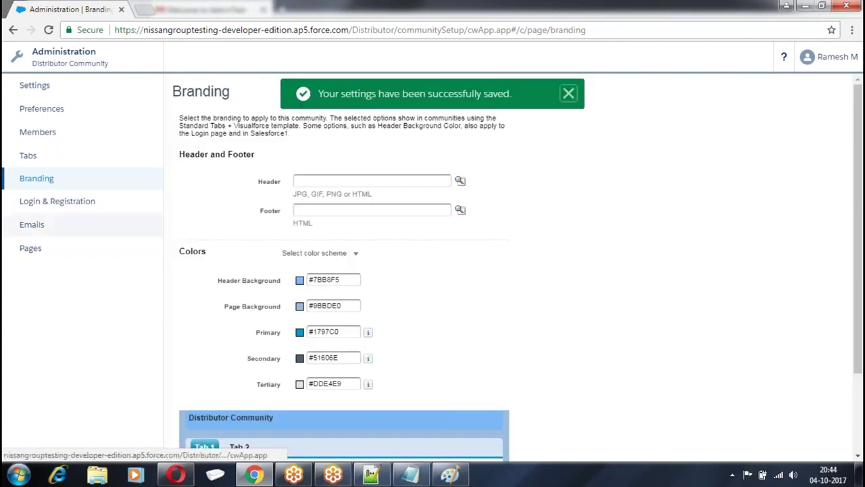
{"action": "left_click", "coordinate": [58, 201]}
Save the Login & Registration settings and go to the community's Settings page
{"action": "scroll", "coordinate": [407, 261], "scroll_direction": "down", "scroll_amount": 2}
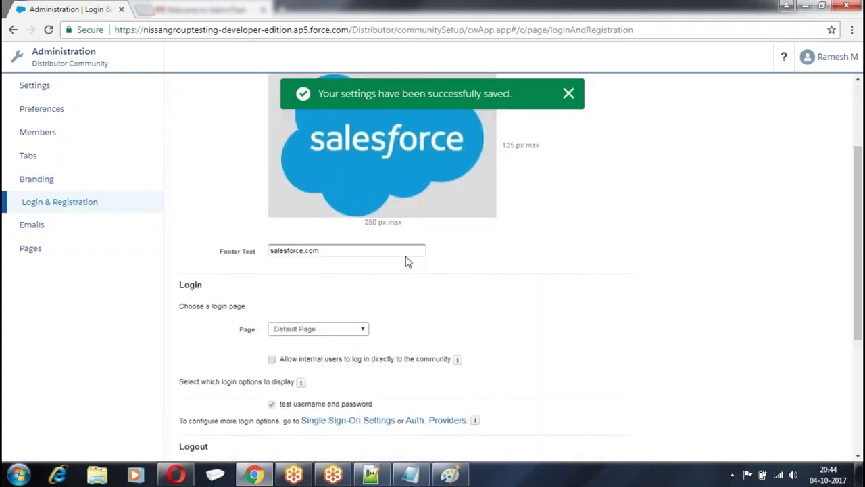
{"action": "scroll", "coordinate": [407, 262], "scroll_direction": "down", "scroll_amount": 2}
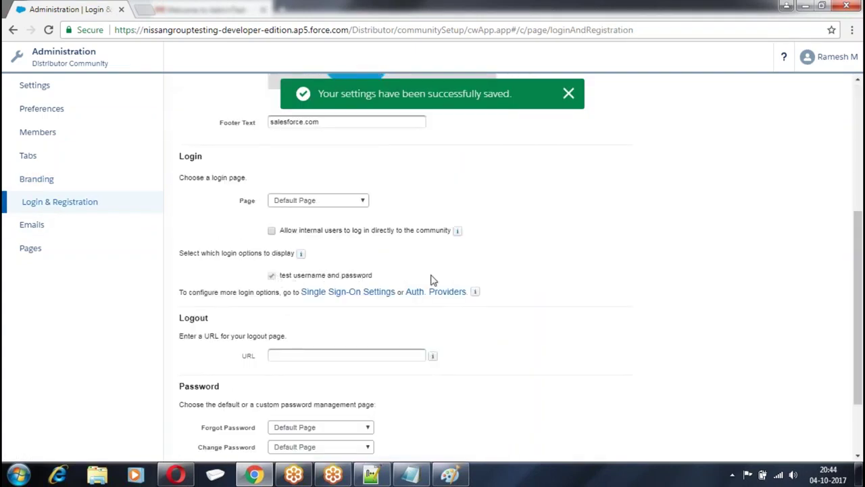
{"action": "scroll", "coordinate": [413, 387], "scroll_direction": "down", "scroll_amount": 2}
{"action": "left_click", "coordinate": [381, 439]}
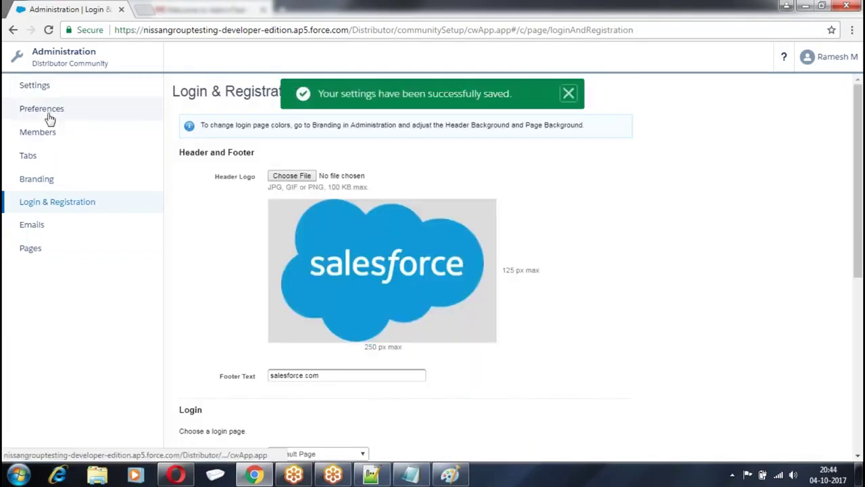
{"action": "left_click", "coordinate": [50, 90]}
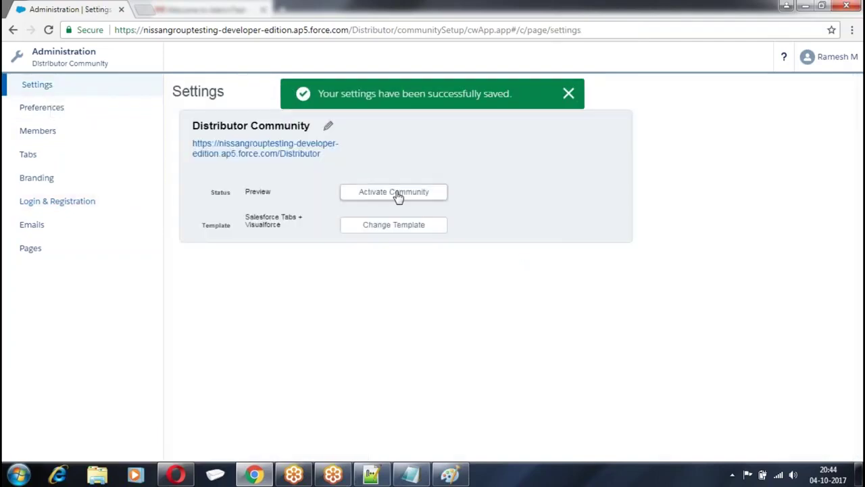
Activate Distributor Community and confirm so its status reads Active
{"action": "left_click", "coordinate": [398, 194]}
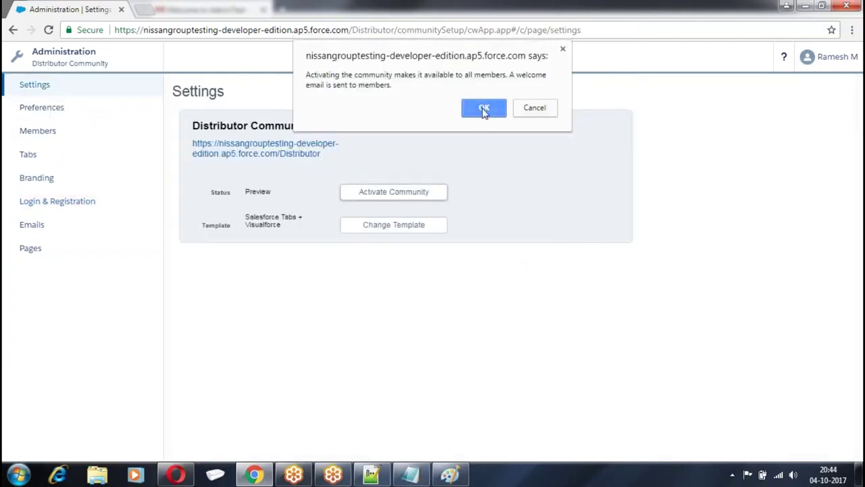
{"action": "left_click", "coordinate": [484, 110]}
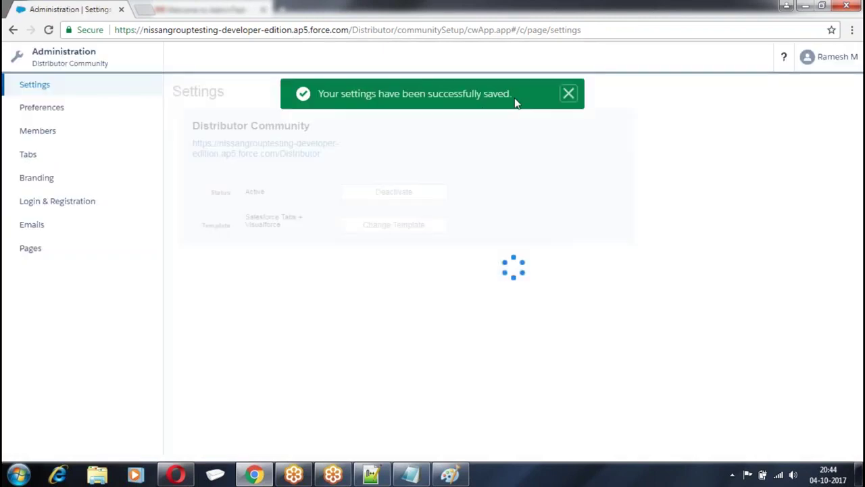
{"action": "left_click", "coordinate": [844, 62]}
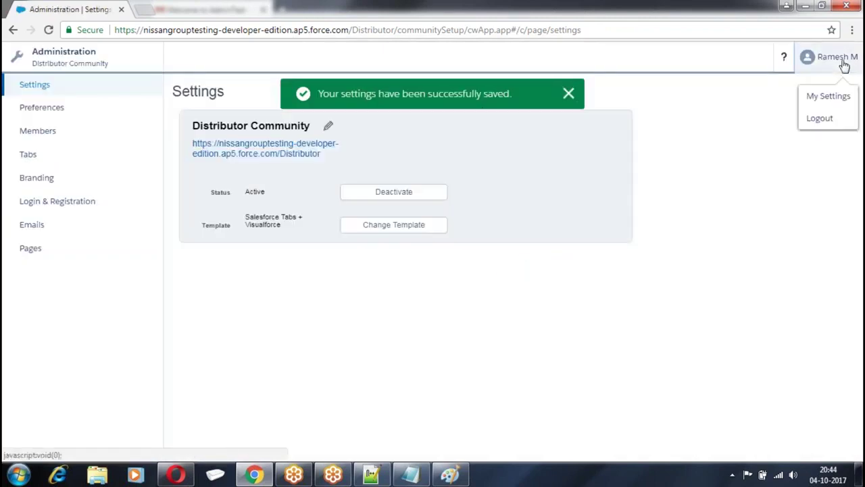
From the Talwar Group contact, choose Enable Customer User to open a prefilled New User form
{"action": "left_click", "coordinate": [815, 94]}
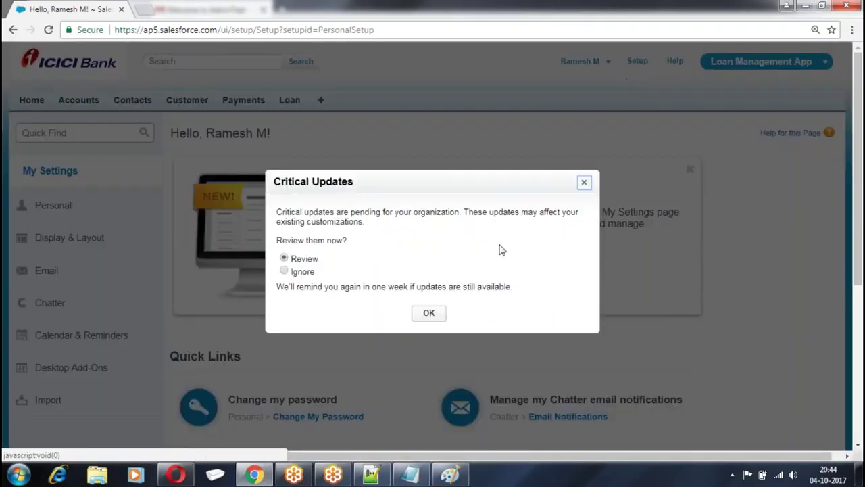
{"action": "left_click", "coordinate": [584, 183]}
{"action": "left_click", "coordinate": [134, 105]}
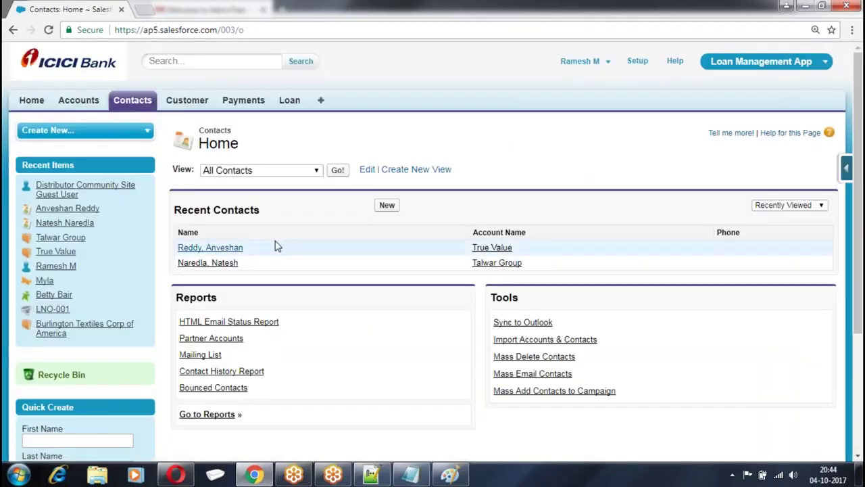
{"action": "left_click", "coordinate": [227, 266]}
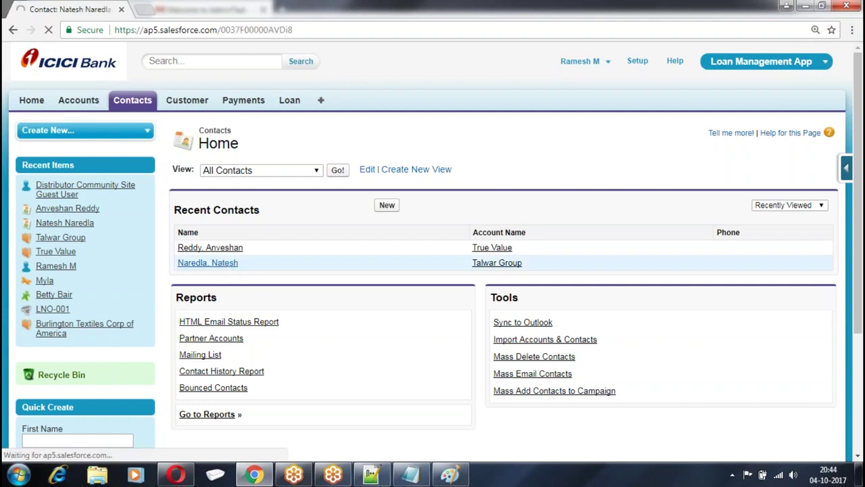
{"action": "scroll", "coordinate": [536, 184], "scroll_direction": "down", "scroll_amount": 3}
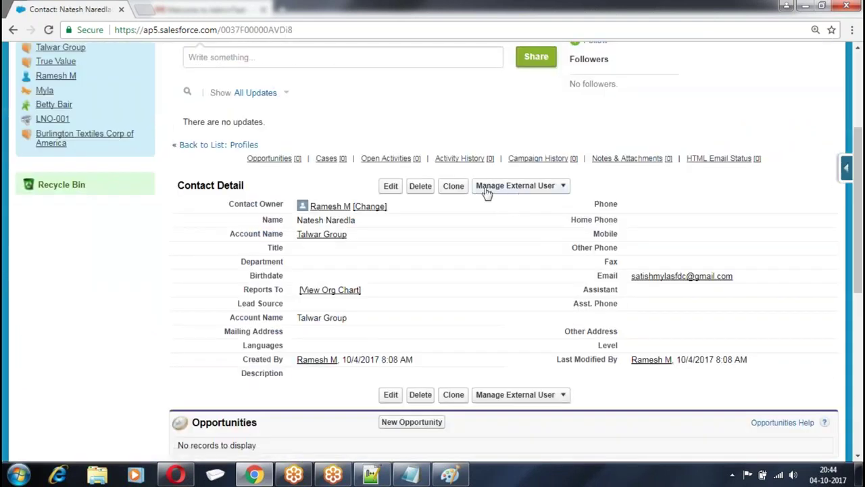
{"action": "mouse_move", "coordinate": [564, 187]}
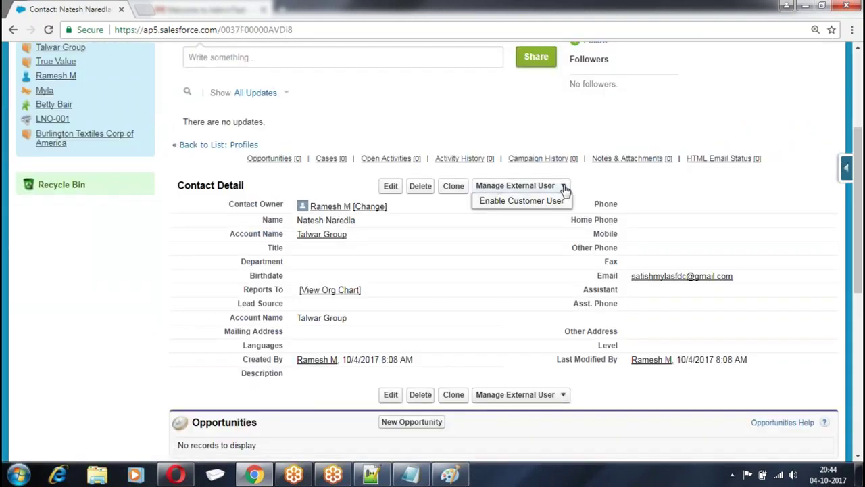
{"action": "left_click", "coordinate": [518, 204]}
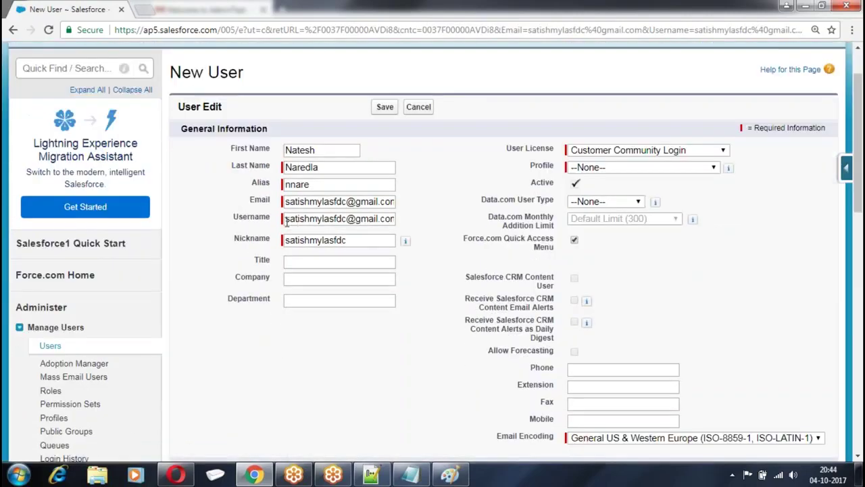
Replace the prefilled username with the user's new login, keep Customer Community Login licence, assign Distributor Profiles, and save
{"action": "left_click_drag", "start_coordinate": [287, 219], "coordinate": [408, 220]}
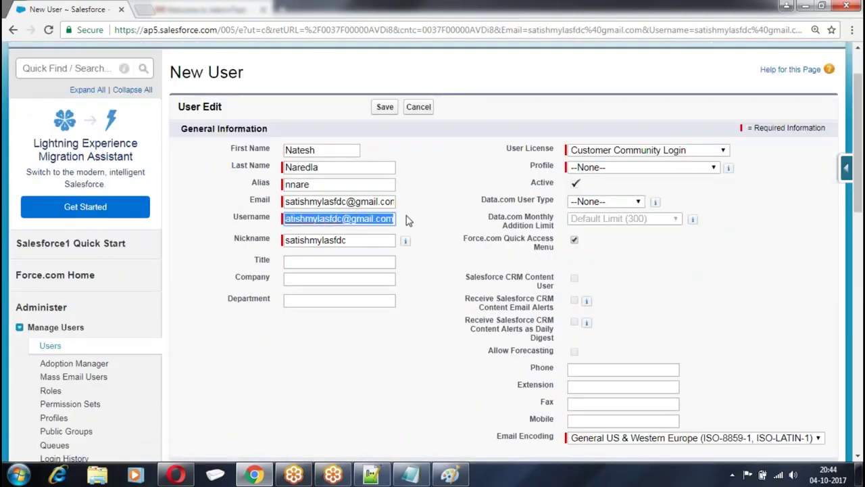
{"action": "key", "text": "BackSpace"}
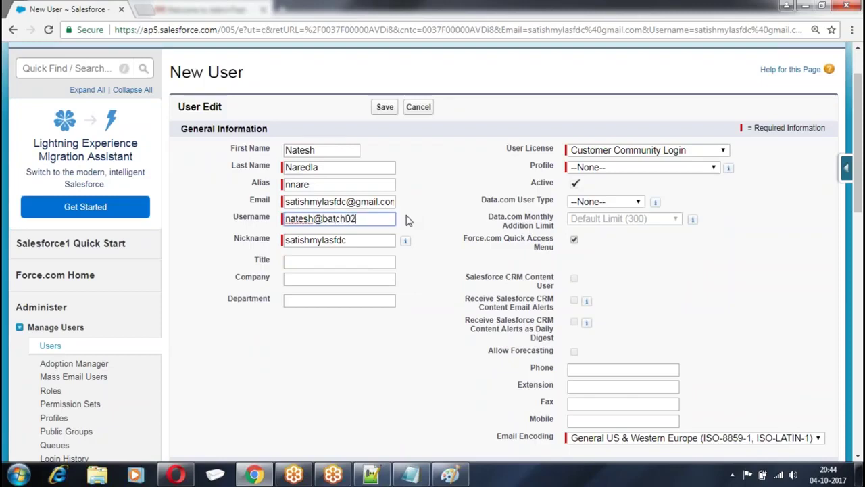
{"action": "left_click", "coordinate": [683, 151]}
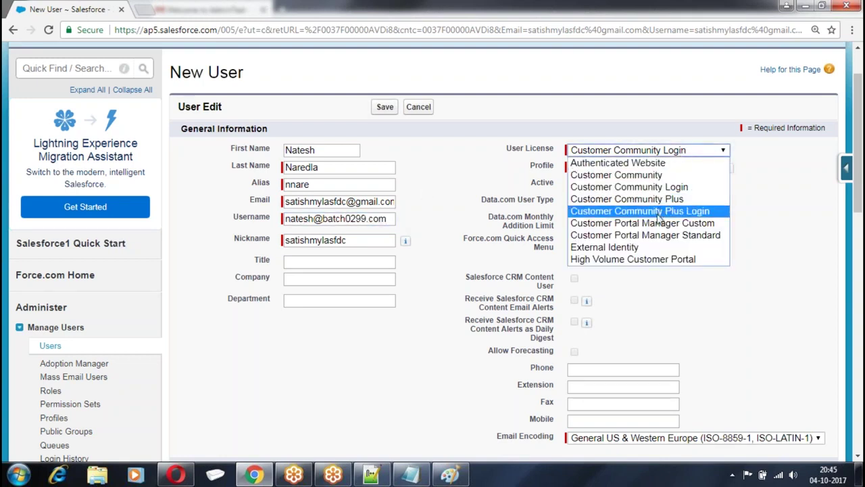
{"action": "left_click", "coordinate": [636, 194]}
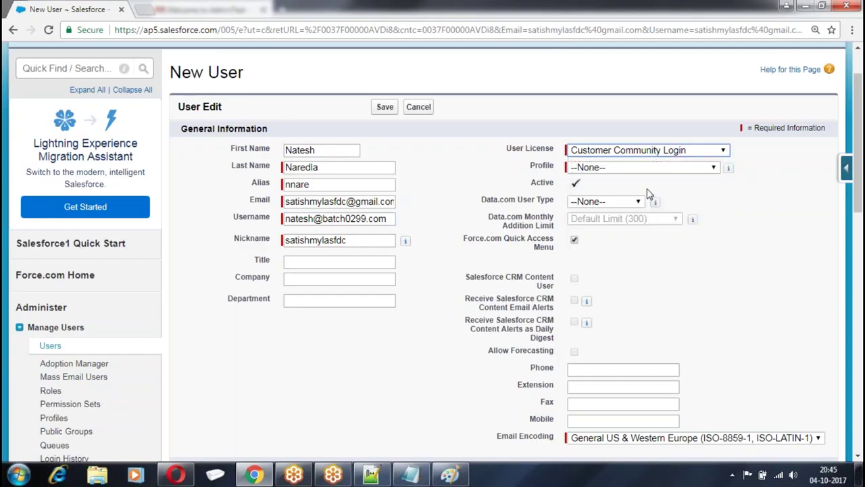
{"action": "left_click", "coordinate": [660, 169]}
{"action": "left_click", "coordinate": [624, 205]}
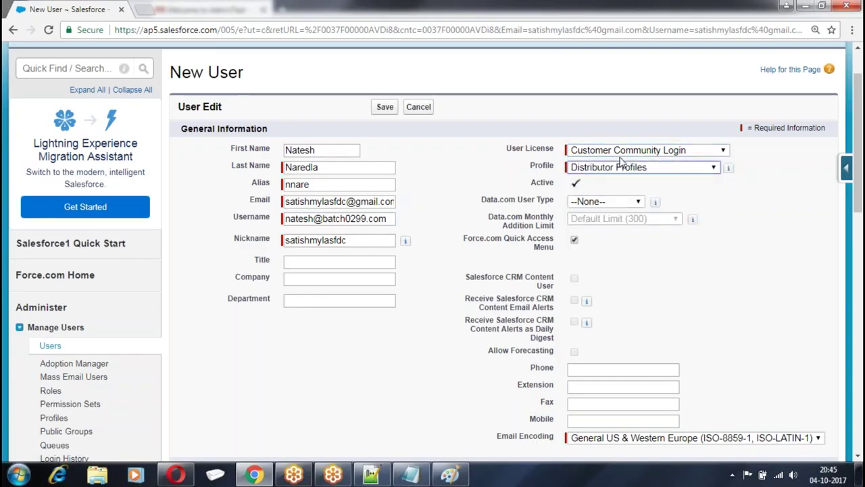
{"action": "left_click", "coordinate": [383, 110]}
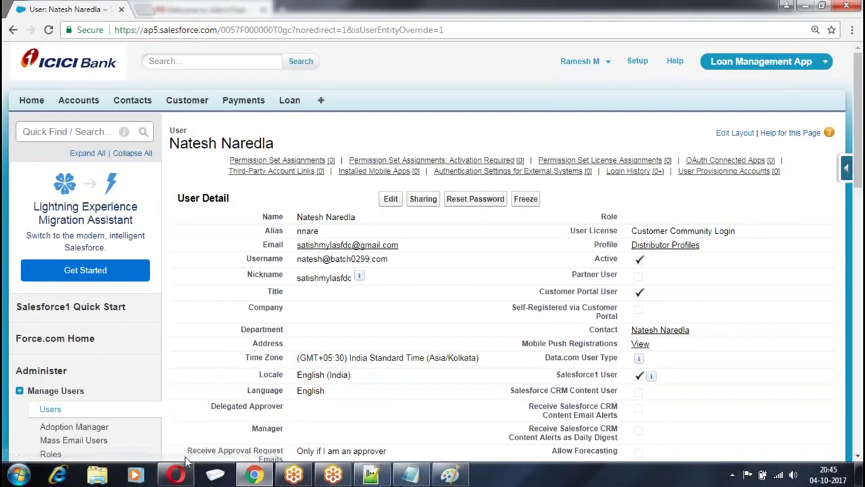
In the Opera Gmail inbox, open the Welcome to Distributor Community email and follow its login link
{"action": "left_click", "coordinate": [175, 475]}
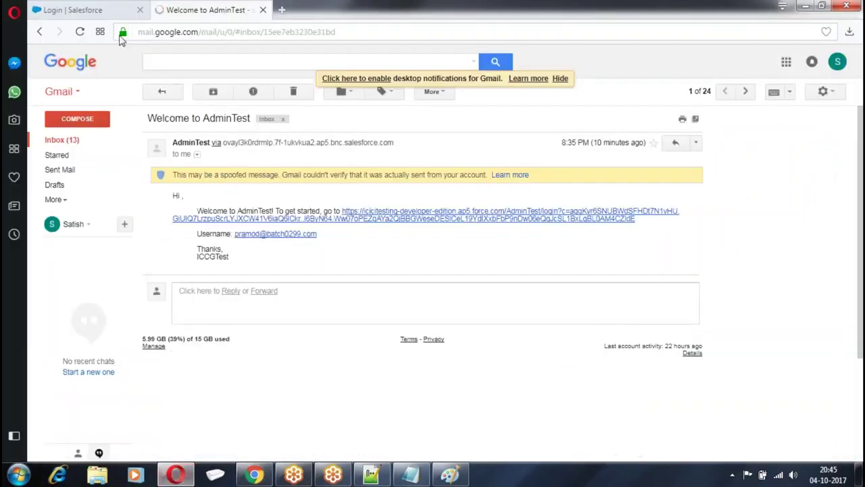
{"action": "left_click", "coordinate": [61, 139]}
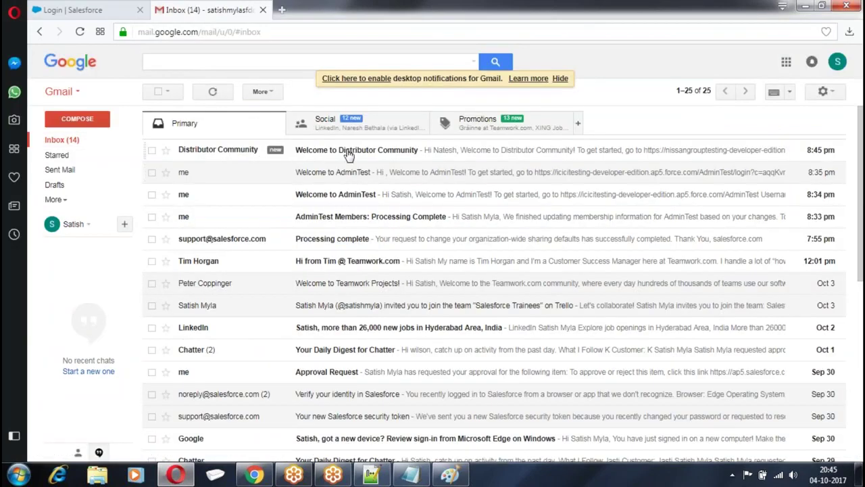
{"action": "left_click", "coordinate": [349, 155]}
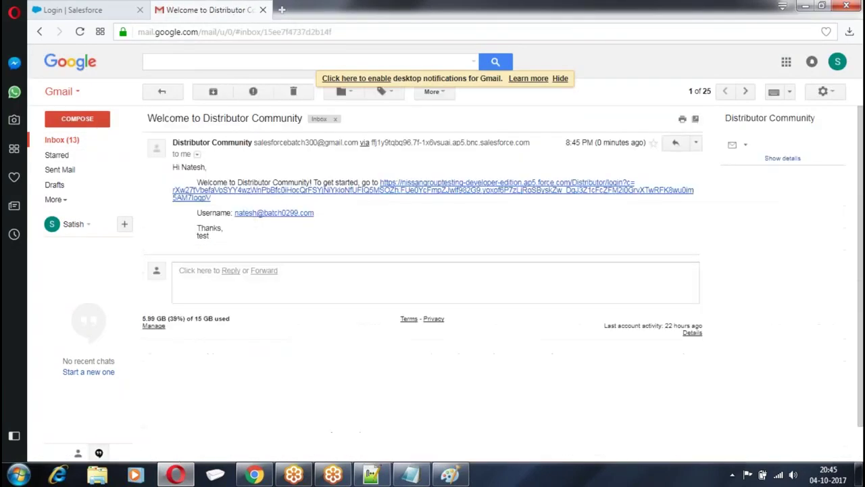
{"action": "left_click", "coordinate": [439, 192]}
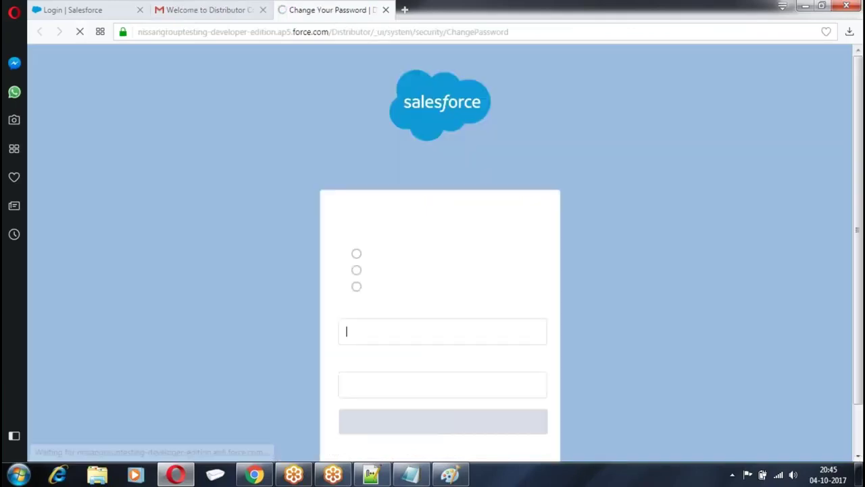
Enter the community user's new password, confirm it in the second field, and submit
{"action": "type", "text": "na"}
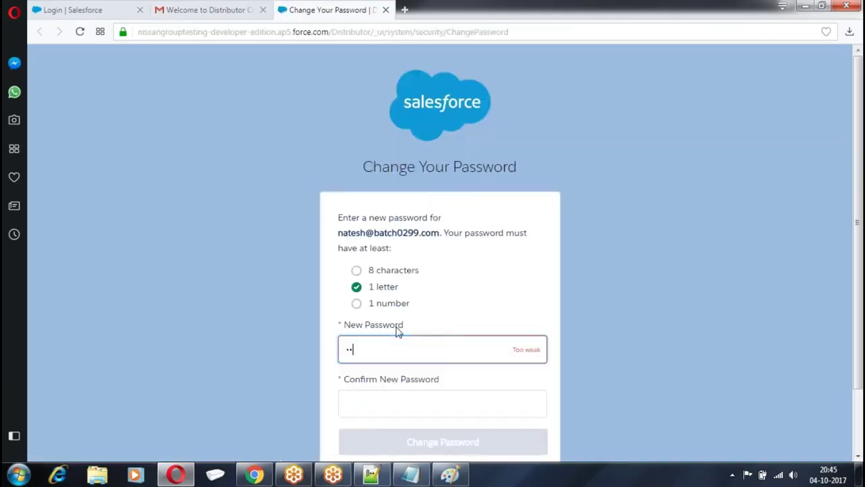
{"action": "type", "text": "1"}
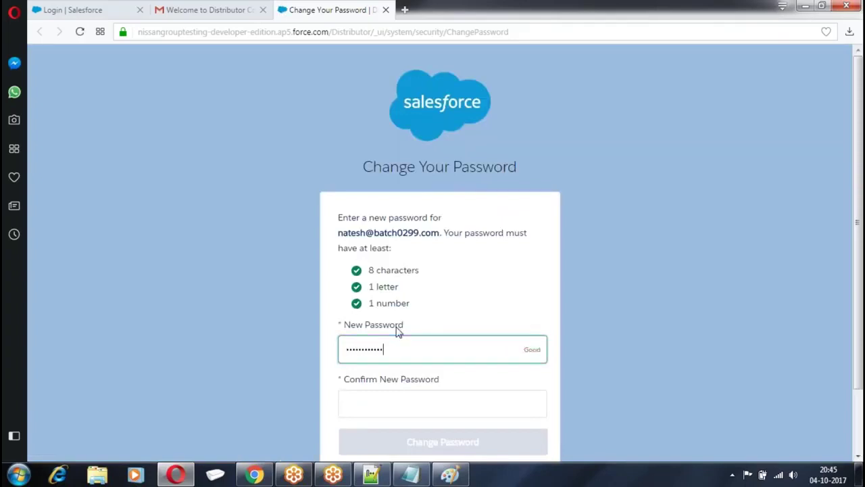
{"action": "scroll", "coordinate": [398, 332], "scroll_direction": "down", "scroll_amount": 2}
{"action": "left_click", "coordinate": [381, 318]}
{"action": "type", "text": "••••"}
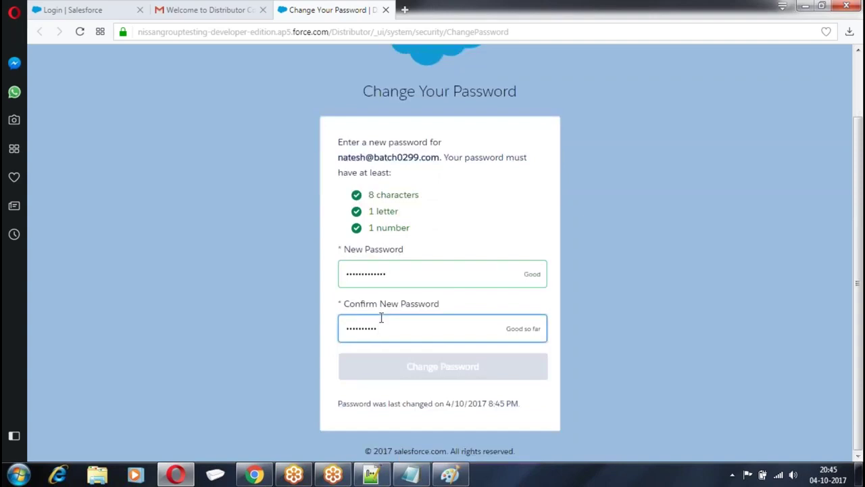
{"action": "key", "text": "Return"}
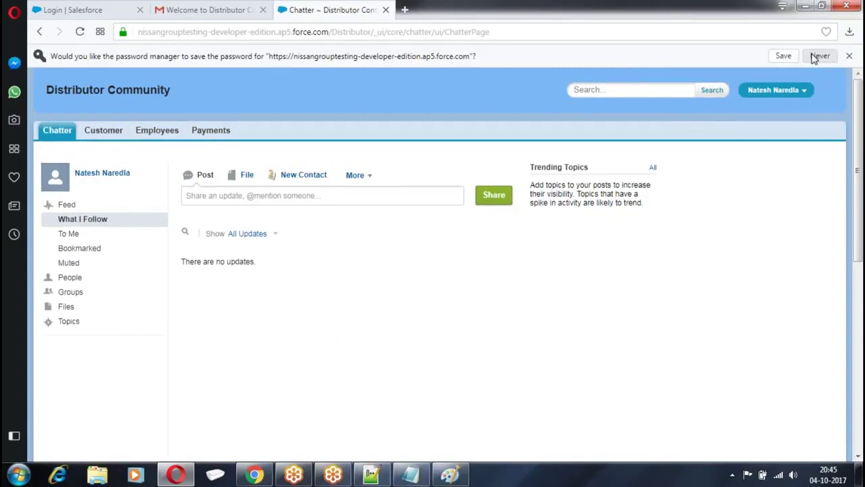
Decline the browser's password save, then visit the Customer, Employees and Payments community tabs
{"action": "left_click", "coordinate": [820, 56]}
{"action": "left_click", "coordinate": [103, 107]}
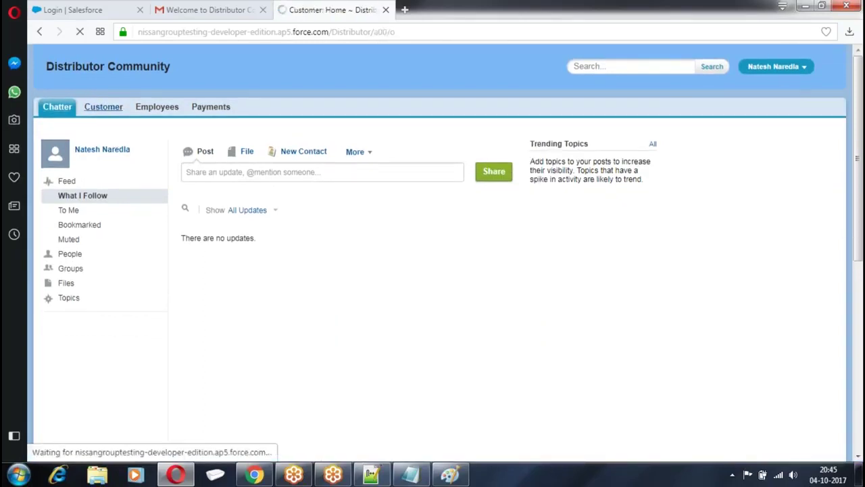
{"action": "left_click", "coordinate": [156, 107]}
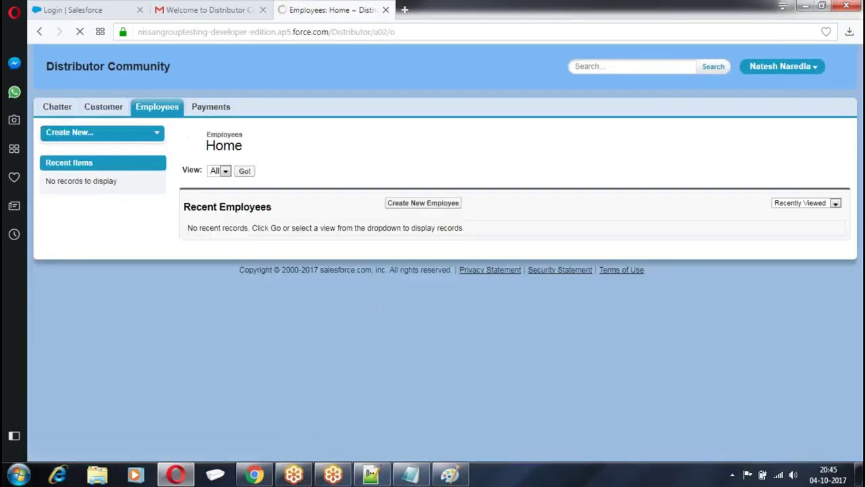
{"action": "left_click", "coordinate": [210, 107]}
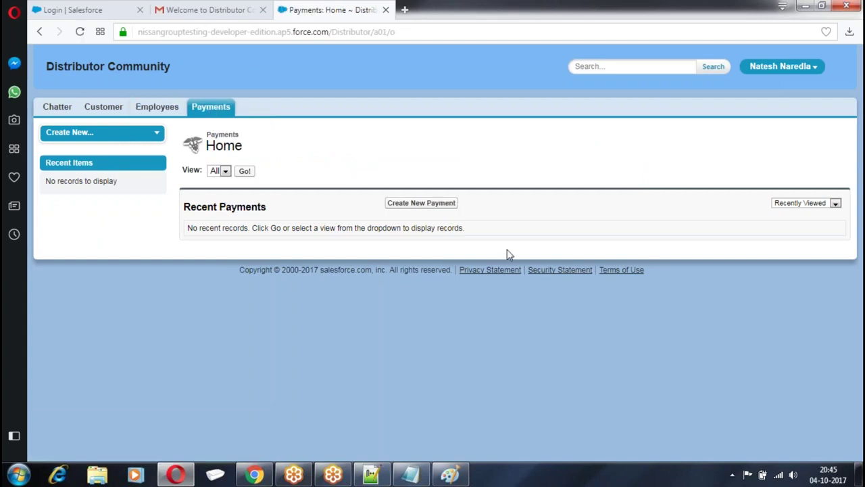
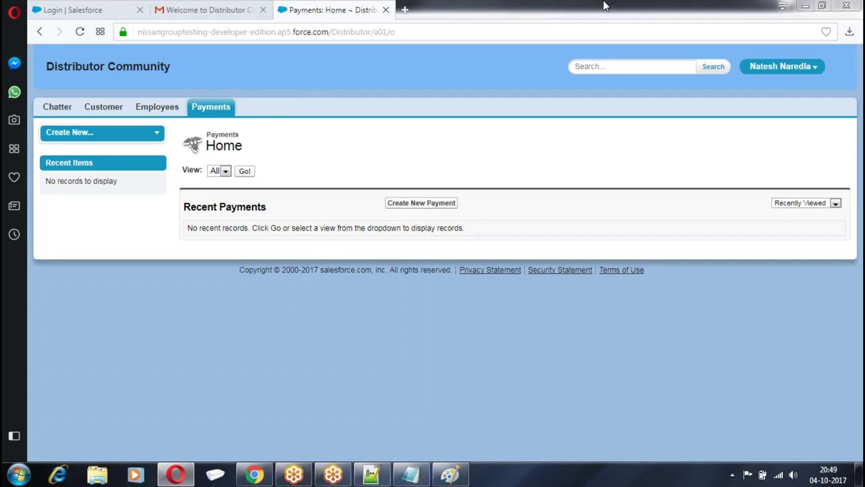
Log the community user out of the Distributor Community portal from the header user menu
{"action": "left_click", "coordinate": [808, 72]}
{"action": "left_click", "coordinate": [767, 102]}
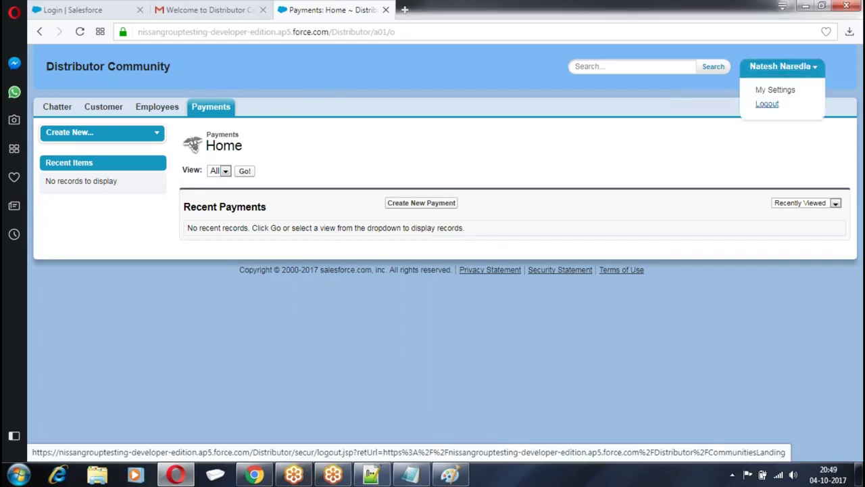
In the admin org, go to Distributor Community's Administration > Login & Registration settings
{"action": "key", "text": "alt+Tab"}
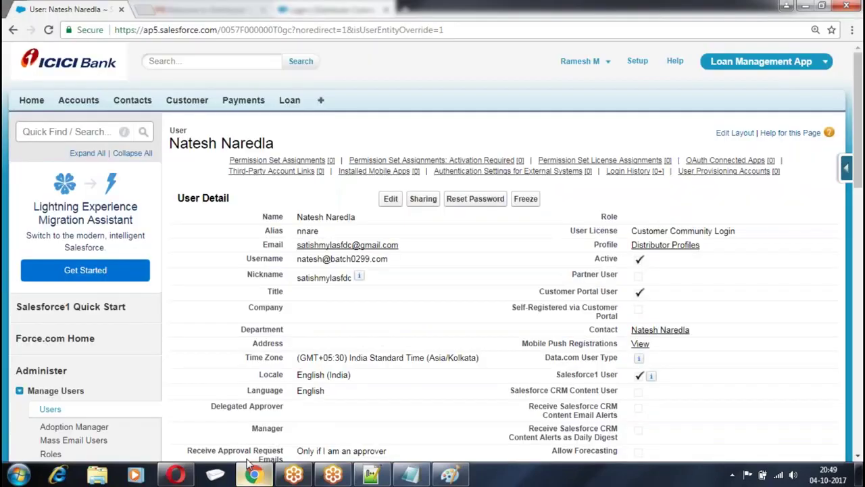
{"action": "scroll", "coordinate": [108, 105], "scroll_direction": "down", "scroll_amount": 15}
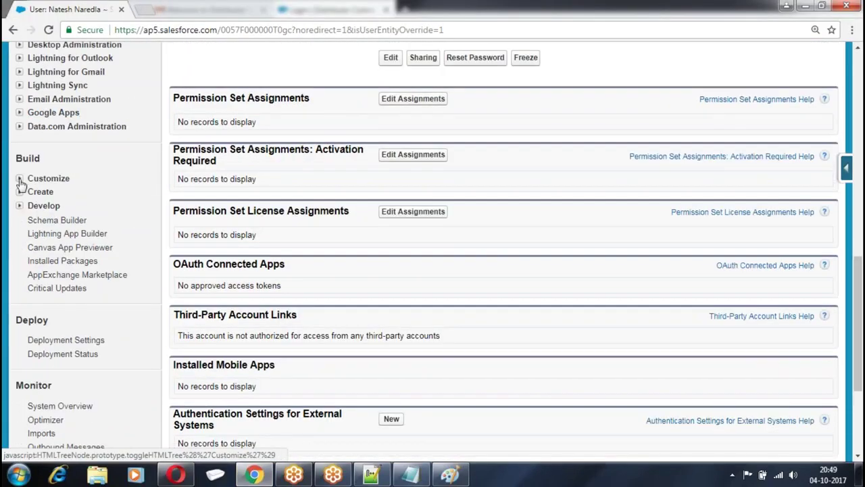
{"action": "left_click", "coordinate": [22, 178]}
{"action": "scroll", "coordinate": [95, 203], "scroll_direction": "down", "scroll_amount": 6}
{"action": "scroll", "coordinate": [131, 156], "scroll_direction": "down", "scroll_amount": 4}
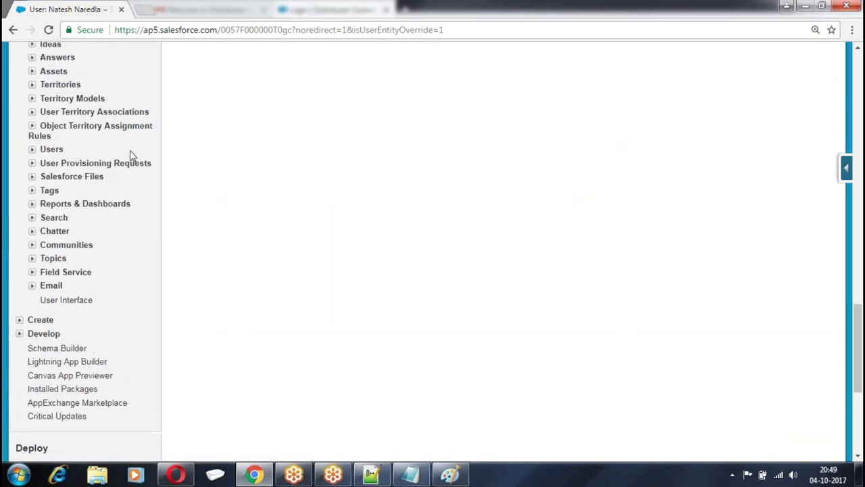
{"action": "left_click", "coordinate": [32, 118]}
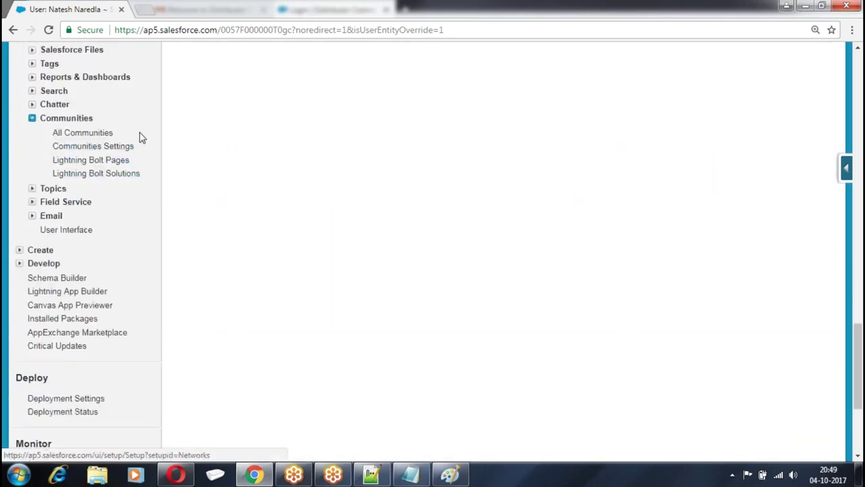
{"action": "left_click", "coordinate": [80, 133]}
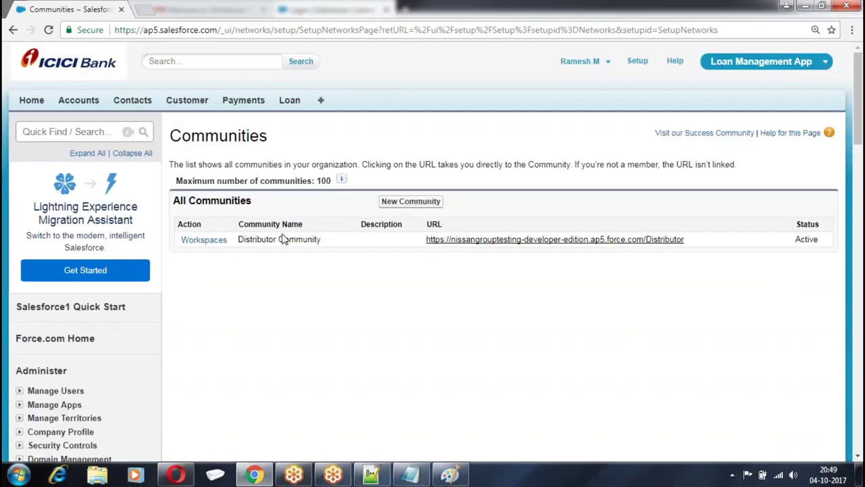
{"action": "left_click", "coordinate": [201, 241]}
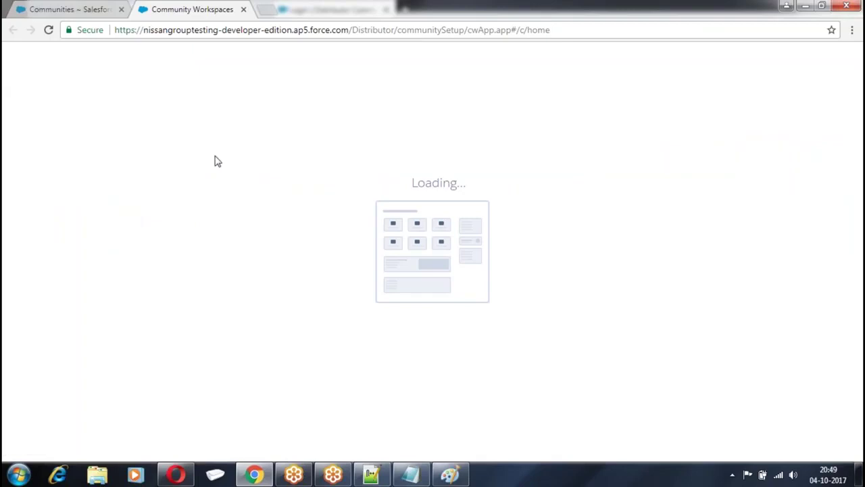
{"action": "left_click", "coordinate": [87, 342]}
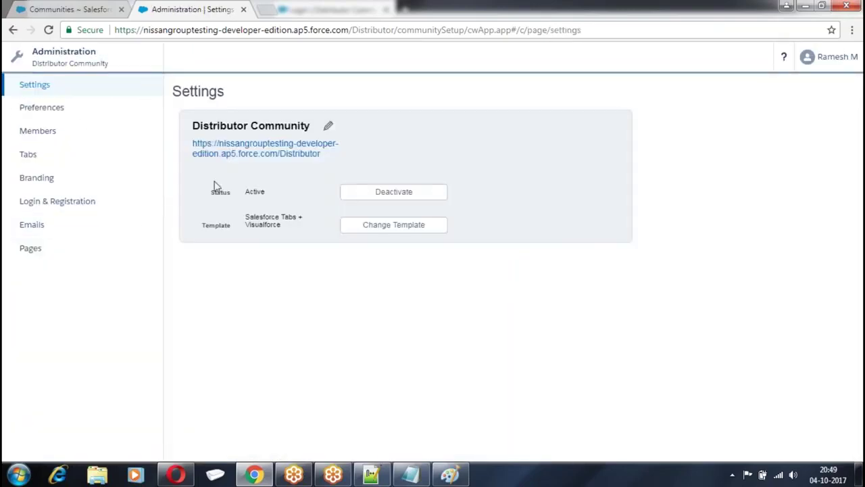
{"action": "left_click", "coordinate": [59, 203]}
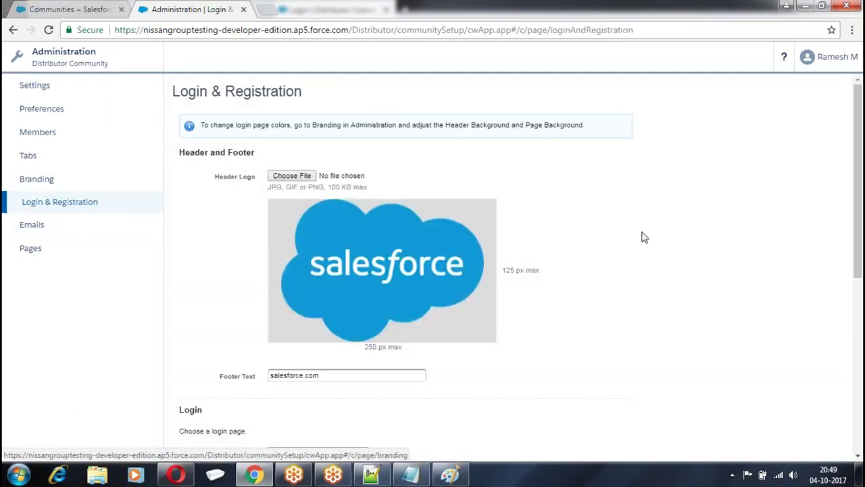
Allow external users to self-register and assign them the Distributor Profiles profile
{"action": "scroll", "coordinate": [643, 236], "scroll_direction": "down", "scroll_amount": 5}
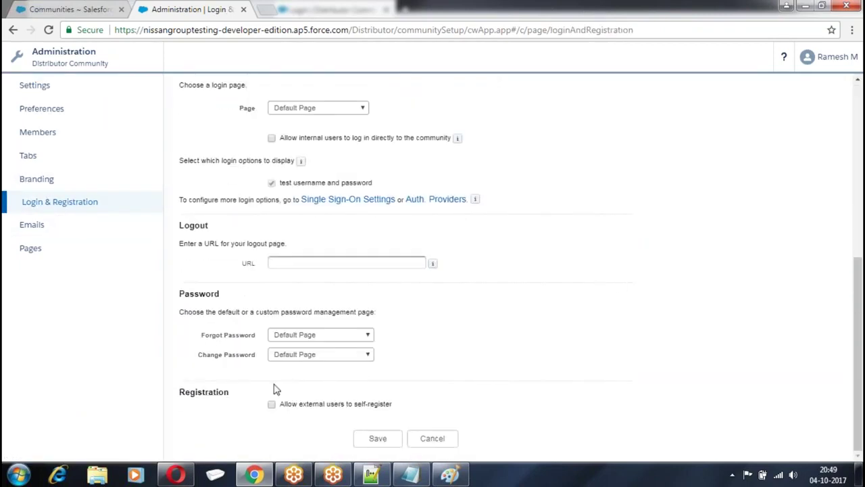
{"action": "left_click", "coordinate": [271, 405]}
{"action": "scroll", "coordinate": [579, 220], "scroll_direction": "down", "scroll_amount": 3}
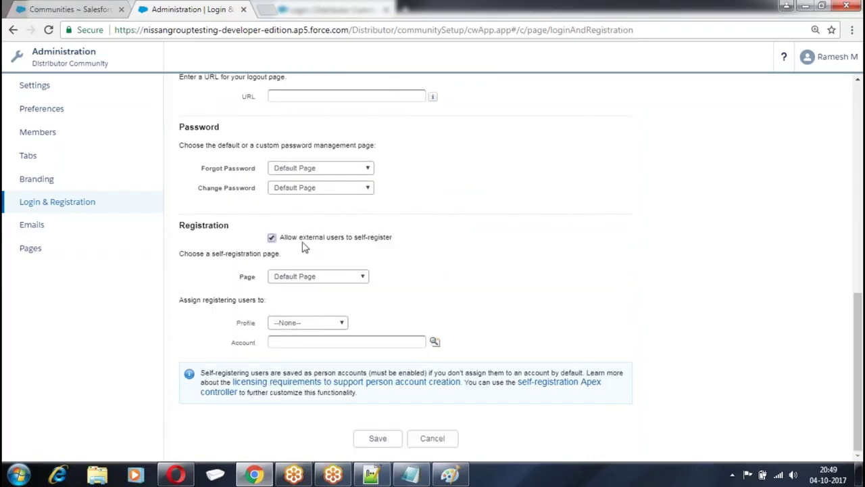
{"action": "key", "text": "ctrl+plus"}
{"action": "key", "text": "ctrl+plus"}
{"action": "key", "text": "ctrl+plus"}
{"action": "scroll", "coordinate": [303, 246], "scroll_direction": "down", "scroll_amount": 4}
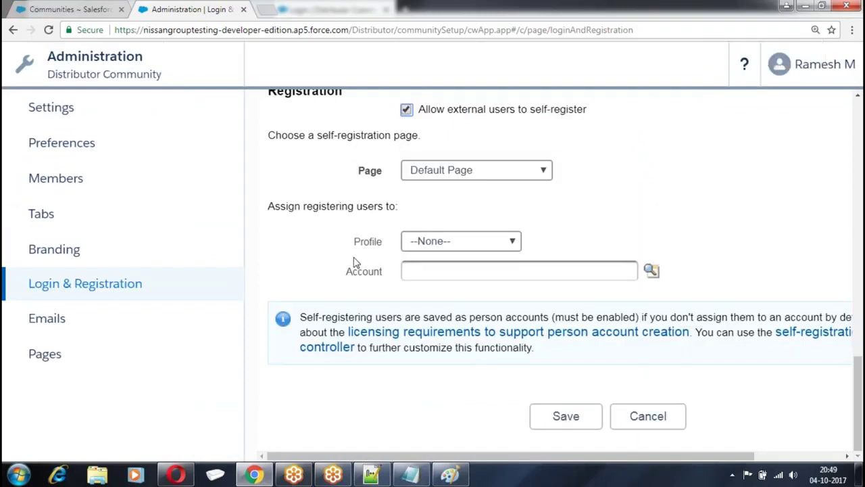
{"action": "left_click_drag", "start_coordinate": [436, 113], "coordinate": [521, 110]}
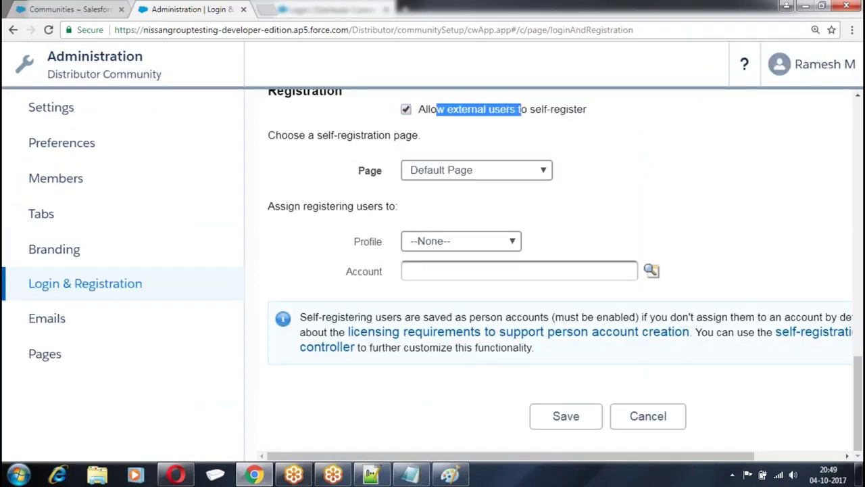
{"action": "left_click", "coordinate": [476, 242]}
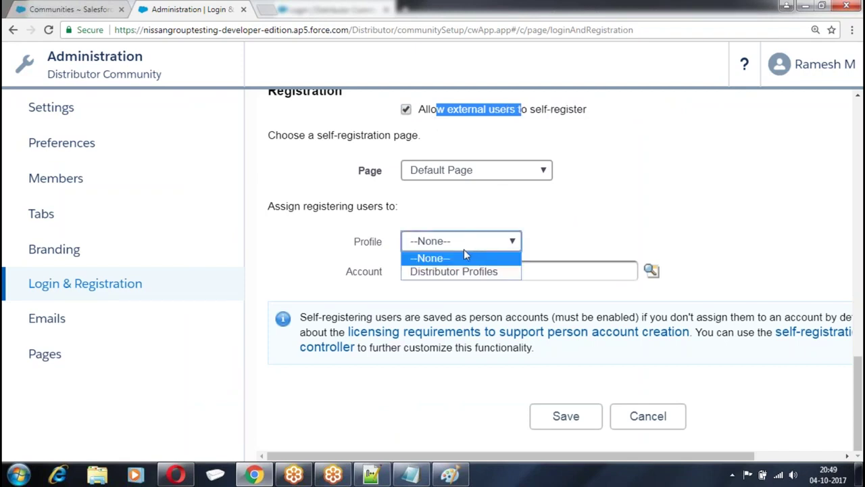
{"action": "left_click", "coordinate": [443, 271]}
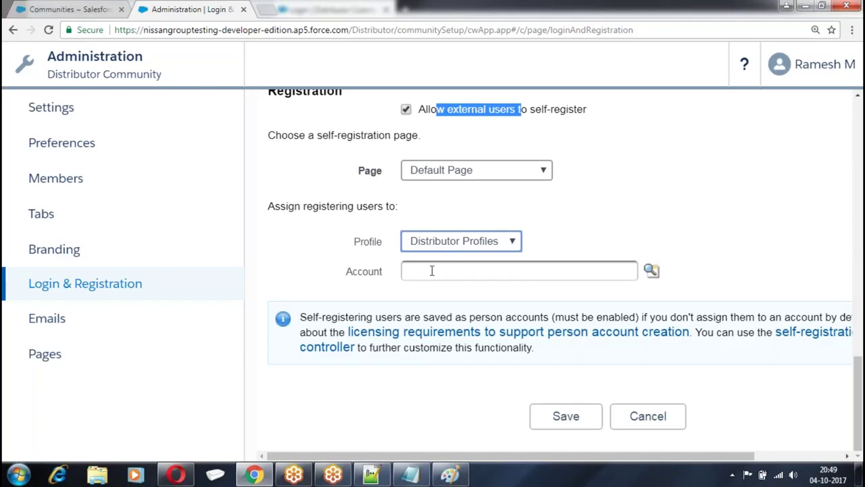
Look up GenePoint as the registering users' account and save the settings
{"action": "left_click", "coordinate": [651, 271]}
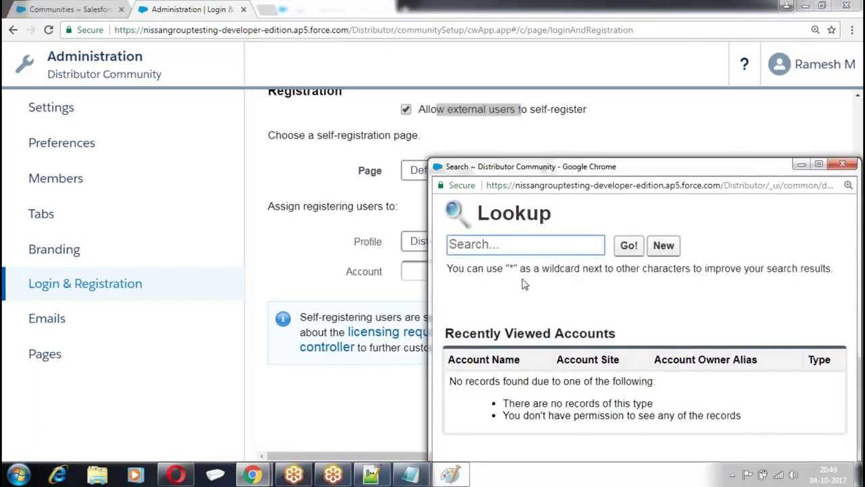
{"action": "type", "text": "ge"}
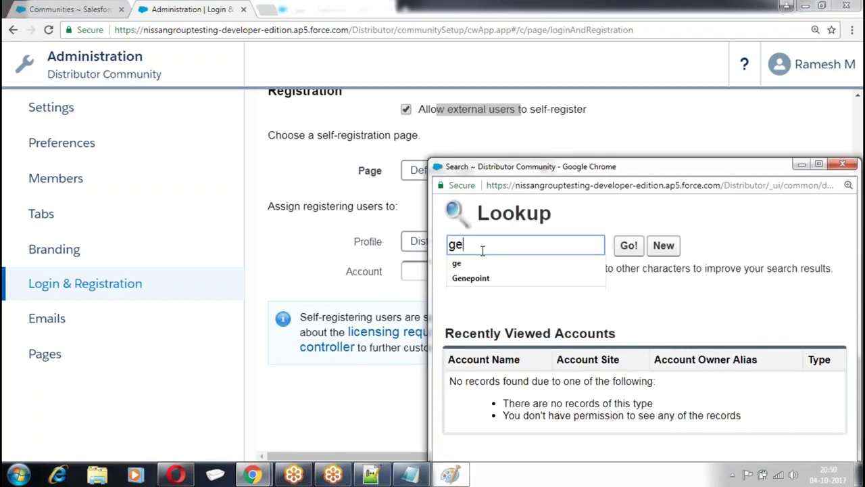
{"action": "left_click", "coordinate": [629, 247]}
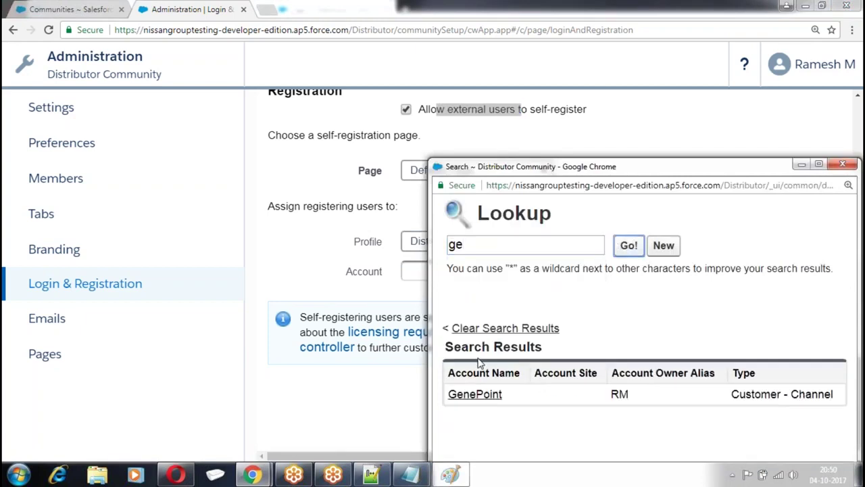
{"action": "left_click", "coordinate": [466, 391]}
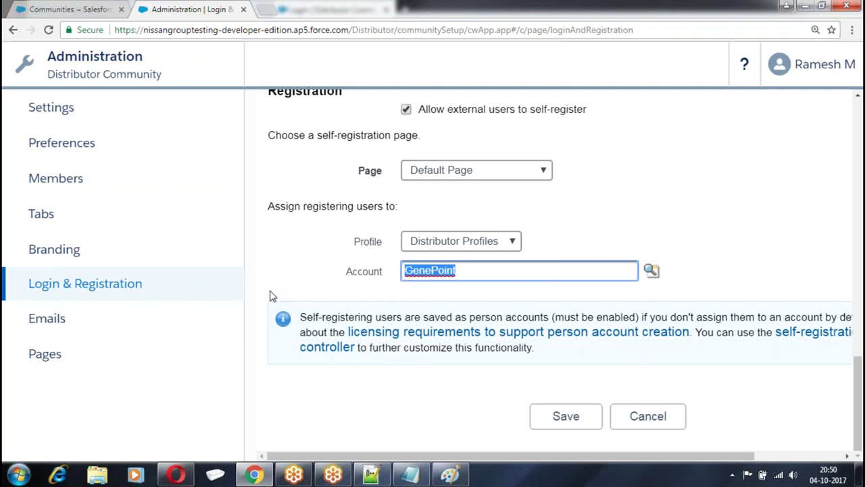
{"action": "left_click", "coordinate": [566, 415]}
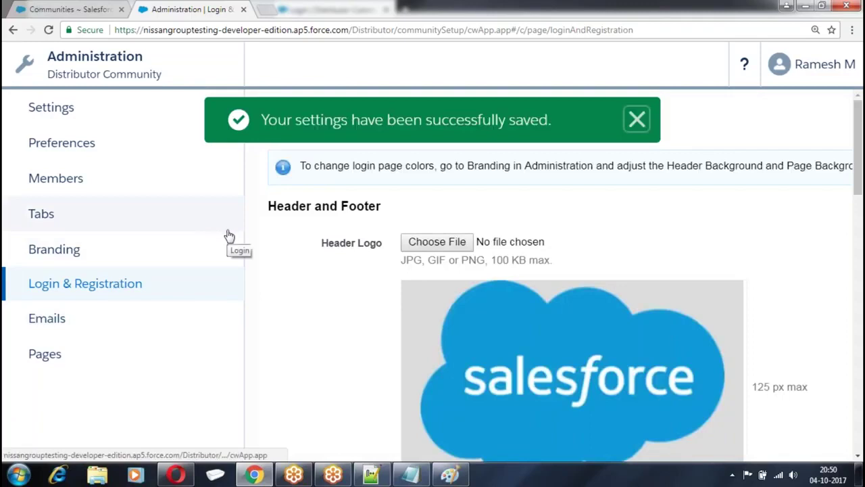
{"action": "left_click", "coordinate": [176, 474]}
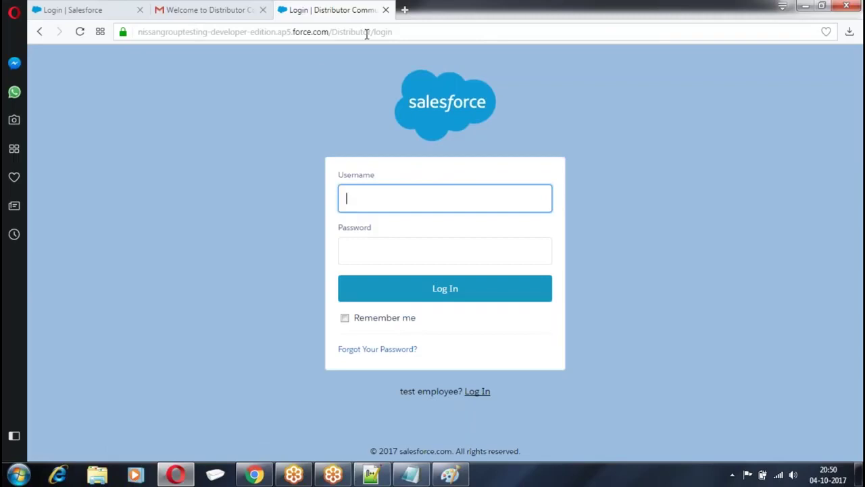
Reload the community login page, open Sign Up, and enter the new user's first and last name
{"action": "left_click", "coordinate": [398, 32]}
{"action": "key", "text": "Return"}
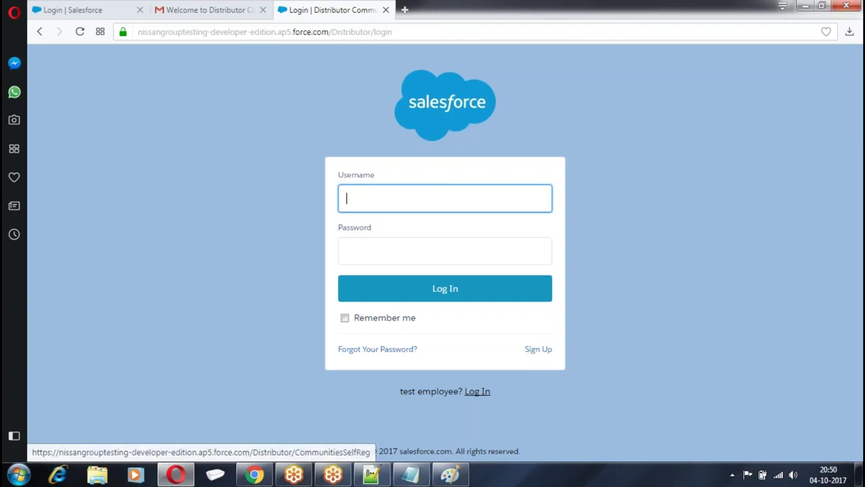
{"action": "left_click", "coordinate": [530, 352]}
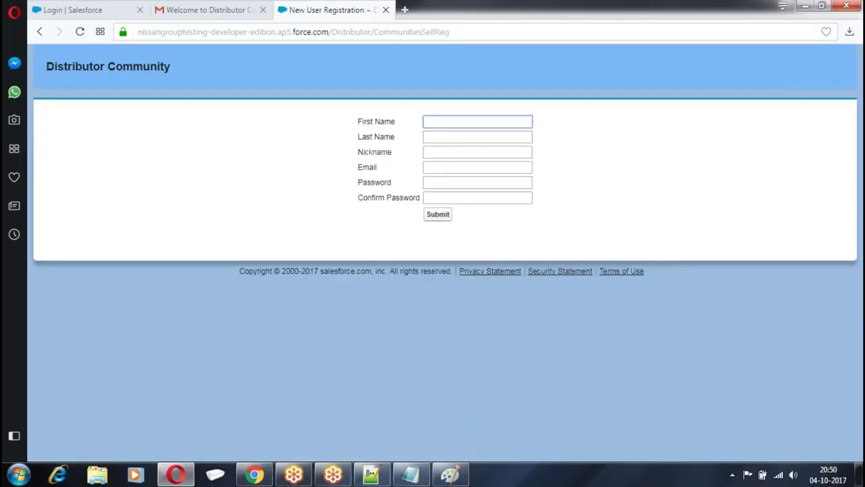
{"action": "type", "text": "S"}
{"action": "key", "text": "BackSpace"}
{"action": "key", "text": "Tab"}
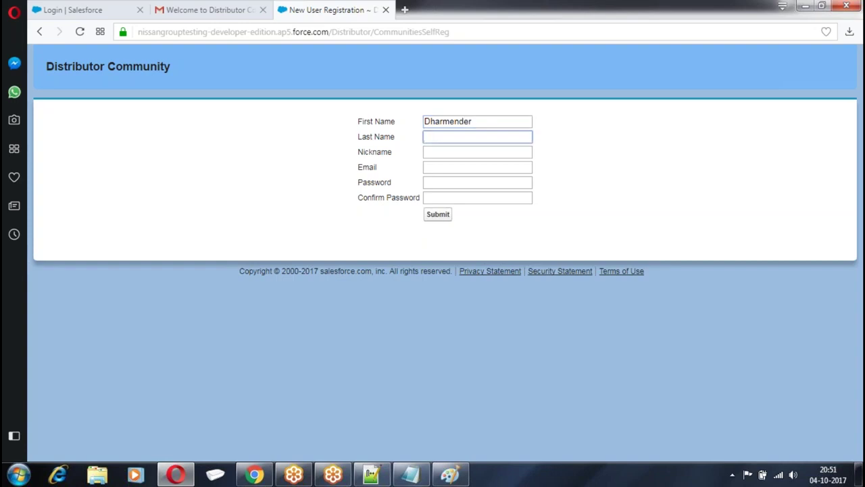
Fill in the nickname, e-mail address, and the same password in both password fields
{"action": "left_click", "coordinate": [450, 150]}
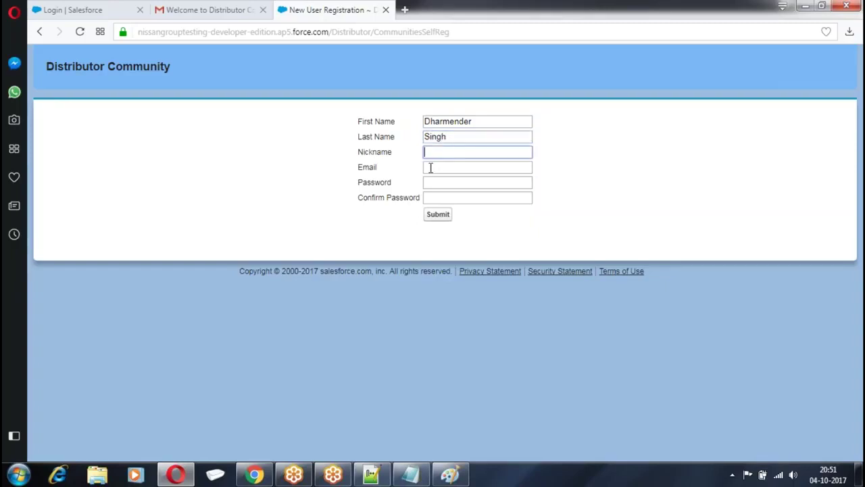
{"action": "type", "text": "ds"}
{"action": "left_click", "coordinate": [452, 167]}
{"action": "left_click", "coordinate": [443, 180]}
{"action": "left_click", "coordinate": [440, 179]}
{"action": "type", "text": "123456789012"}
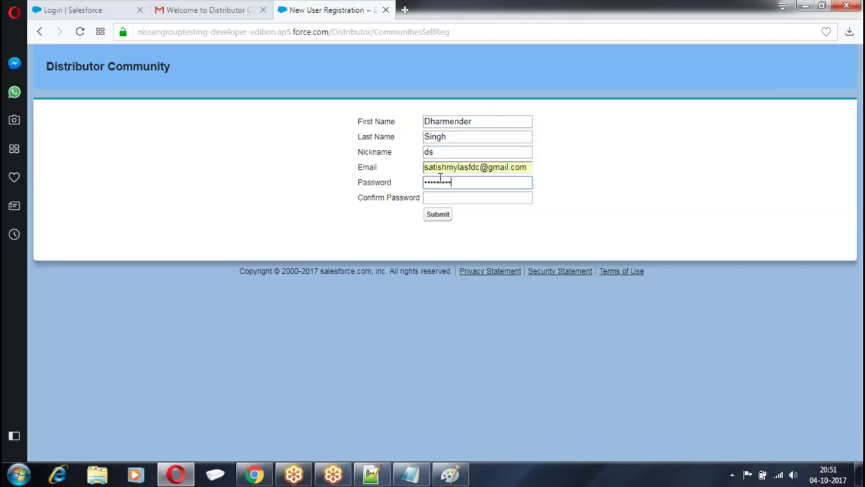
{"action": "type", "text": "3"}
{"action": "left_click", "coordinate": [442, 197]}
{"action": "type", "text": "123456"}
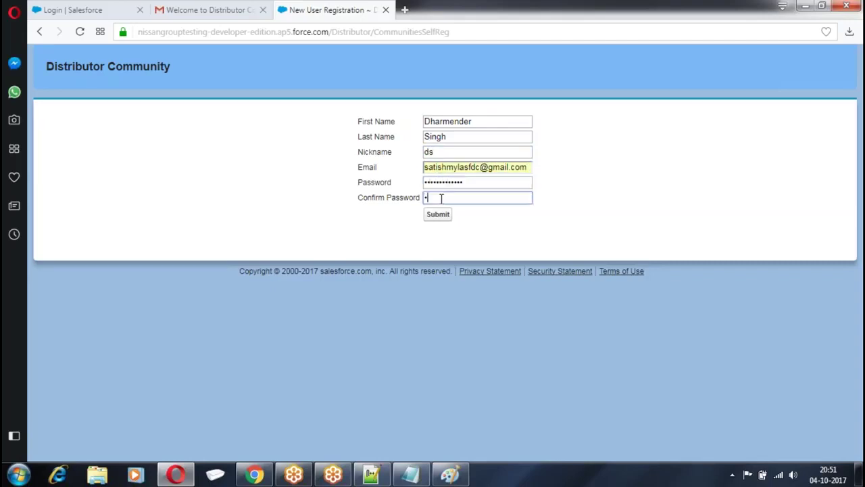
{"action": "type", "text": "7890123"}
Submit the registration form so the new user lands on the community Chatter feed
{"action": "left_click", "coordinate": [438, 215]}
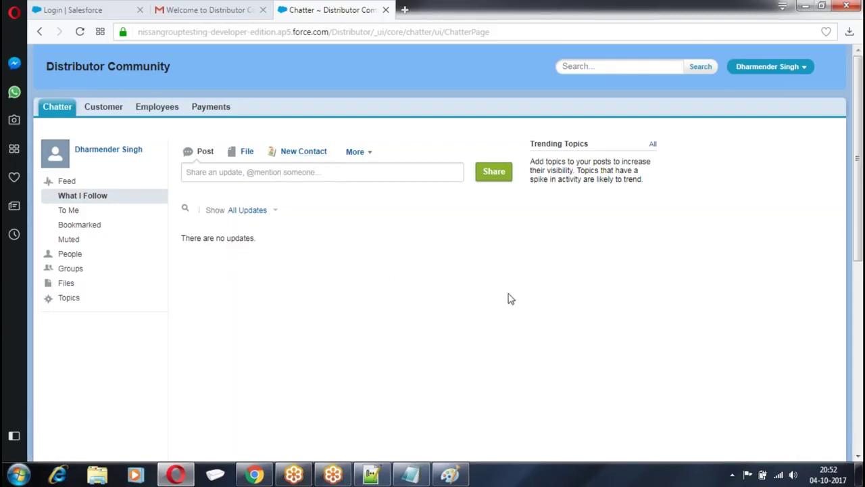
Log the new user out of the portal and log the administrator out of the community
{"action": "left_click", "coordinate": [778, 67]}
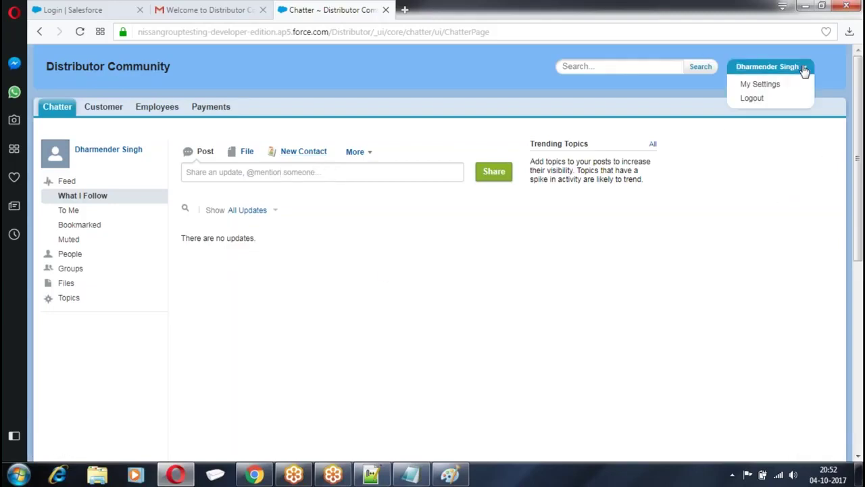
{"action": "left_click", "coordinate": [747, 99]}
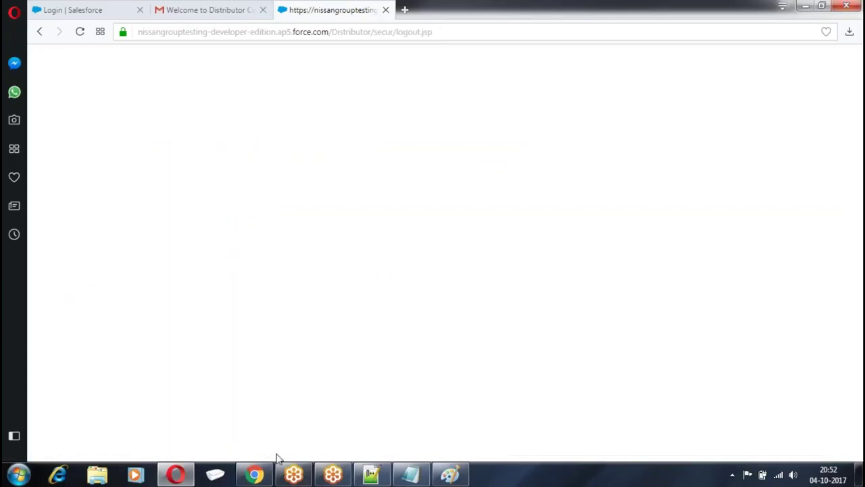
{"action": "left_click", "coordinate": [254, 474]}
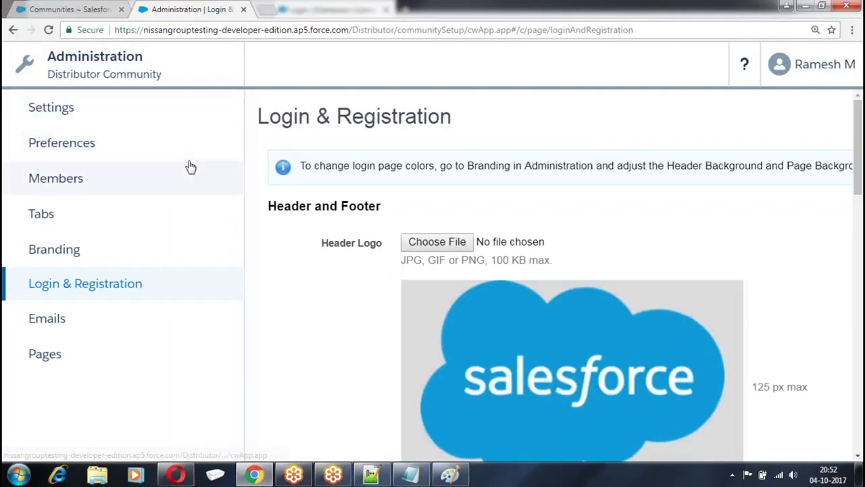
{"action": "left_click", "coordinate": [838, 71]}
{"action": "left_click", "coordinate": [798, 155]}
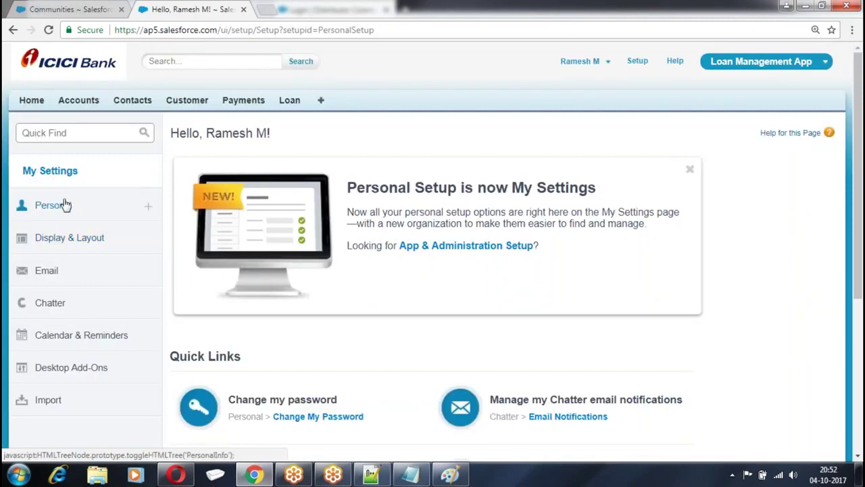
In Setup's Users list, deactivate the first Distributor Profiles user and save
{"action": "left_click", "coordinate": [637, 61]}
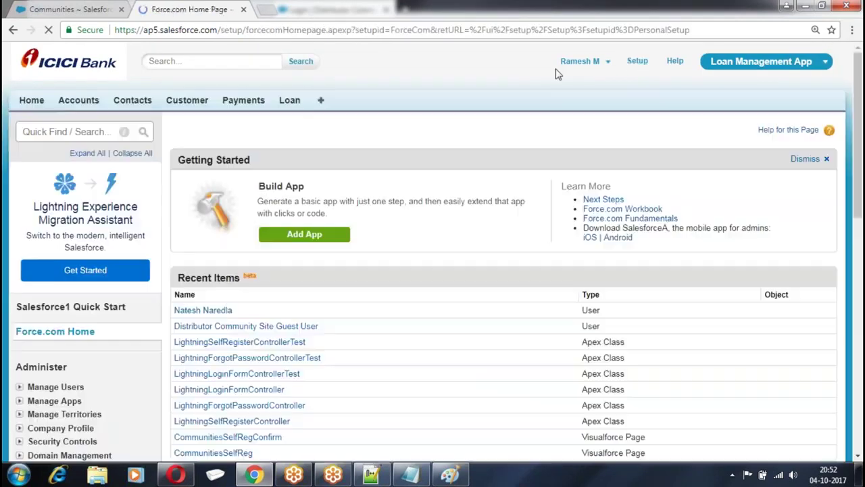
{"action": "scroll", "coordinate": [61, 135], "scroll_direction": "down", "scroll_amount": 4}
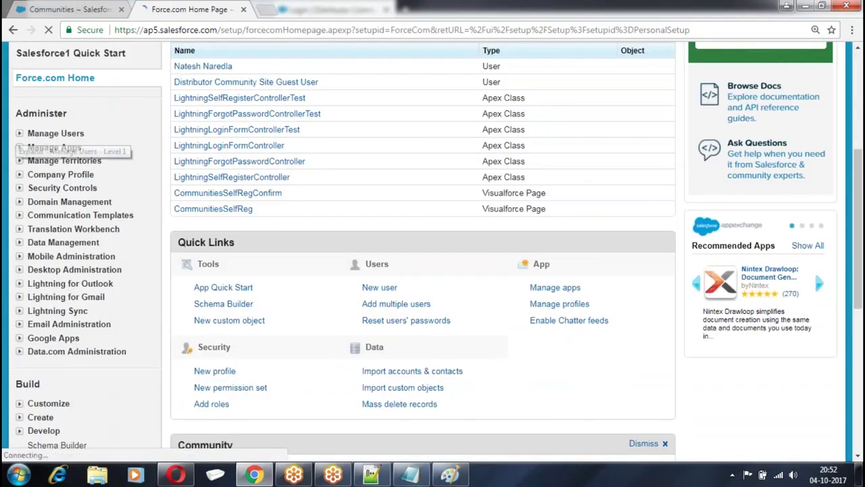
{"action": "left_click", "coordinate": [55, 133]}
{"action": "left_click", "coordinate": [52, 148]}
{"action": "scroll", "coordinate": [238, 169], "scroll_direction": "down", "scroll_amount": 2}
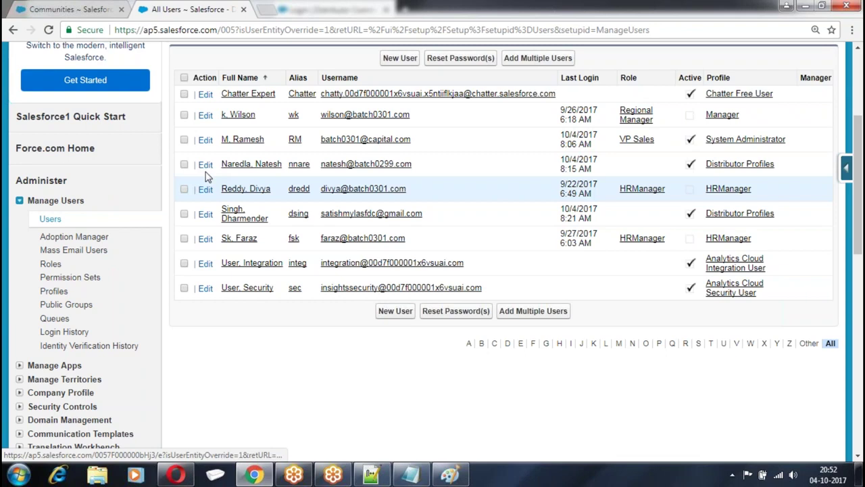
{"action": "left_click", "coordinate": [206, 164]}
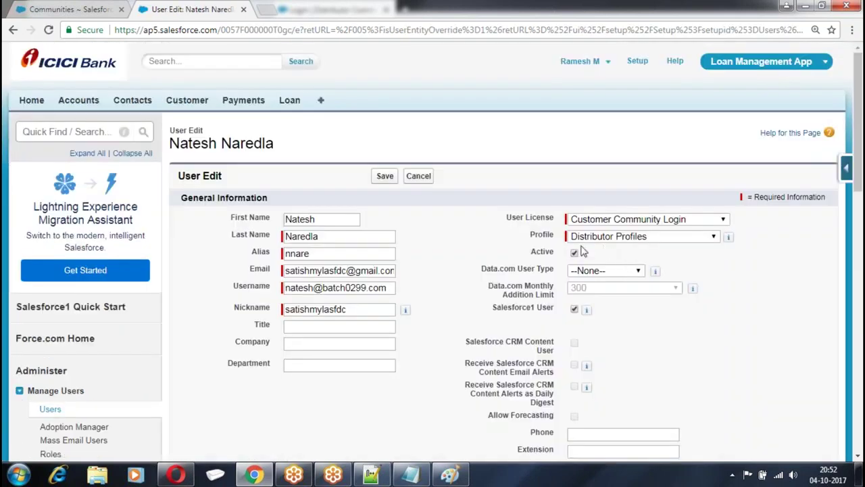
{"action": "left_click", "coordinate": [573, 252]}
{"action": "left_click", "coordinate": [515, 130]}
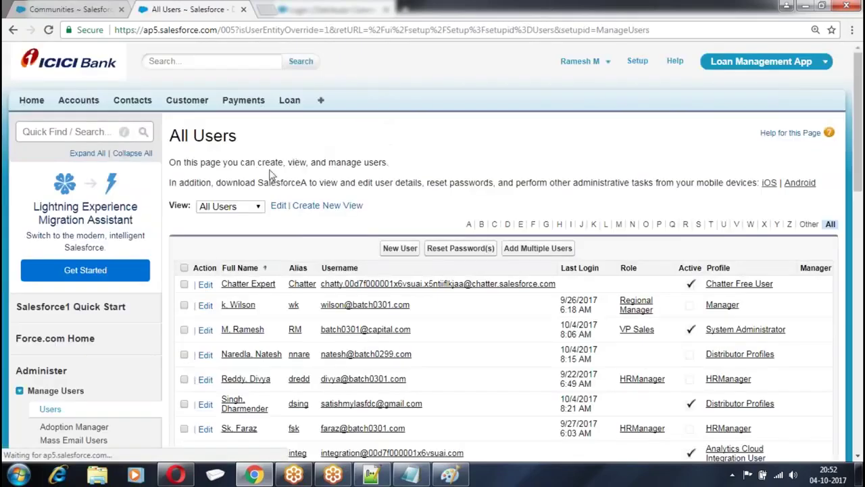
Deactivate and save the second Distributor Profiles user, then return to Communities
{"action": "scroll", "coordinate": [270, 166], "scroll_direction": "down", "scroll_amount": 3}
{"action": "left_click", "coordinate": [205, 277]}
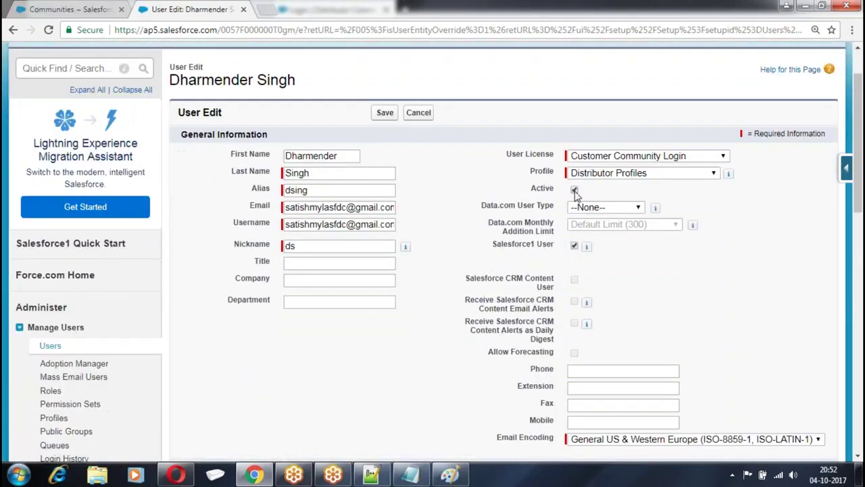
{"action": "left_click", "coordinate": [573, 189]}
{"action": "left_click", "coordinate": [537, 128]}
{"action": "left_click", "coordinate": [384, 115]}
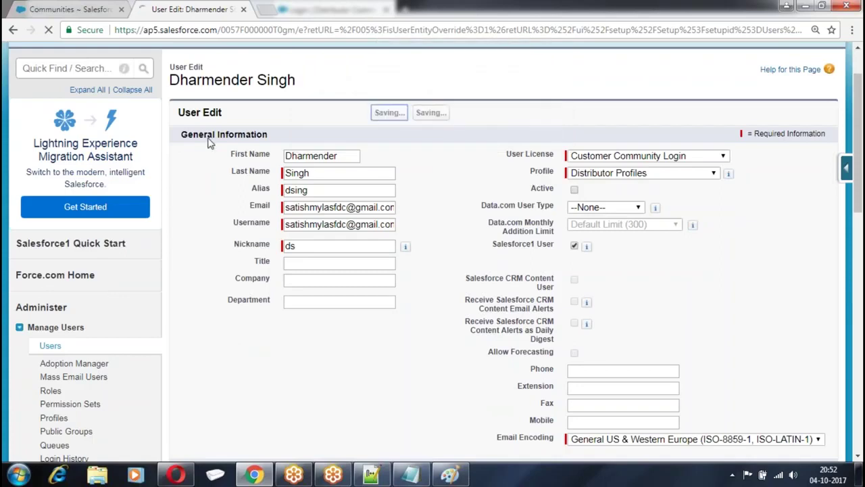
{"action": "left_click", "coordinate": [71, 10]}
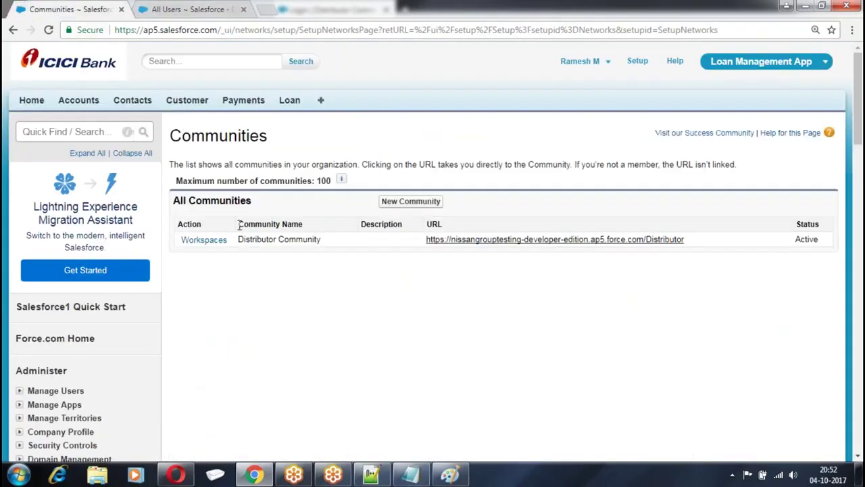
Open Distributor Community's workspaces and its Administration tile
{"action": "left_click", "coordinate": [203, 240]}
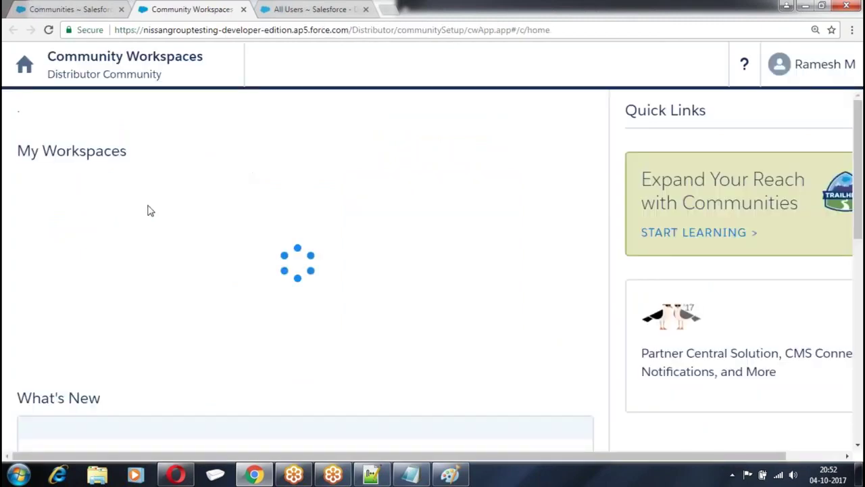
{"action": "scroll", "coordinate": [108, 318], "scroll_direction": "down", "scroll_amount": 3}
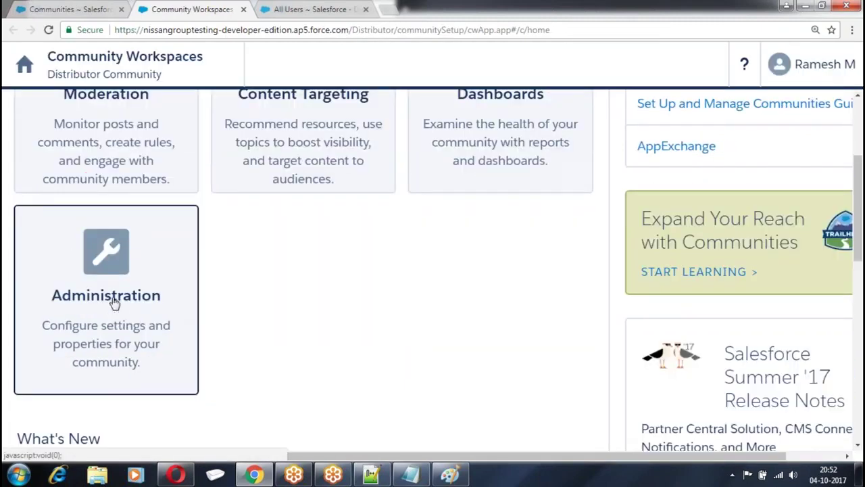
{"action": "left_click", "coordinate": [113, 303]}
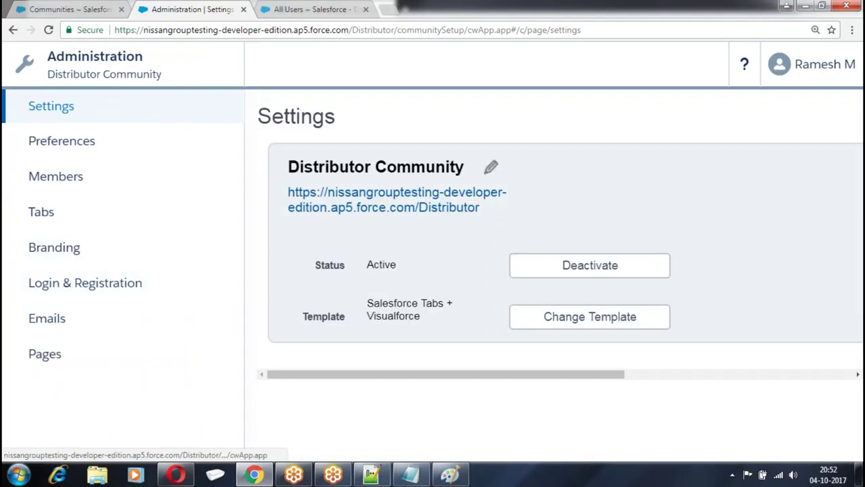
Deactivate Distributor Community and confirm so its status becomes Inactive
{"action": "left_click", "coordinate": [586, 267]}
{"action": "left_click", "coordinate": [489, 97]}
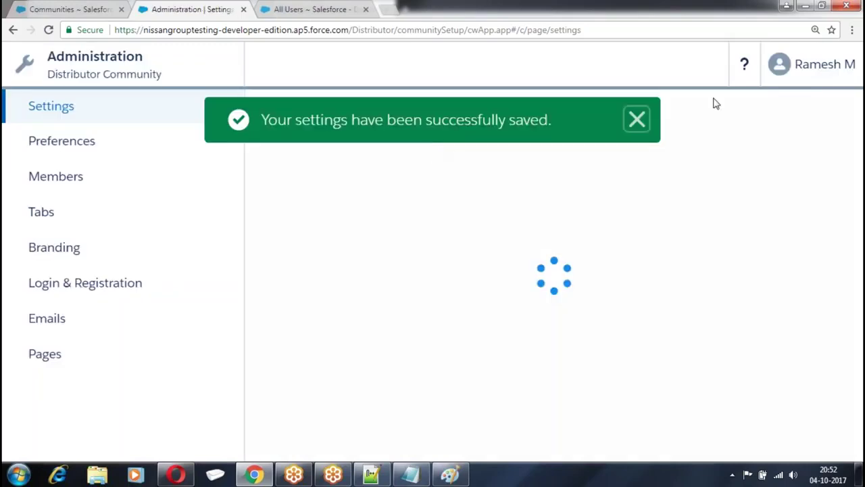
{"action": "left_click", "coordinate": [836, 66]}
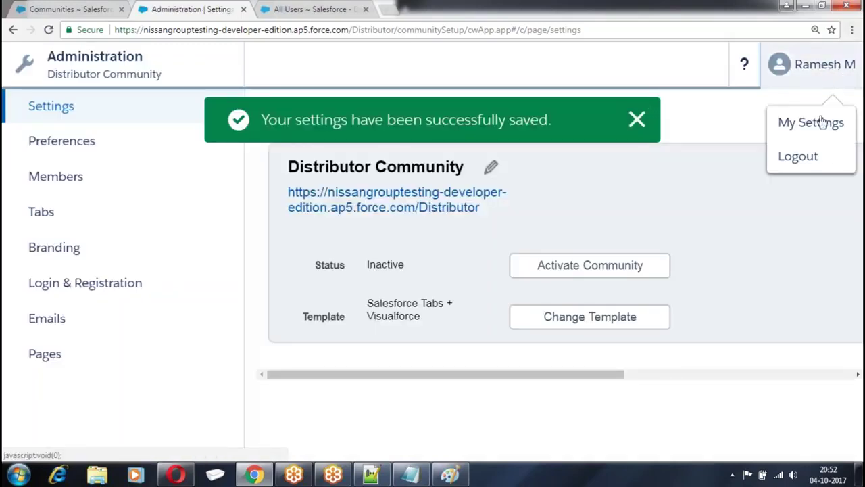
From My Settings go to Setup's All Communities list and start a New Community
{"action": "left_click", "coordinate": [826, 122]}
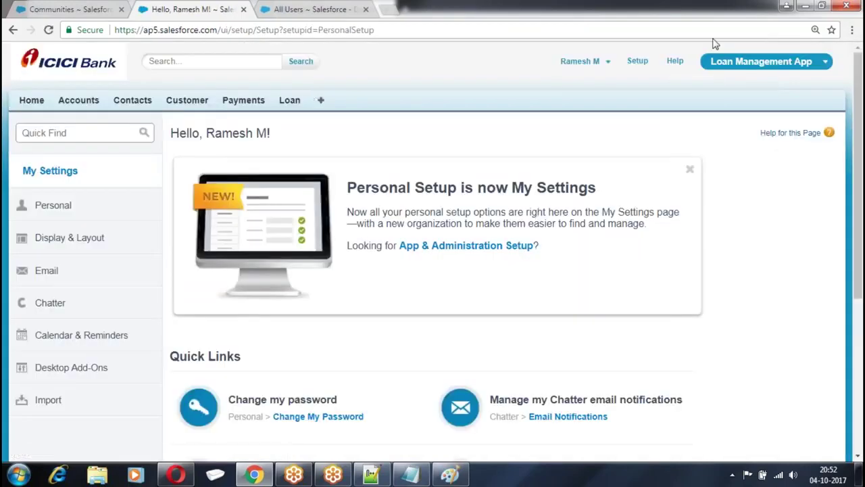
{"action": "left_click", "coordinate": [637, 61]}
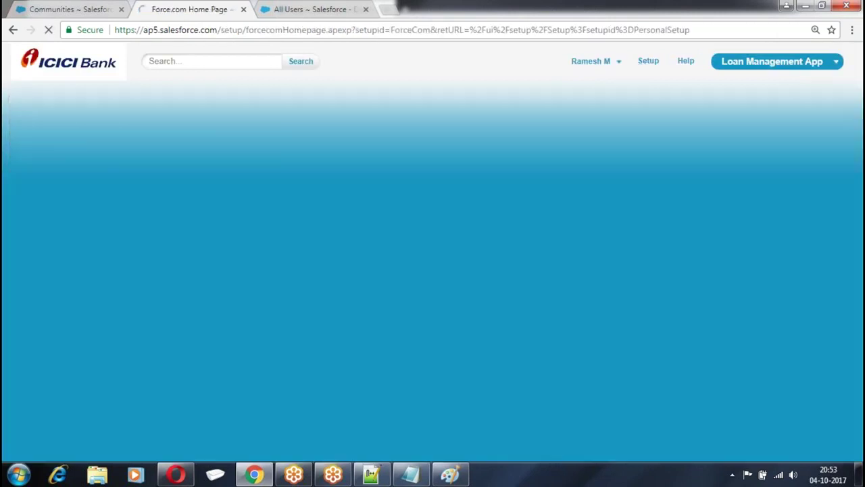
{"action": "scroll", "coordinate": [154, 138], "scroll_direction": "down", "scroll_amount": 1}
{"action": "scroll", "coordinate": [155, 138], "scroll_direction": "down", "scroll_amount": 6}
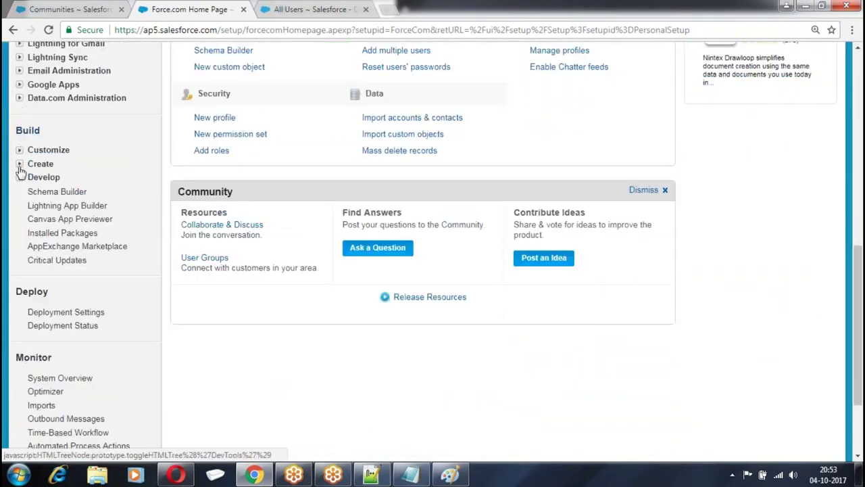
{"action": "left_click", "coordinate": [20, 150]}
{"action": "scroll", "coordinate": [120, 131], "scroll_direction": "down", "scroll_amount": 4}
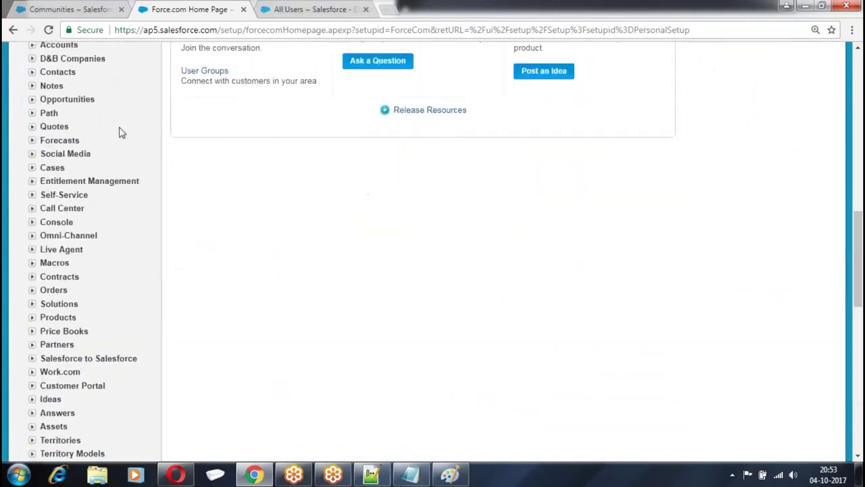
{"action": "scroll", "coordinate": [115, 142], "scroll_direction": "down", "scroll_amount": 5}
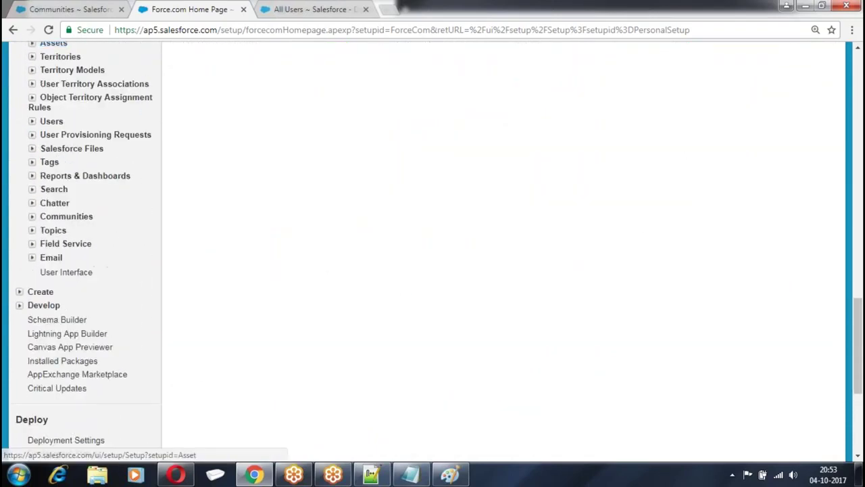
{"action": "left_click", "coordinate": [33, 221]}
{"action": "scroll", "coordinate": [102, 136], "scroll_direction": "down", "scroll_amount": 2}
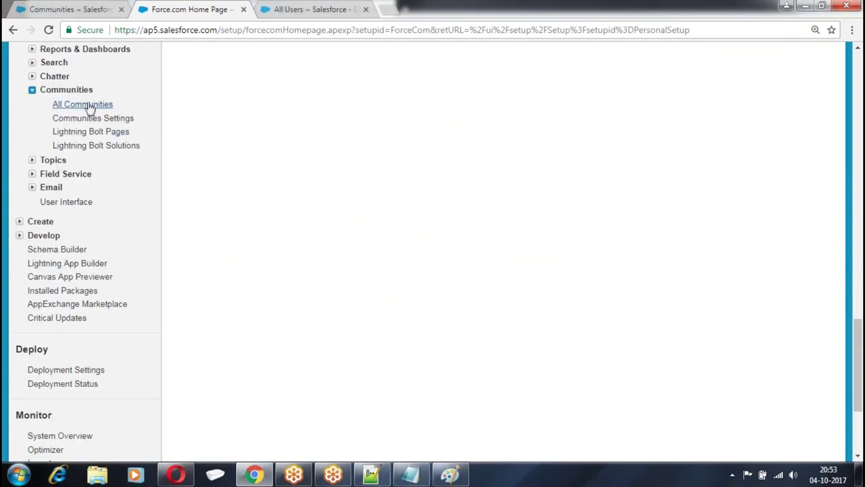
{"action": "left_click", "coordinate": [88, 107]}
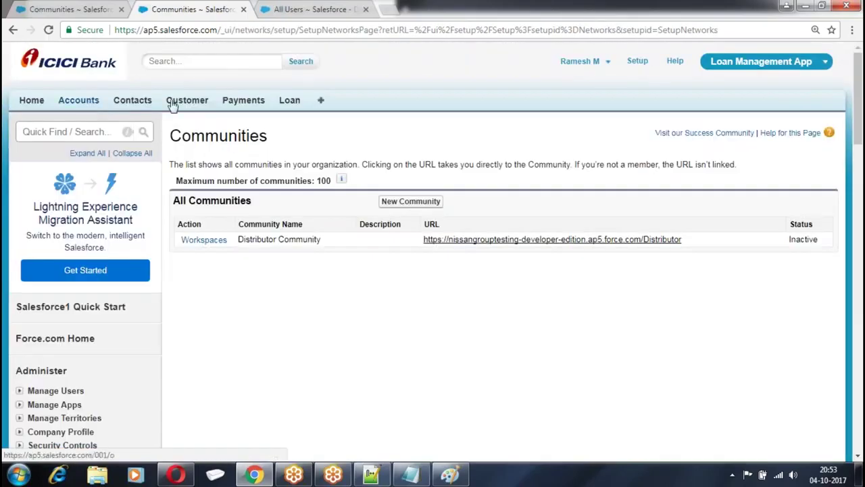
{"action": "left_click", "coordinate": [410, 201]}
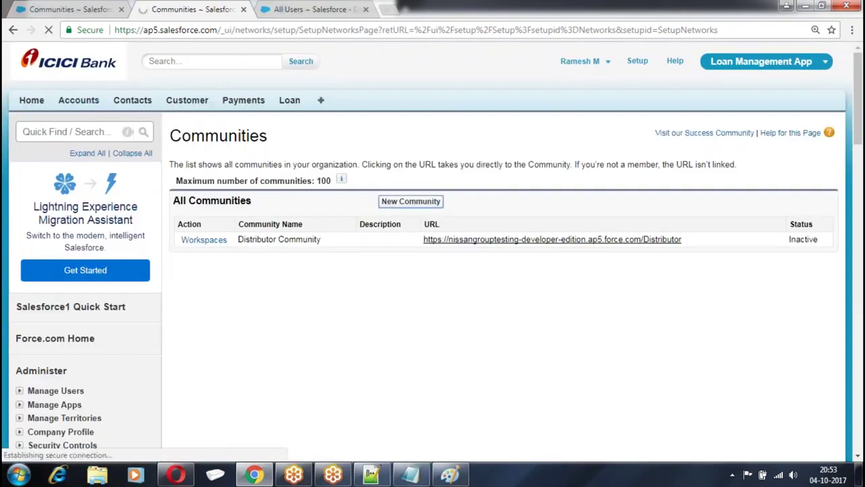
Create CustomerPortal from the Salesforce Tabs + Visualforce template with URL suffix customer
{"action": "left_click", "coordinate": [711, 316]}
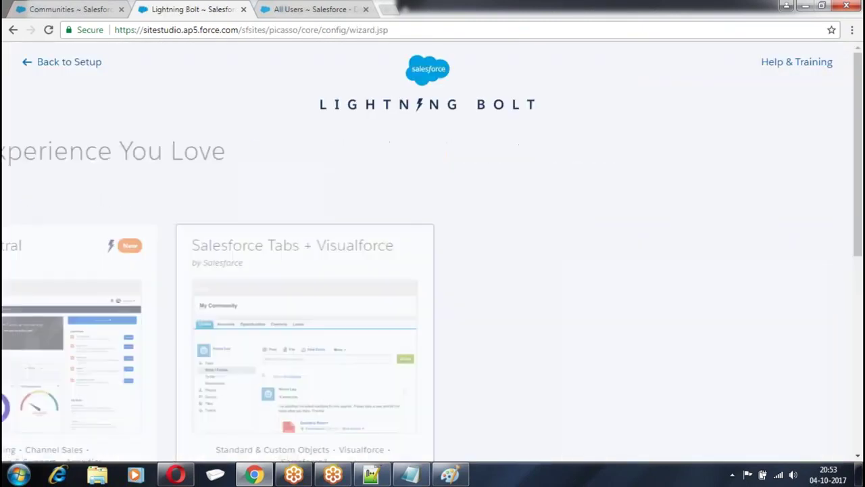
{"action": "left_click", "coordinate": [591, 264]}
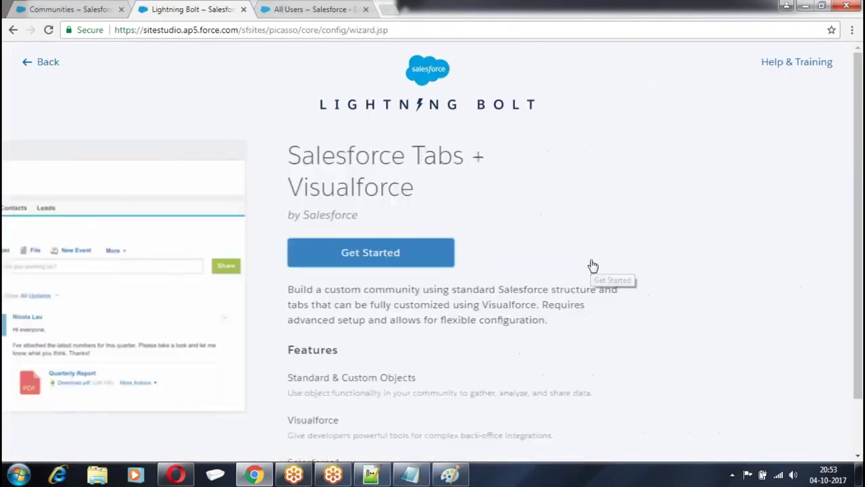
{"action": "left_click", "coordinate": [489, 242]}
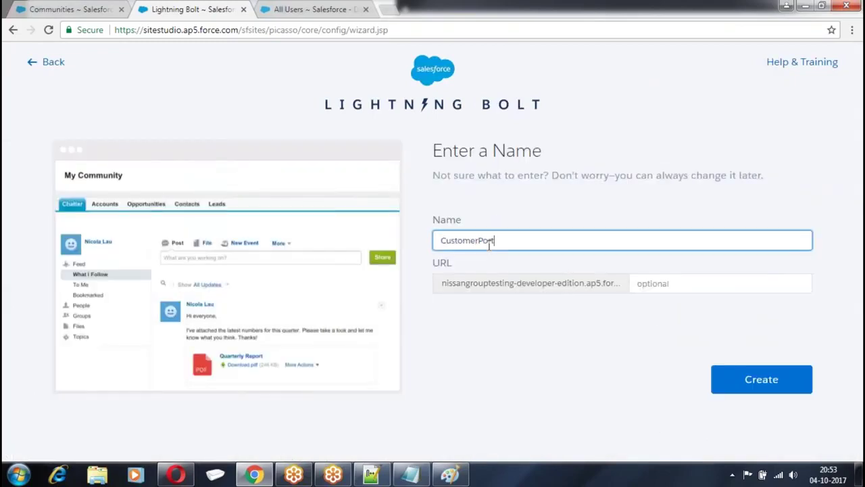
{"action": "left_click", "coordinate": [685, 282]}
{"action": "type", "text": "customer"}
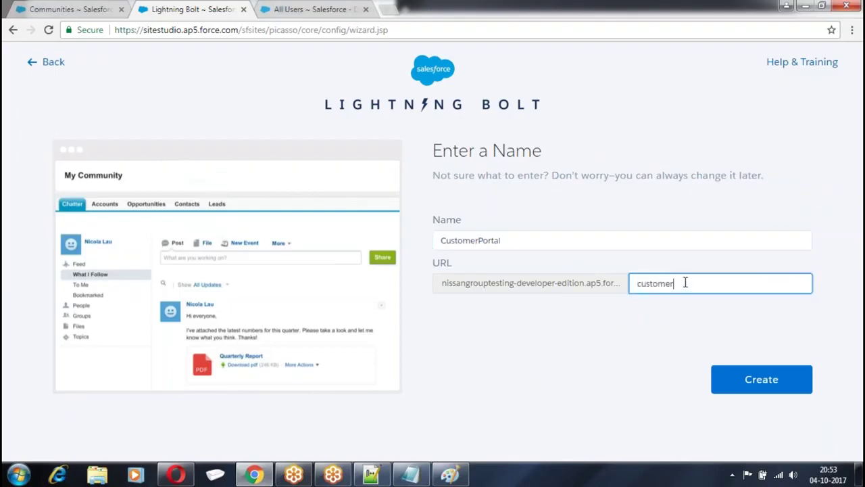
{"action": "left_click", "coordinate": [774, 383]}
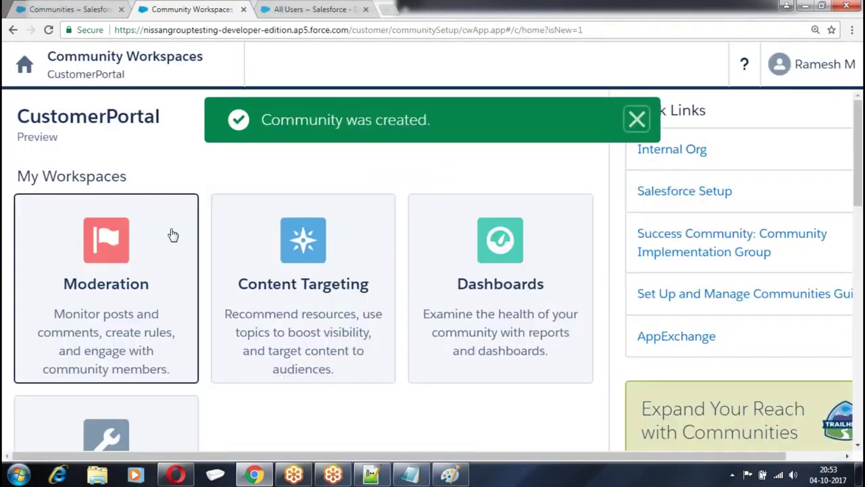
Open the new community's administration at its Members settings
{"action": "scroll", "coordinate": [172, 234], "scroll_direction": "down", "scroll_amount": 2}
{"action": "scroll", "coordinate": [173, 234], "scroll_direction": "down", "scroll_amount": 2}
{"action": "left_click", "coordinate": [83, 261]}
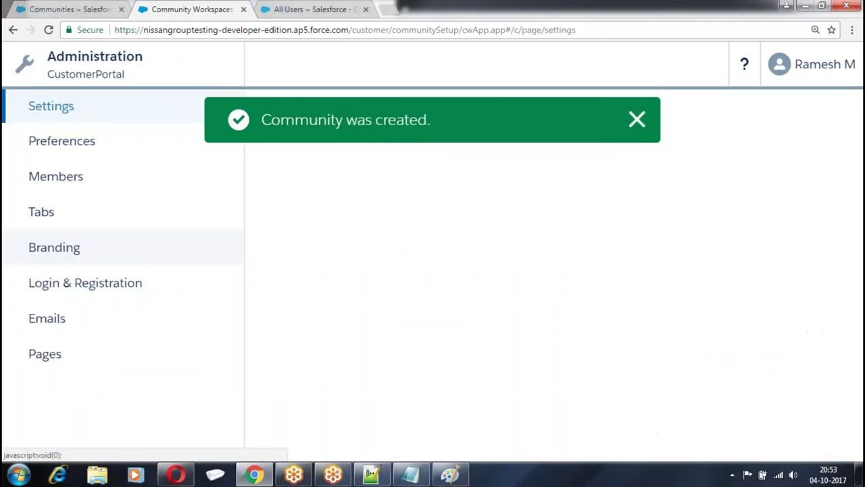
{"action": "left_click", "coordinate": [70, 186]}
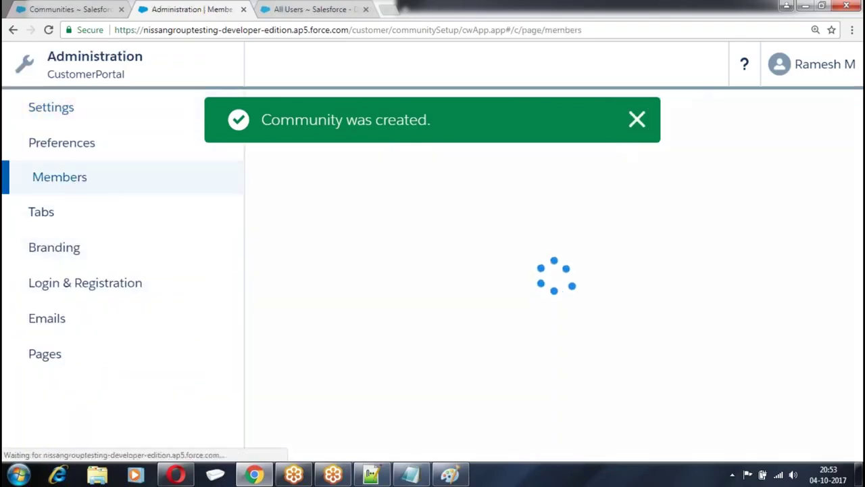
List all profile types, add Distributor Profiles to Selected Profiles and save
{"action": "scroll", "coordinate": [345, 108], "scroll_direction": "down", "scroll_amount": 2}
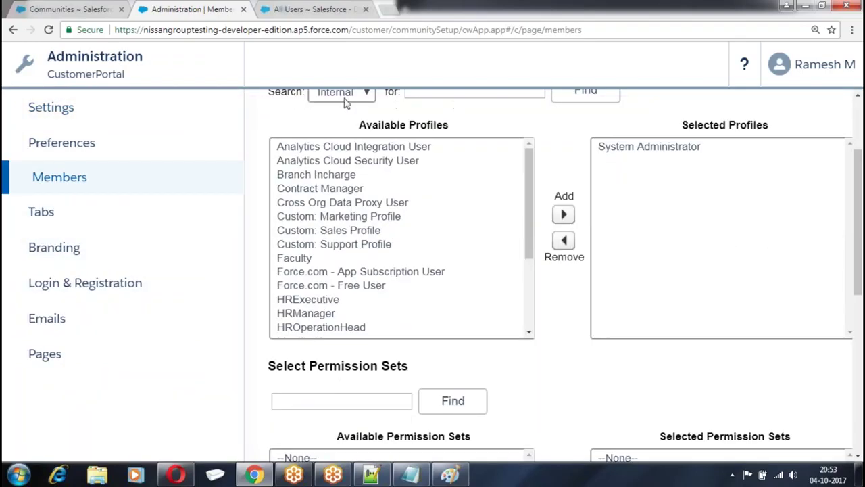
{"action": "left_click", "coordinate": [345, 100]}
{"action": "left_click", "coordinate": [330, 116]}
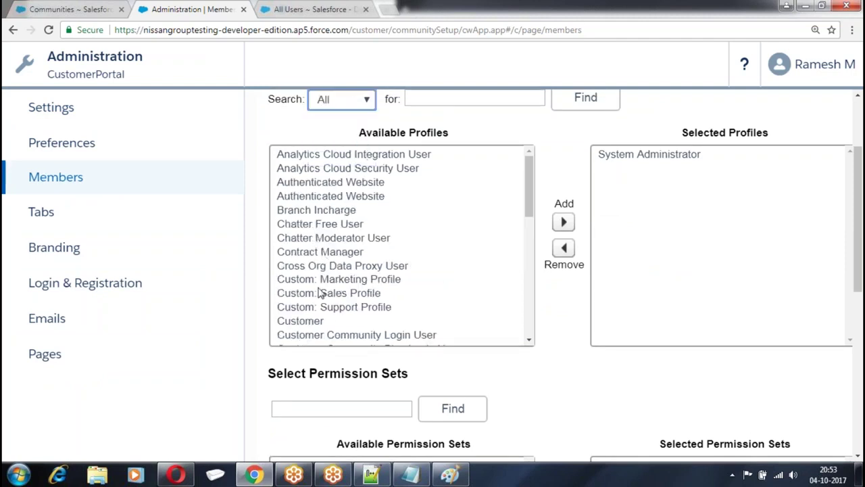
{"action": "scroll", "coordinate": [322, 294], "scroll_direction": "down", "scroll_amount": 5}
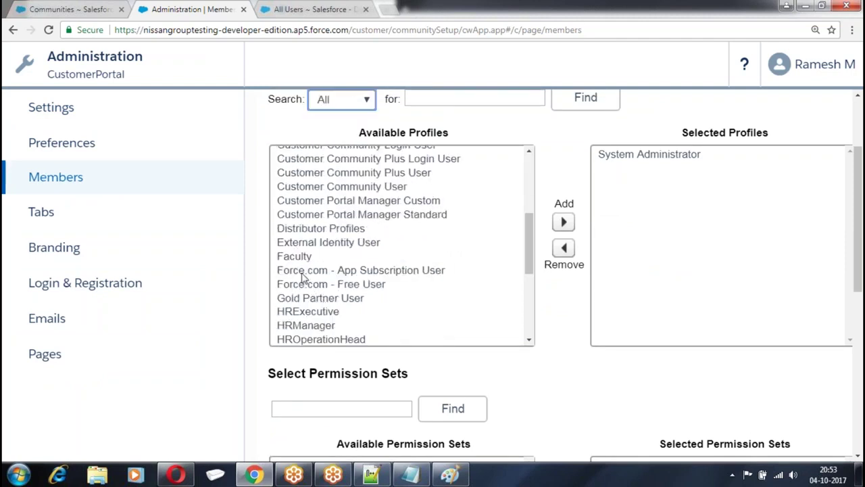
{"action": "left_click", "coordinate": [322, 230]}
{"action": "left_click", "coordinate": [564, 222]}
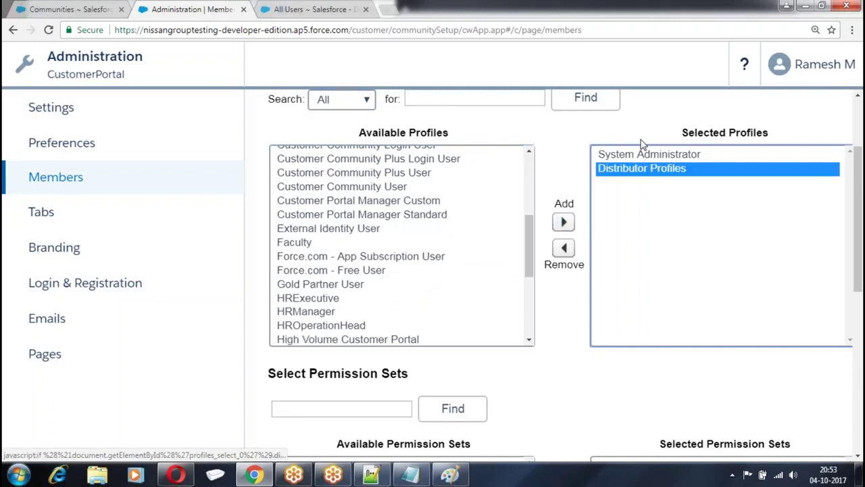
{"action": "scroll", "coordinate": [631, 225], "scroll_direction": "down", "scroll_amount": 6}
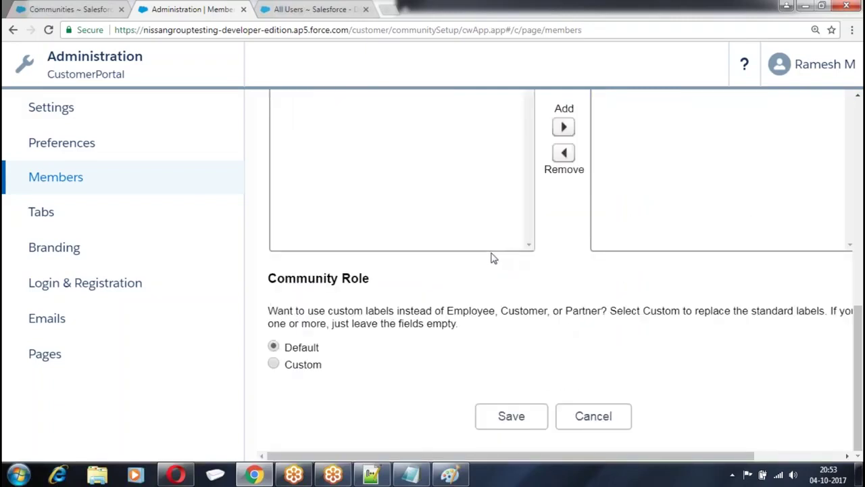
{"action": "left_click", "coordinate": [510, 415]}
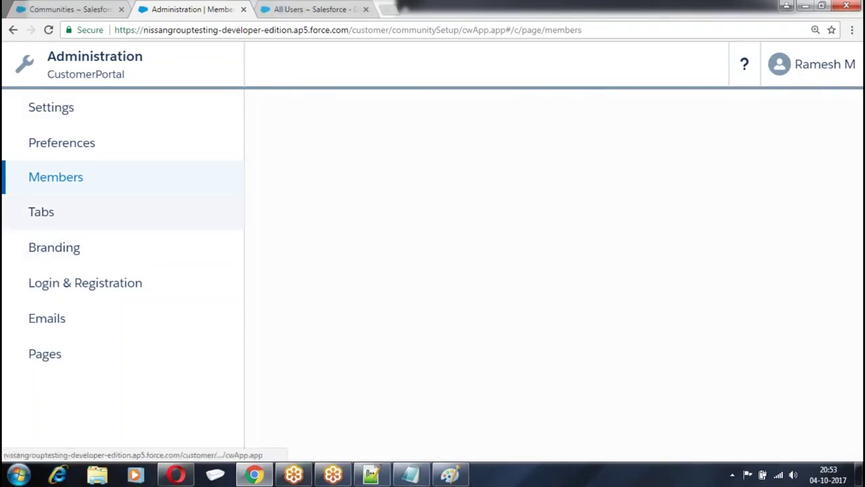
{"action": "left_click", "coordinate": [52, 213]}
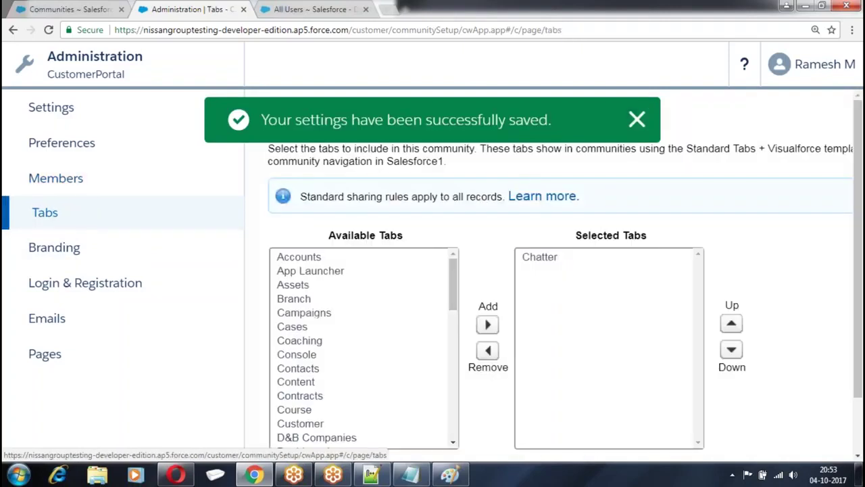
Add the Accounts, Branch and Course tabs to the Selected Tabs and save
{"action": "scroll", "coordinate": [488, 242], "scroll_direction": "down", "scroll_amount": 1}
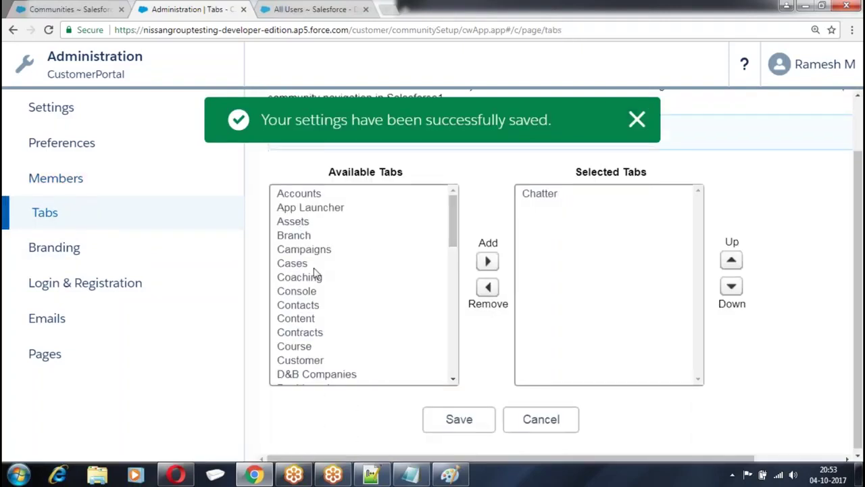
{"action": "left_click", "coordinate": [301, 195]}
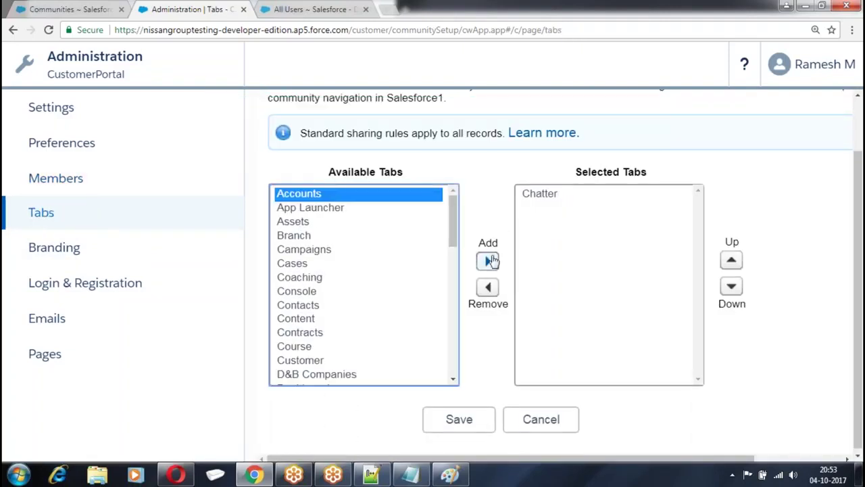
{"action": "left_click", "coordinate": [488, 261]}
{"action": "left_click", "coordinate": [297, 222]}
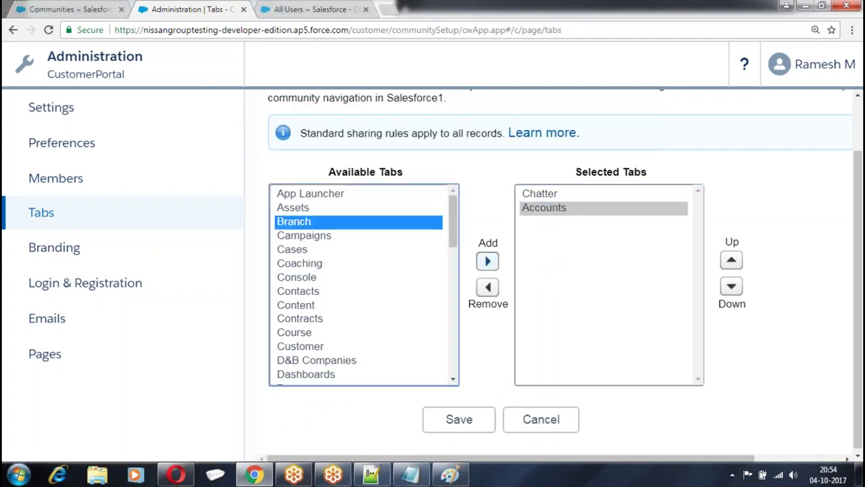
{"action": "left_click", "coordinate": [487, 260]}
{"action": "left_click", "coordinate": [319, 317]}
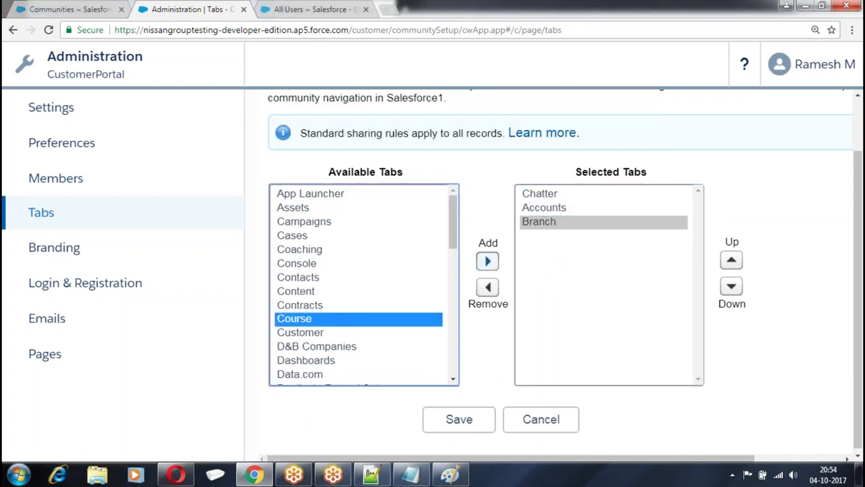
{"action": "left_click", "coordinate": [487, 261]}
{"action": "scroll", "coordinate": [425, 257], "scroll_direction": "down", "scroll_amount": 4}
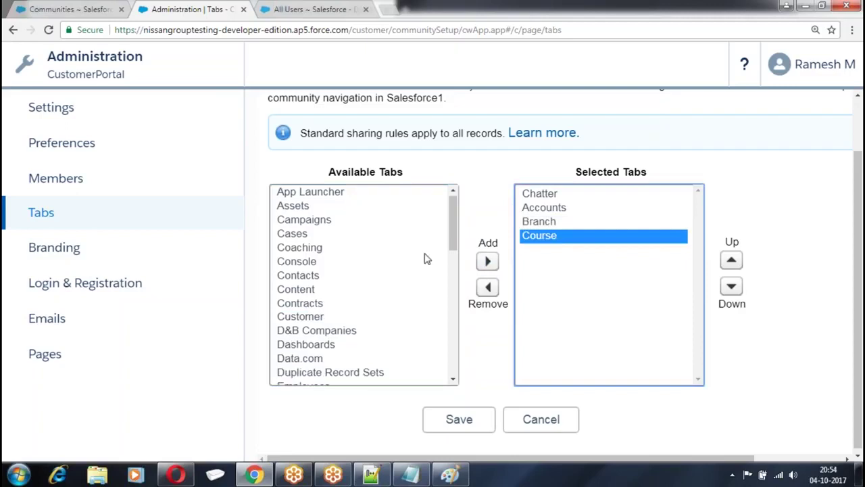
{"action": "left_click", "coordinate": [452, 424]}
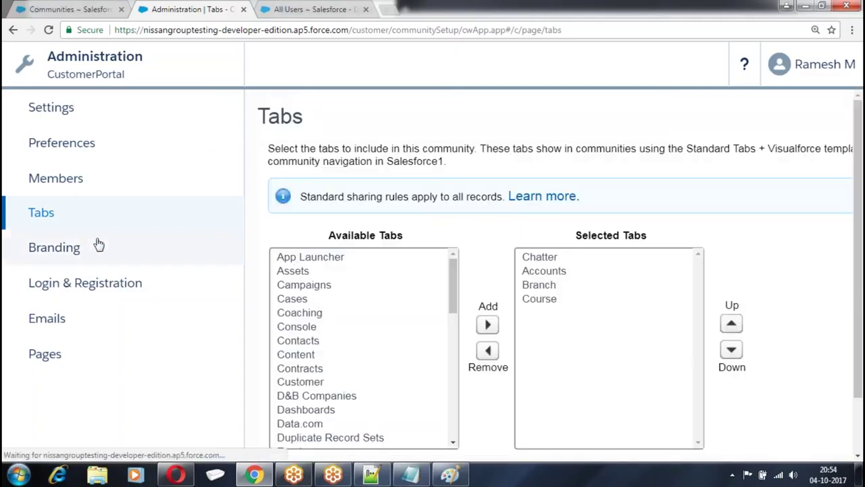
{"action": "left_click", "coordinate": [64, 248]}
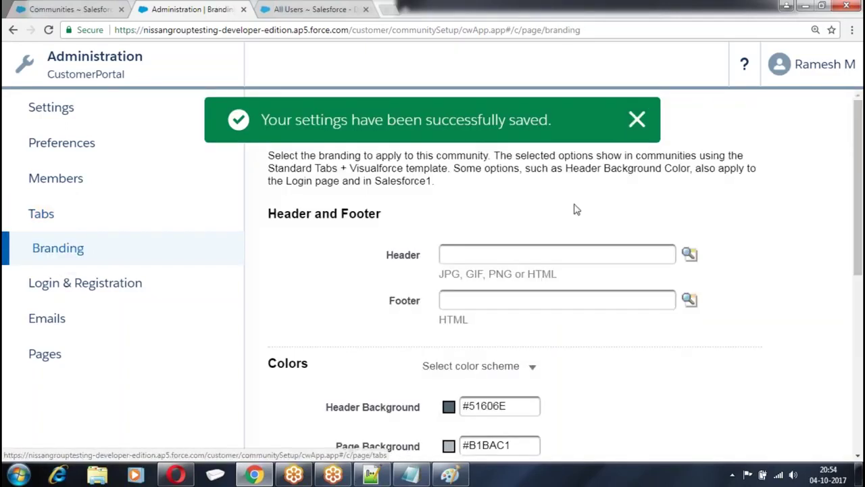
Change the Page Background colour to light green #ADDEAD and save the branding
{"action": "scroll", "coordinate": [578, 215], "scroll_direction": "down", "scroll_amount": 2}
{"action": "left_click", "coordinate": [446, 316]}
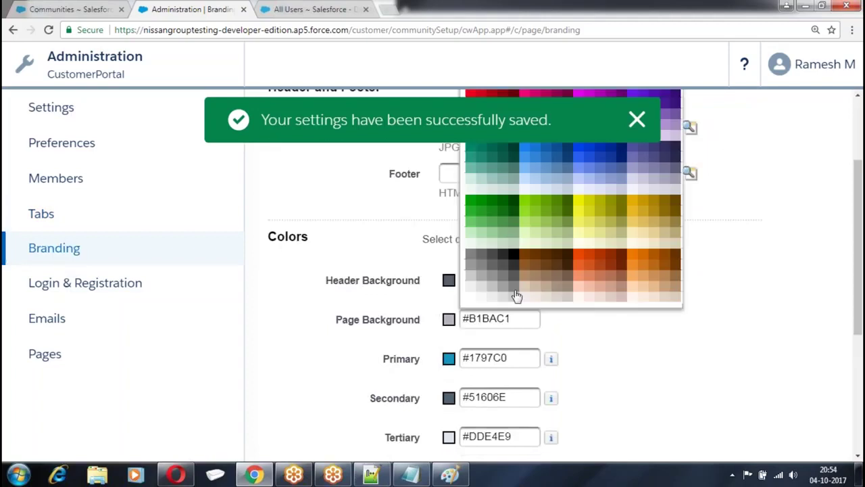
{"action": "left_click", "coordinate": [483, 234]}
{"action": "scroll", "coordinate": [342, 277], "scroll_direction": "down", "scroll_amount": 3}
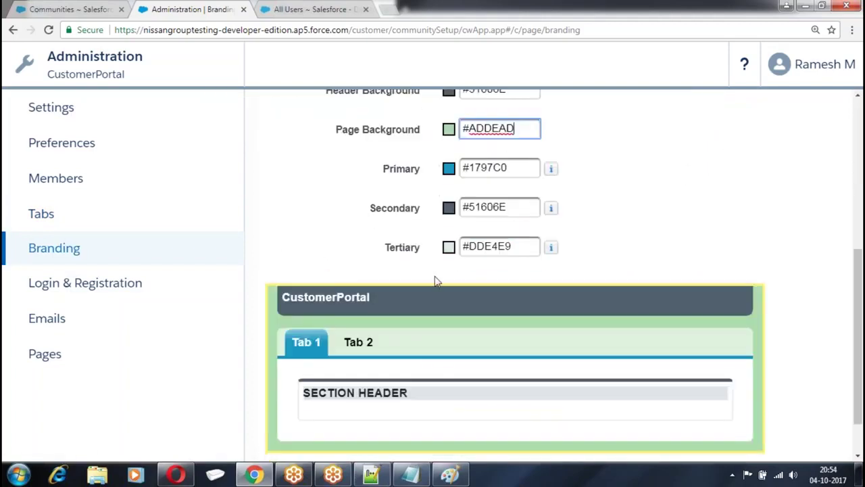
{"action": "scroll", "coordinate": [436, 281], "scroll_direction": "down", "scroll_amount": 1}
{"action": "left_click", "coordinate": [473, 426]}
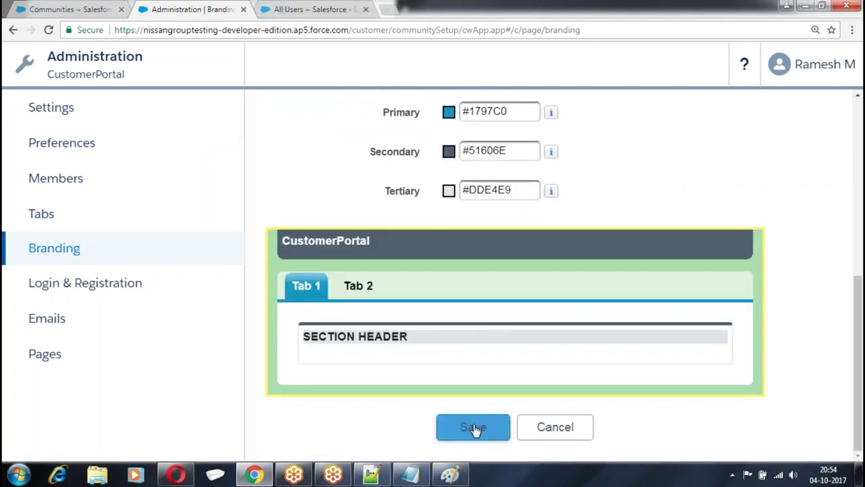
{"action": "left_click", "coordinate": [118, 285]}
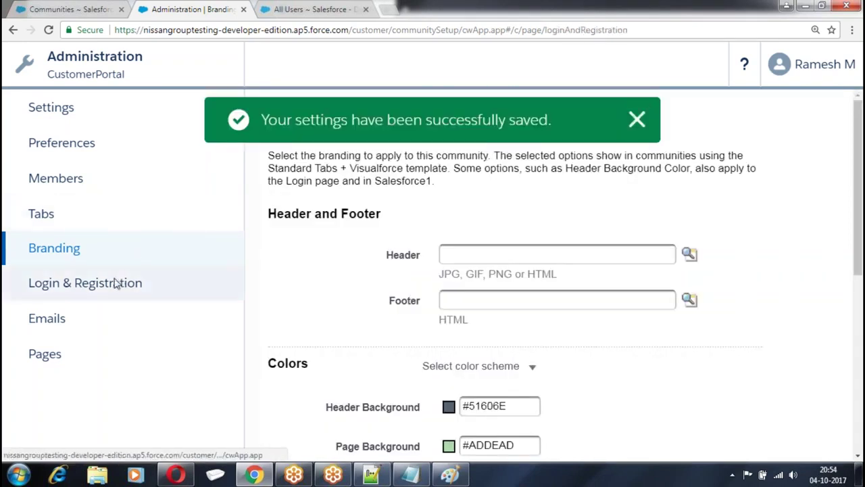
Allow external users to self-register and assign them the Distributor Profiles profile
{"action": "scroll", "coordinate": [494, 222], "scroll_direction": "down", "scroll_amount": 3}
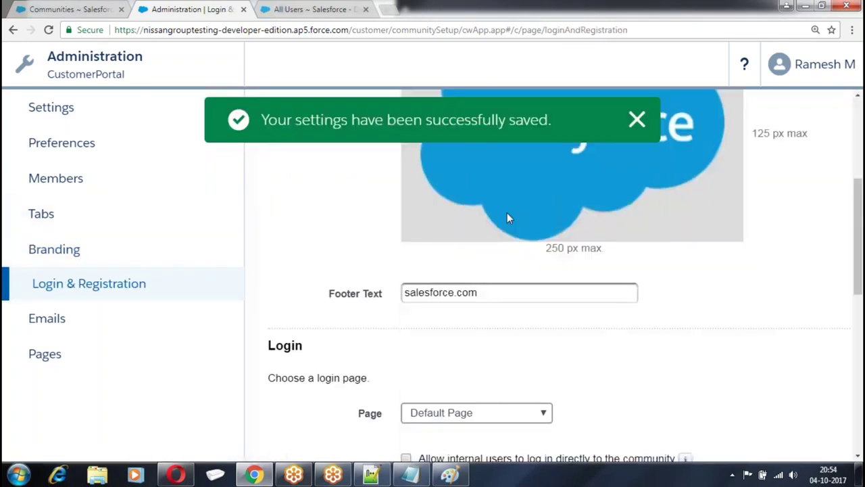
{"action": "scroll", "coordinate": [508, 220], "scroll_direction": "down", "scroll_amount": 5}
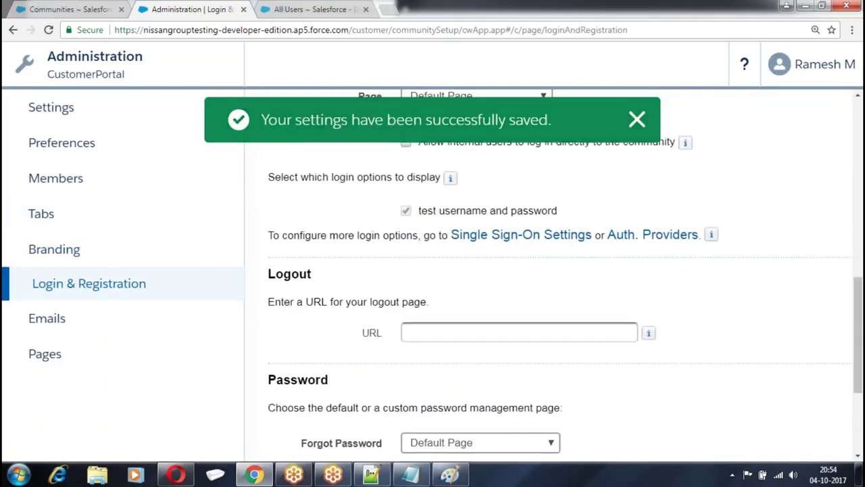
{"action": "scroll", "coordinate": [507, 225], "scroll_direction": "up", "scroll_amount": 1}
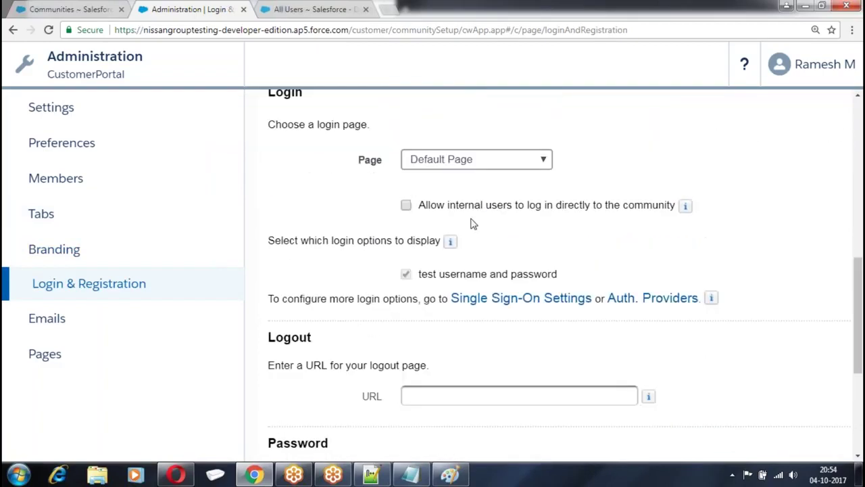
{"action": "left_click_drag", "start_coordinate": [421, 204], "coordinate": [636, 201]}
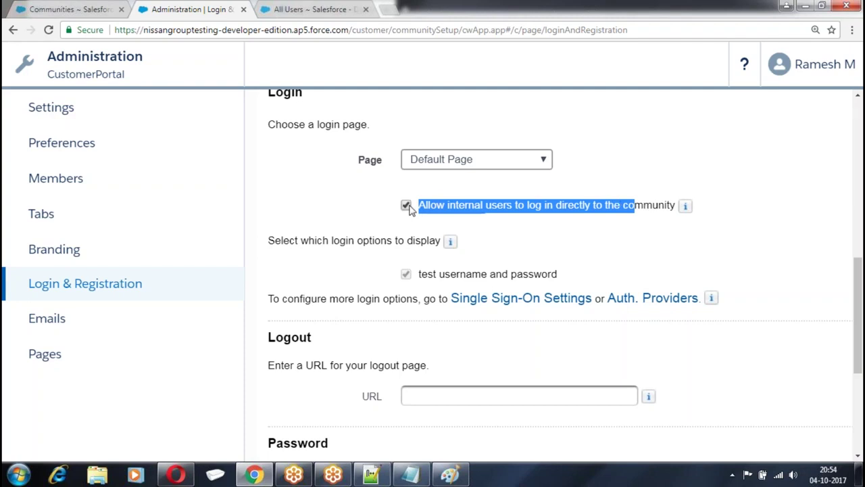
{"action": "scroll", "coordinate": [433, 167], "scroll_direction": "down", "scroll_amount": 2}
{"action": "left_click_drag", "start_coordinate": [418, 147], "coordinate": [559, 147]}
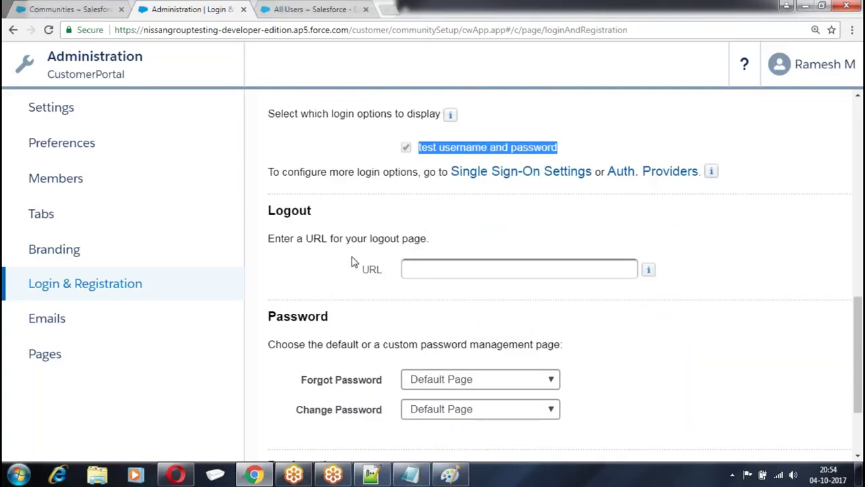
{"action": "scroll", "coordinate": [352, 262], "scroll_direction": "down", "scroll_amount": 2}
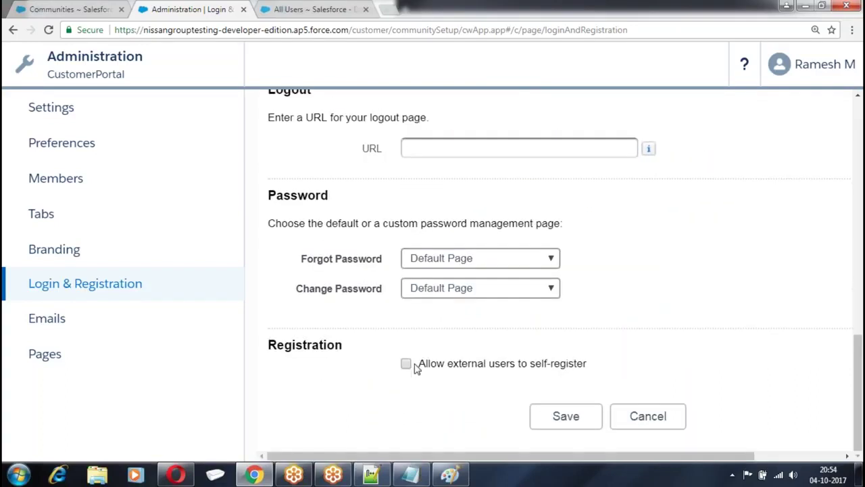
{"action": "left_click", "coordinate": [405, 364]}
{"action": "scroll", "coordinate": [496, 255], "scroll_direction": "down", "scroll_amount": 4}
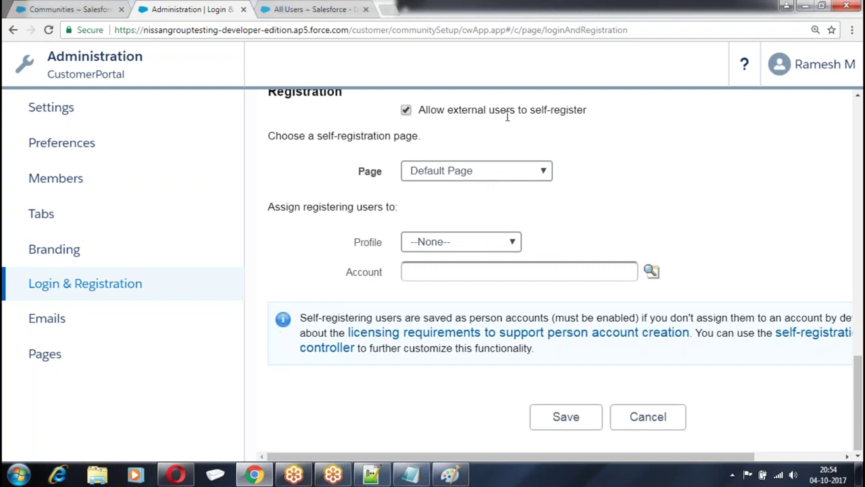
{"action": "left_click", "coordinate": [465, 243]}
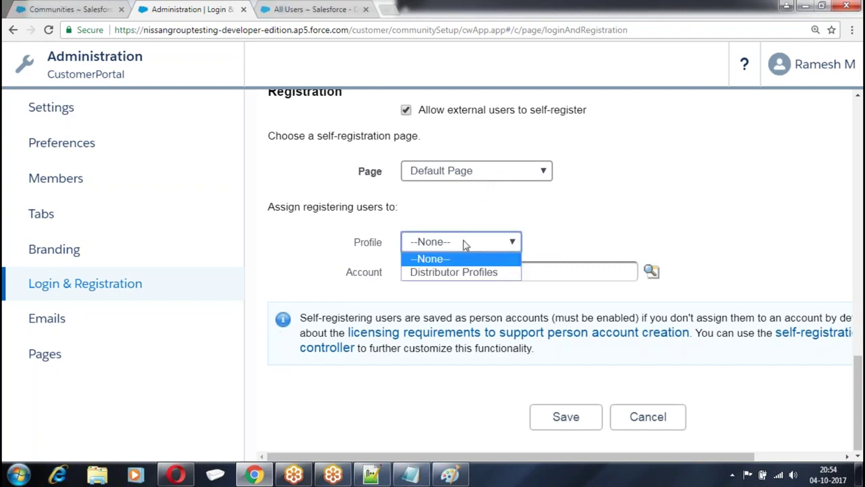
{"action": "left_click", "coordinate": [446, 272]}
Search for and set GenePoint as the registering users' account, then save
{"action": "left_click", "coordinate": [651, 271]}
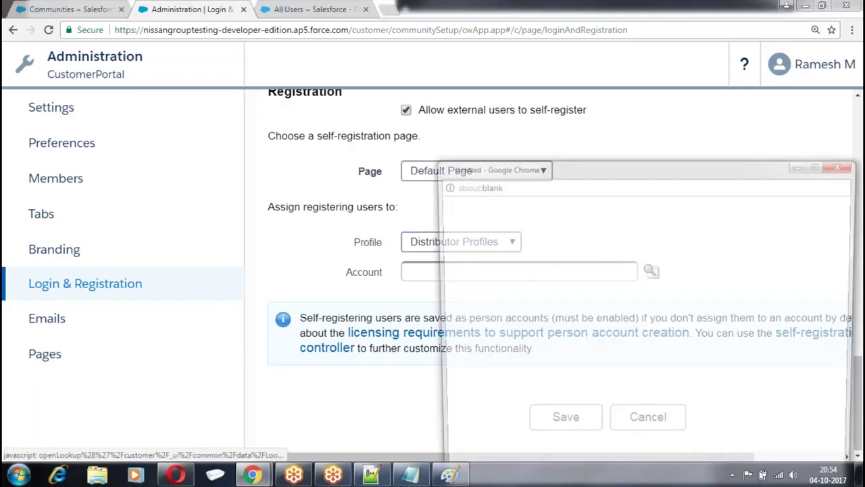
{"action": "left_click", "coordinate": [518, 243]}
{"action": "type", "text": "ge"}
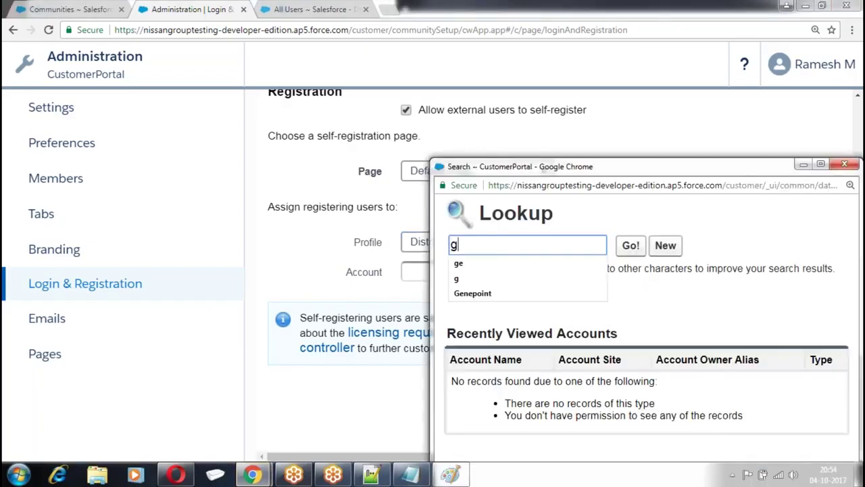
{"action": "left_click", "coordinate": [631, 245]}
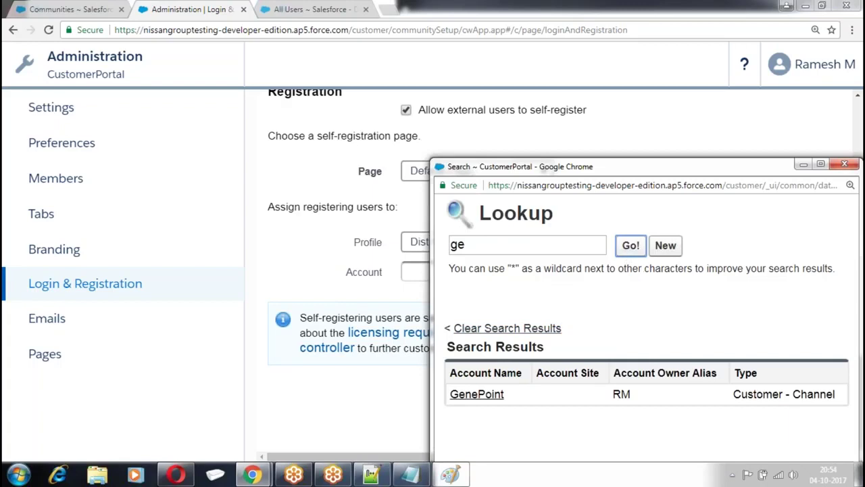
{"action": "left_click", "coordinate": [476, 394]}
{"action": "left_click", "coordinate": [566, 417]}
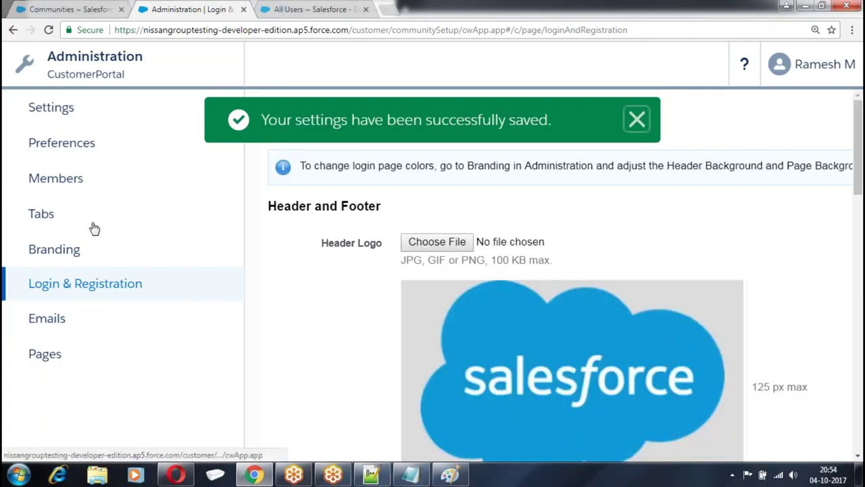
Activate the CustomerPortal community from its general Settings and confirm
{"action": "left_click", "coordinate": [62, 114]}
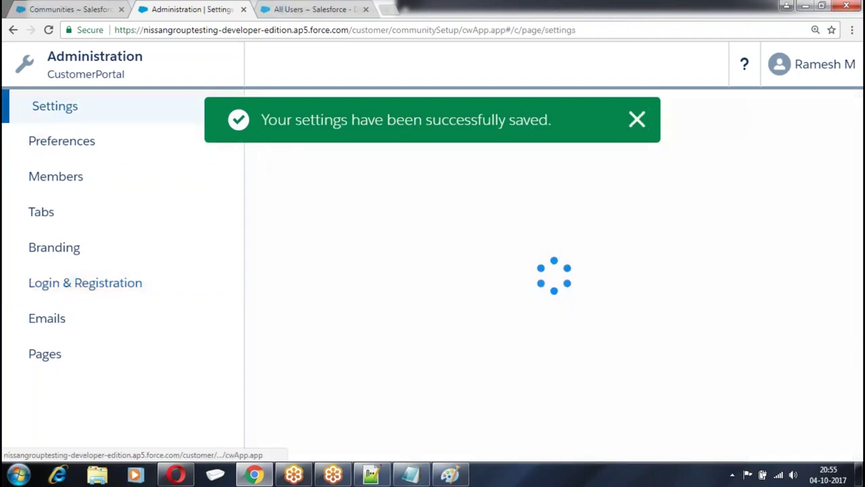
{"action": "left_click", "coordinate": [589, 249]}
{"action": "left_click", "coordinate": [492, 104]}
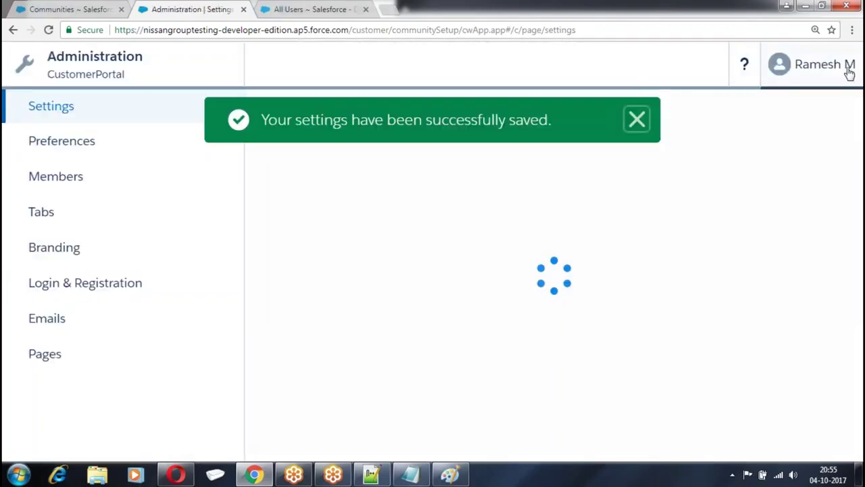
{"action": "left_click", "coordinate": [841, 71]}
{"action": "left_click", "coordinate": [811, 122]}
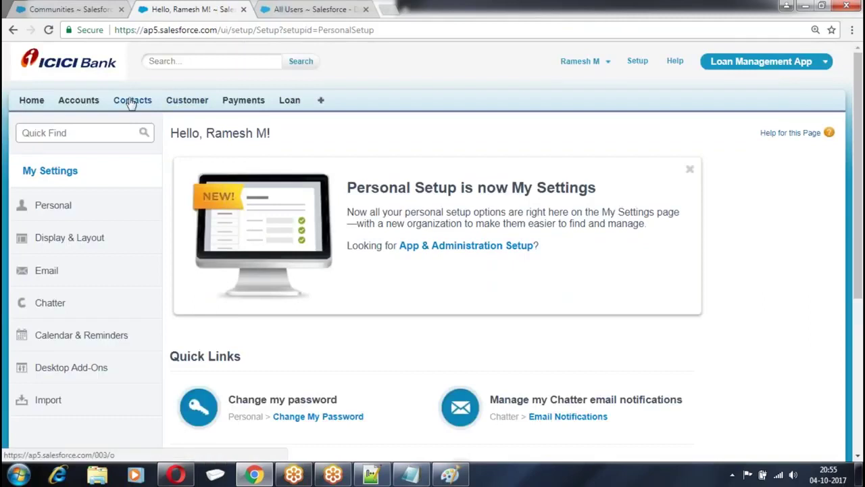
{"action": "left_click", "coordinate": [131, 101]}
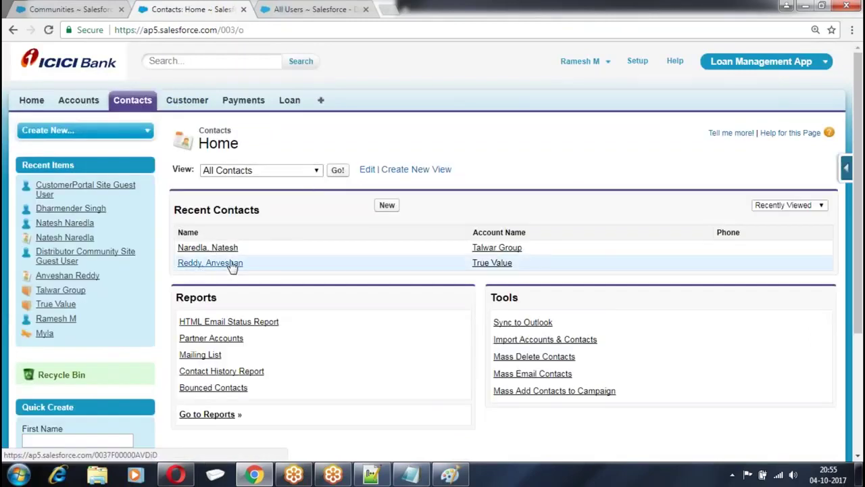
{"action": "left_click", "coordinate": [208, 263]}
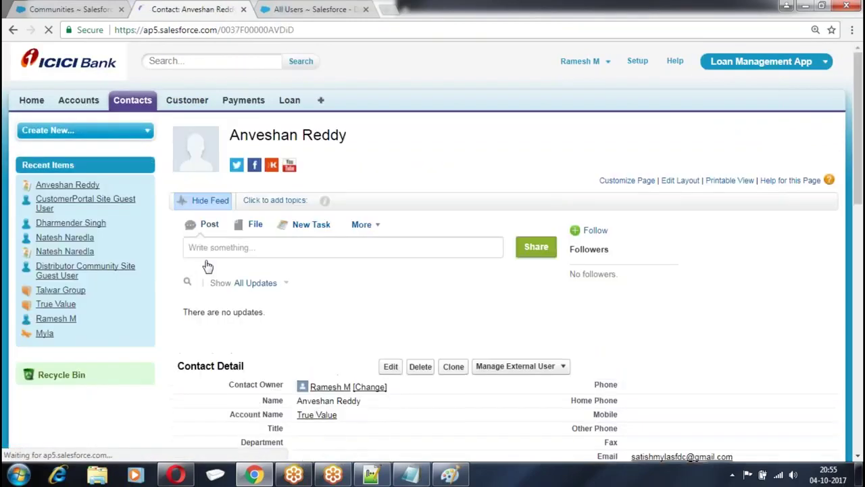
{"action": "scroll", "coordinate": [493, 291], "scroll_direction": "down", "scroll_amount": 3}
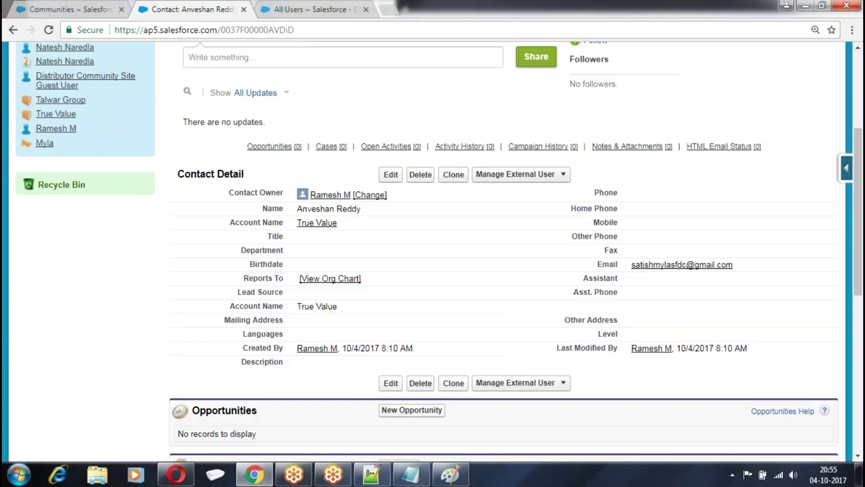
{"action": "left_click", "coordinate": [557, 176]}
Enable the contact as a customer user and replace the name part of the username
{"action": "left_click", "coordinate": [516, 192]}
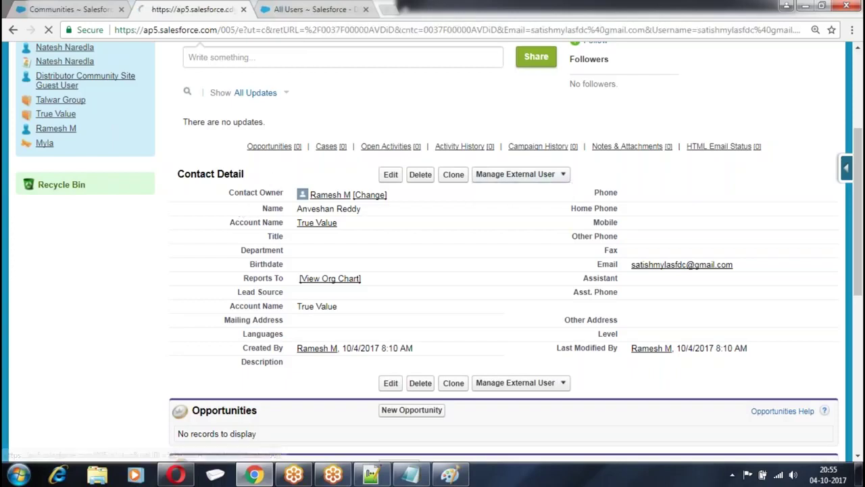
{"action": "scroll", "coordinate": [313, 233], "scroll_direction": "down", "scroll_amount": 1}
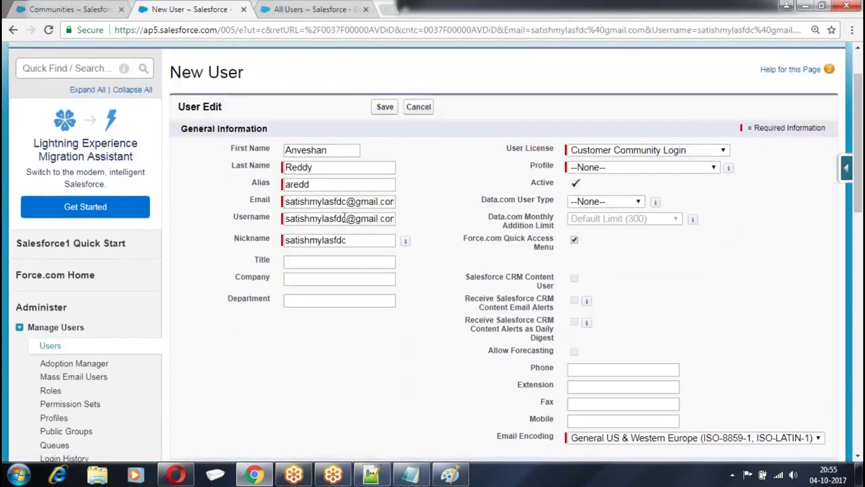
{"action": "double_click", "coordinate": [351, 218]}
{"action": "type", "text": "anve"}
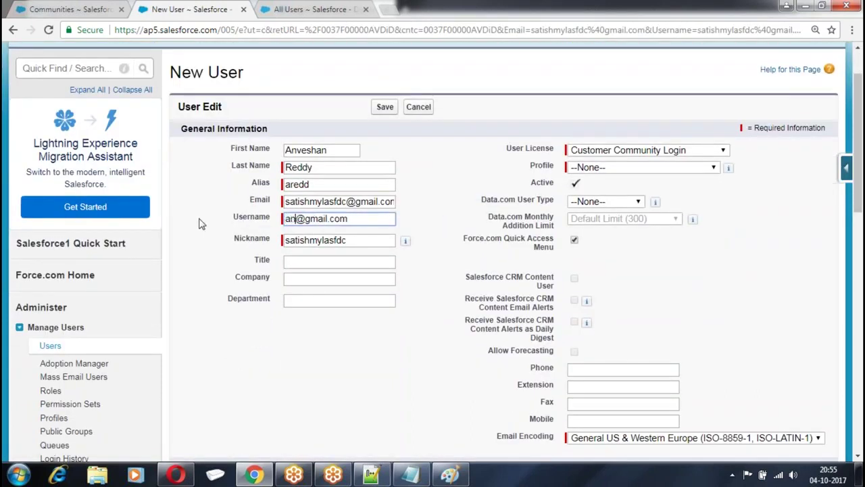
{"action": "type", "text": "shan"}
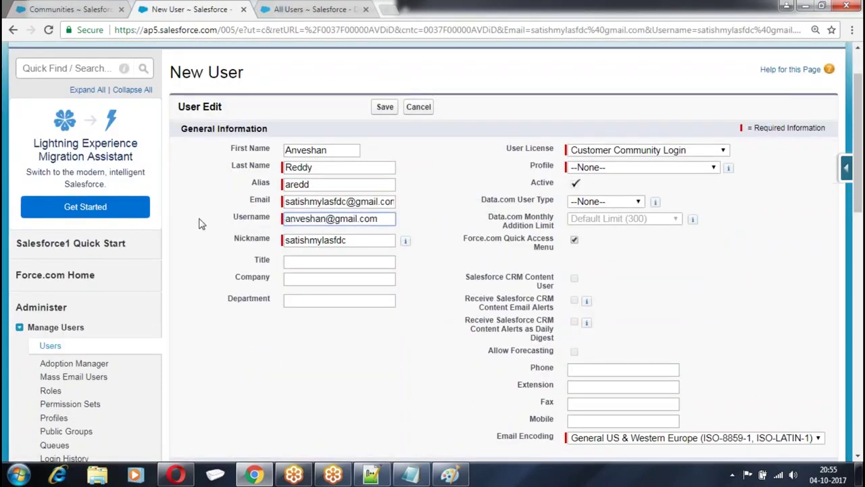
Choose the Customer Community Login licence and Distributor Profiles, then save after fixing the nickname
{"action": "left_click", "coordinate": [680, 151]}
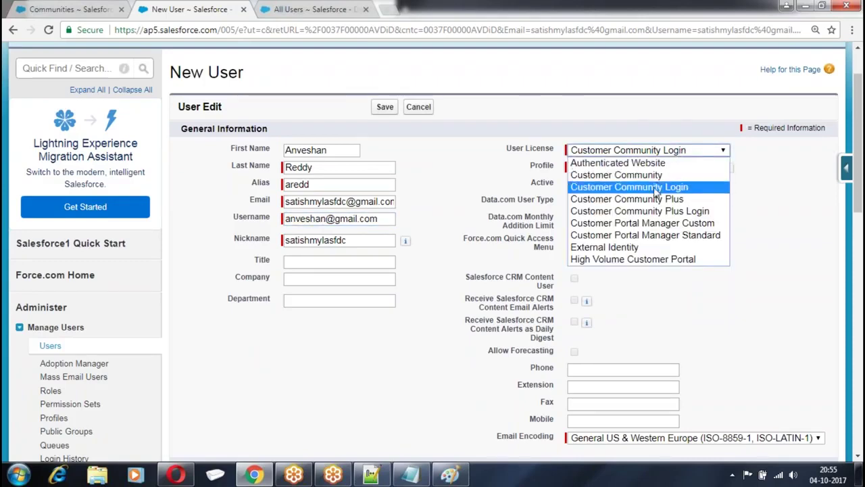
{"action": "left_click", "coordinate": [655, 191]}
{"action": "left_click", "coordinate": [578, 168]}
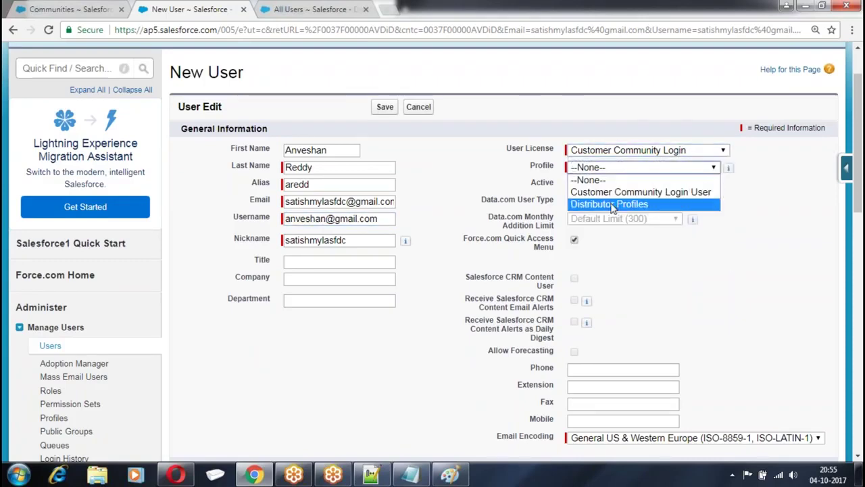
{"action": "left_click", "coordinate": [614, 205]}
{"action": "left_click", "coordinate": [385, 108]}
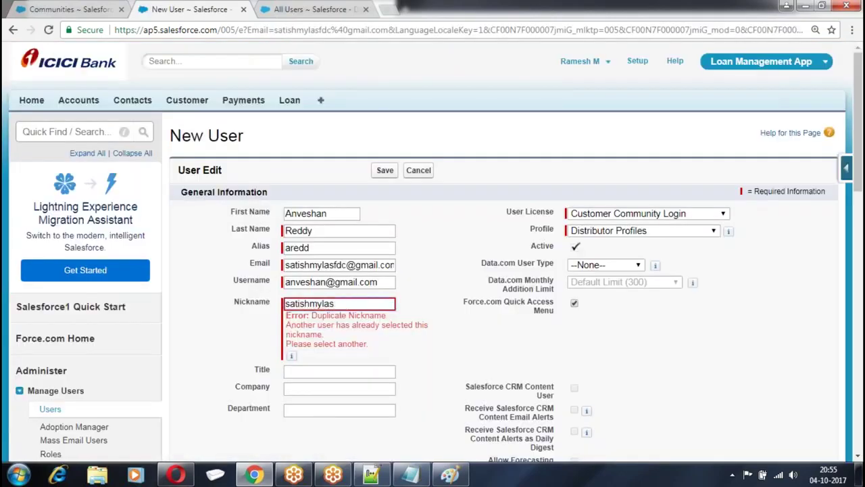
{"action": "left_click", "coordinate": [391, 171]}
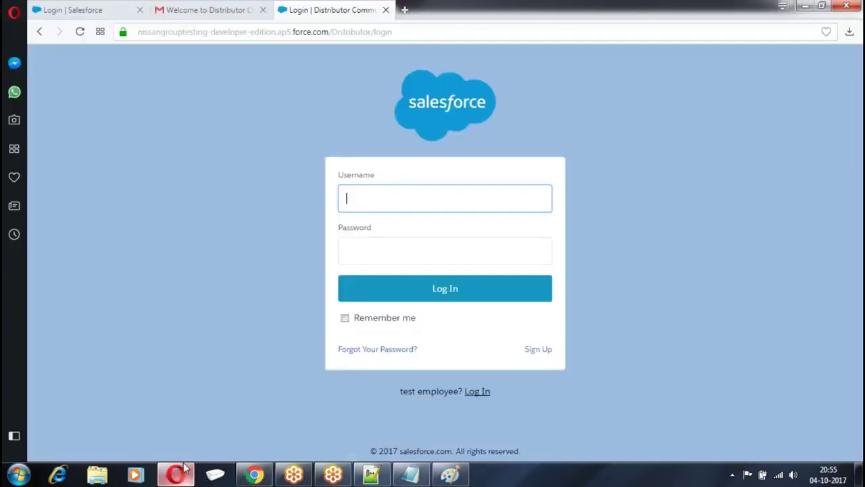
Open the Welcome to CustomerPortal email in Gmail and follow its login link
{"action": "left_click", "coordinate": [176, 475]}
{"action": "left_click", "coordinate": [190, 11]}
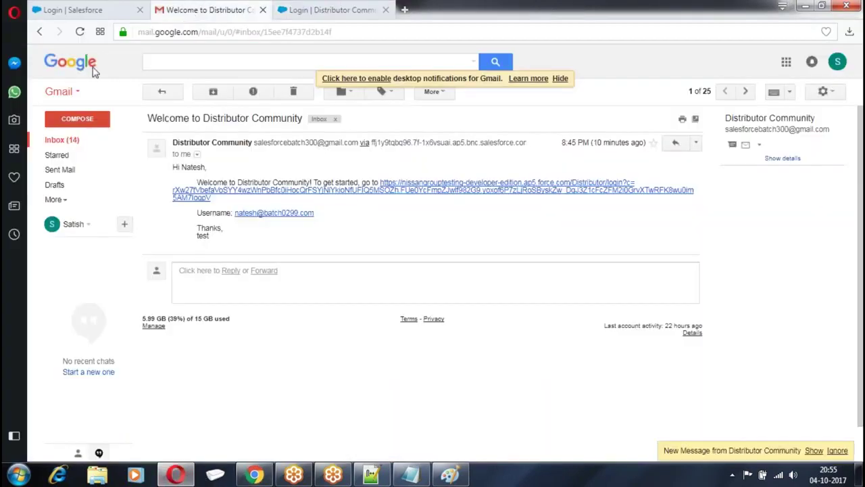
{"action": "left_click", "coordinate": [54, 140]}
{"action": "left_click", "coordinate": [340, 150]}
{"action": "left_click", "coordinate": [402, 193]}
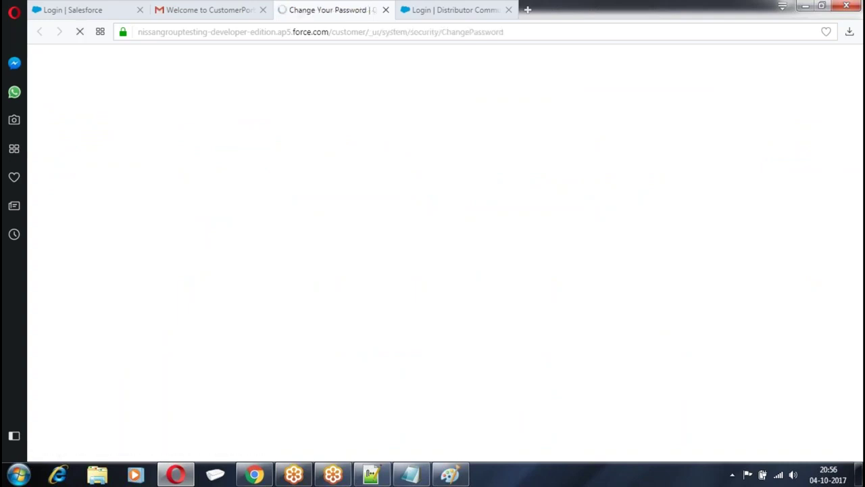
Enter and confirm a new password to sign in to the portal
{"action": "scroll", "coordinate": [402, 214], "scroll_direction": "down", "scroll_amount": 1}
{"action": "type", "text": "•••••••••••••"}
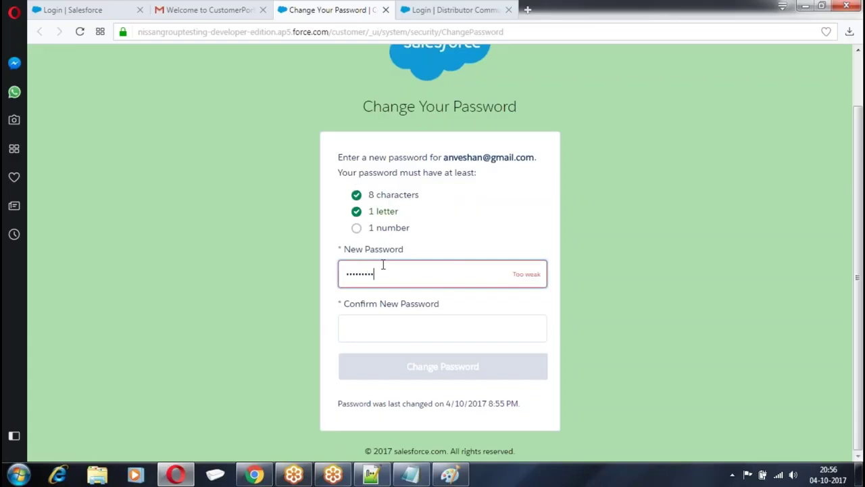
{"action": "key", "text": "Tab"}
{"action": "type", "text": "•••••••••••••"}
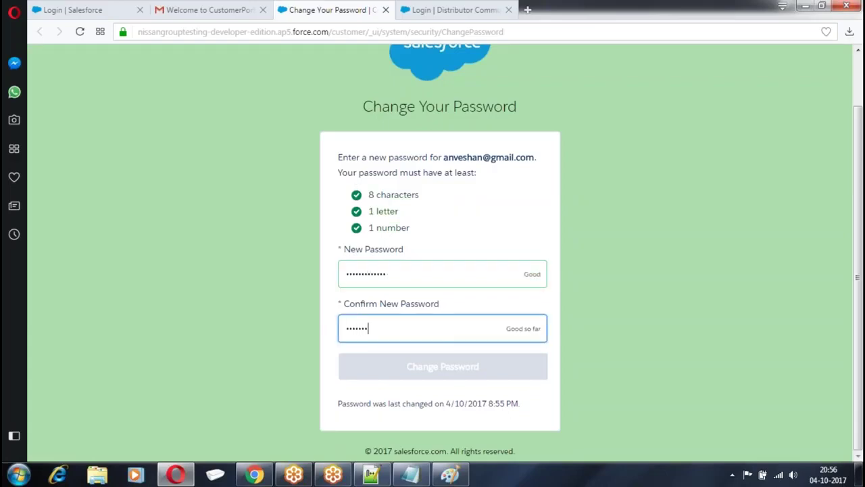
{"action": "left_click", "coordinate": [449, 374]}
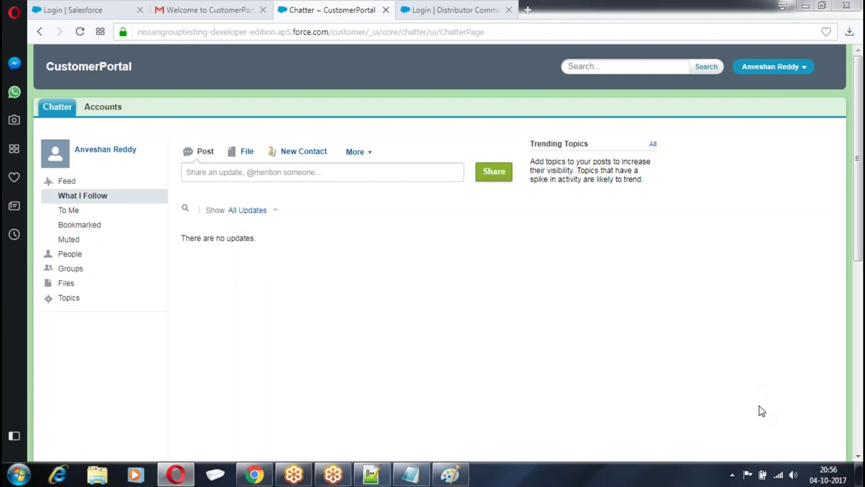
{"action": "left_click", "coordinate": [411, 475]}
Paste the GoToMeeting join link on a new line after the notes, then minimize Notepad
{"action": "left_click", "coordinate": [79, 144]}
{"action": "key", "text": "Return"}
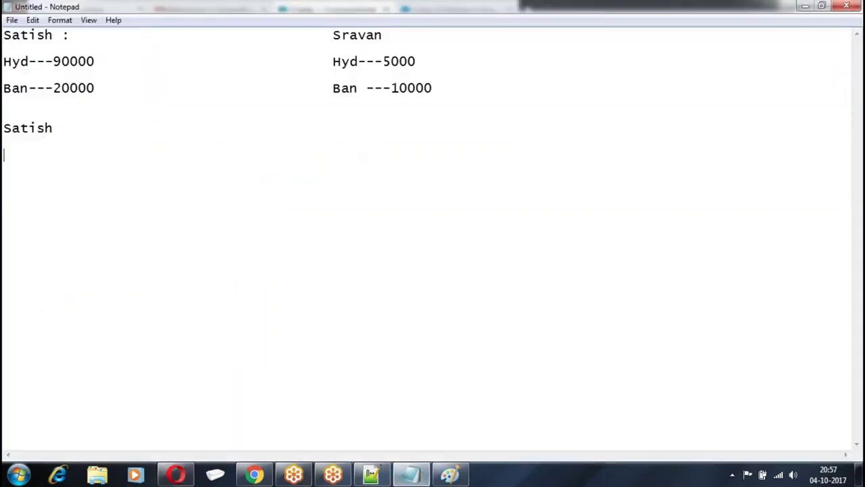
{"action": "type", "text": "https://global.gotomeeting.com/join/248830397"}
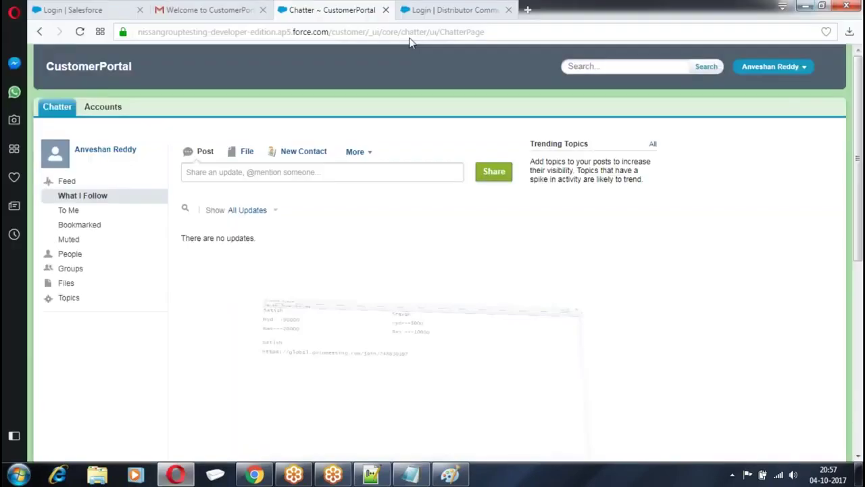
{"action": "left_click", "coordinate": [805, 5]}
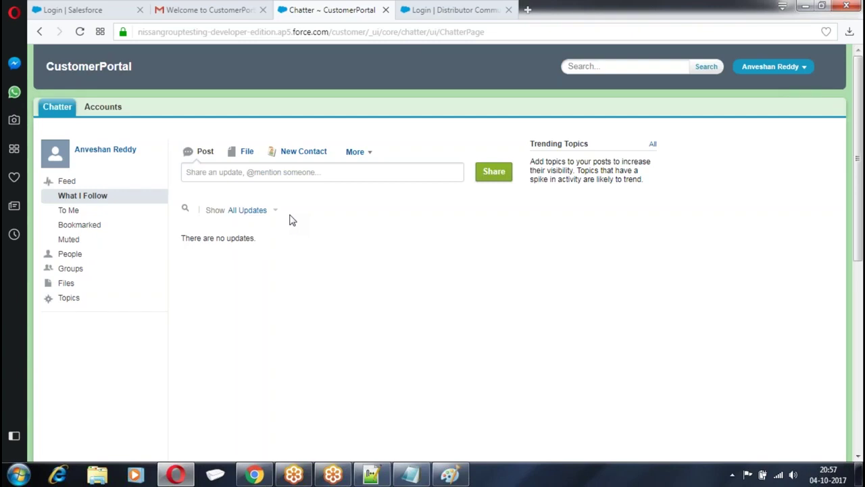
In a new tab, search for morgan stanley and open the Morgan Stanley Online client login
{"action": "left_click", "coordinate": [528, 11]}
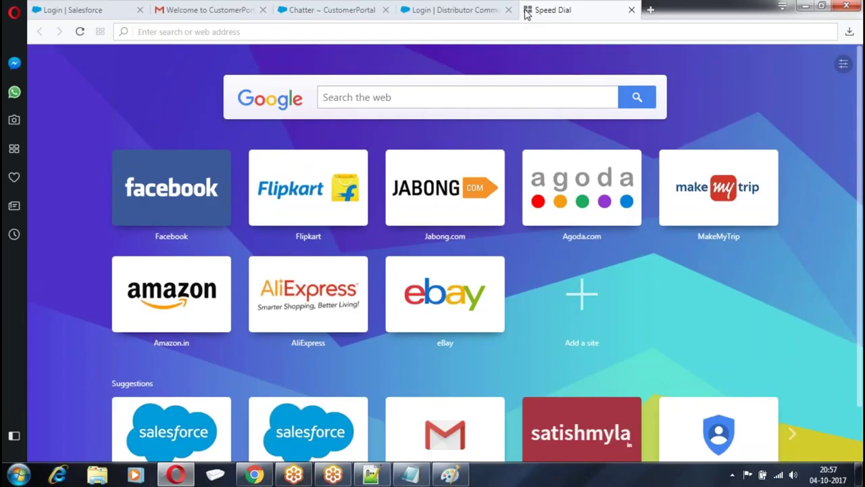
{"action": "type", "text": "mor"}
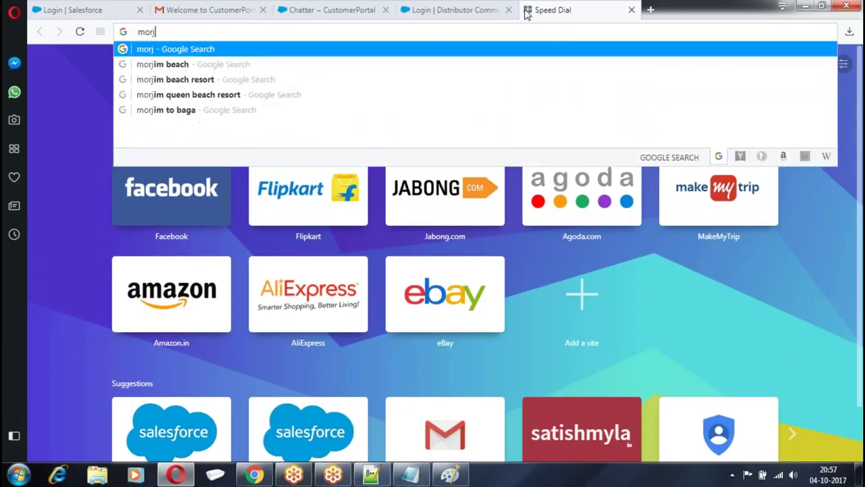
{"action": "type", "text": "gon"}
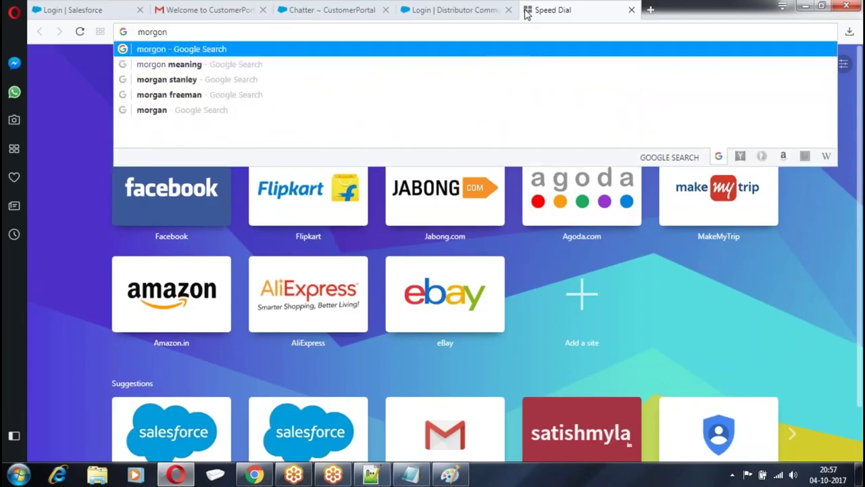
{"action": "left_click", "coordinate": [219, 82]}
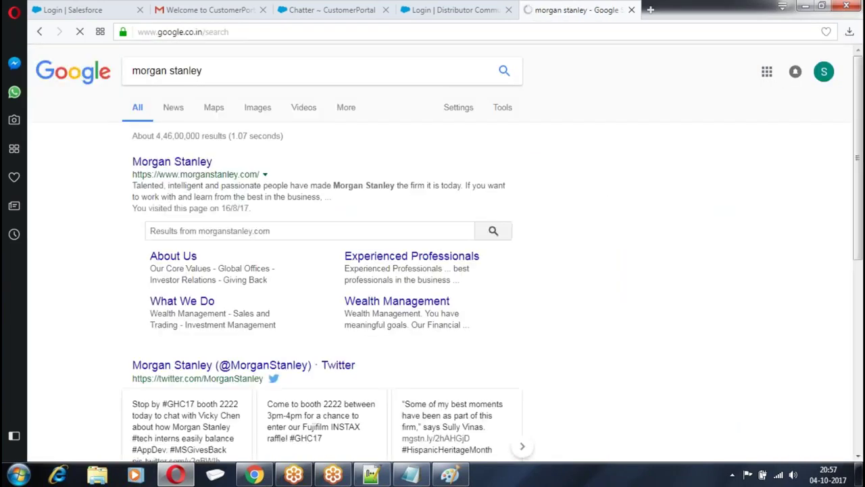
{"action": "left_click", "coordinate": [172, 162]}
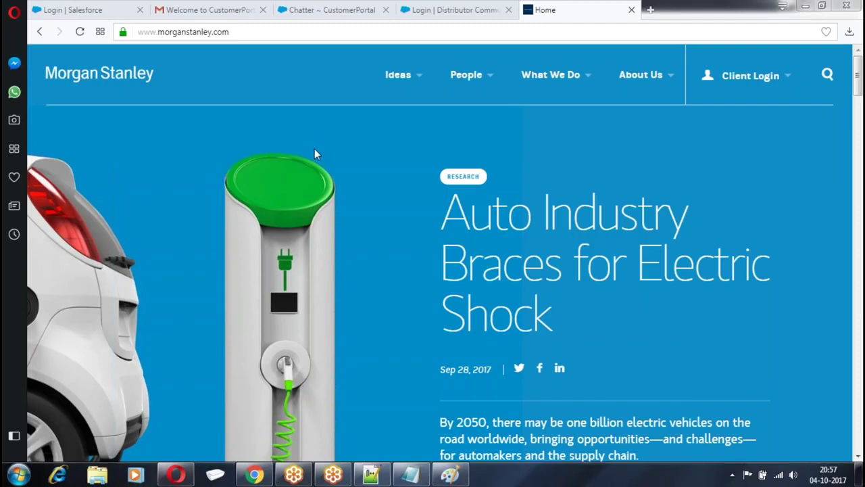
{"action": "left_click", "coordinate": [778, 79]}
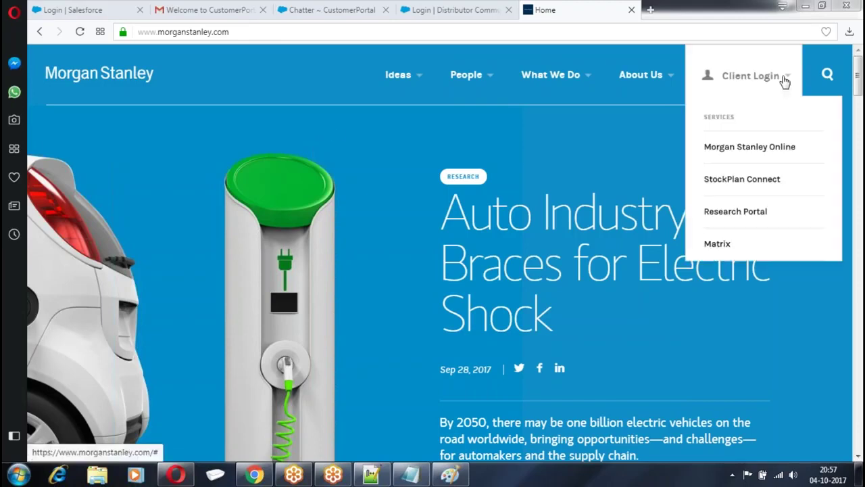
{"action": "left_click", "coordinate": [747, 147]}
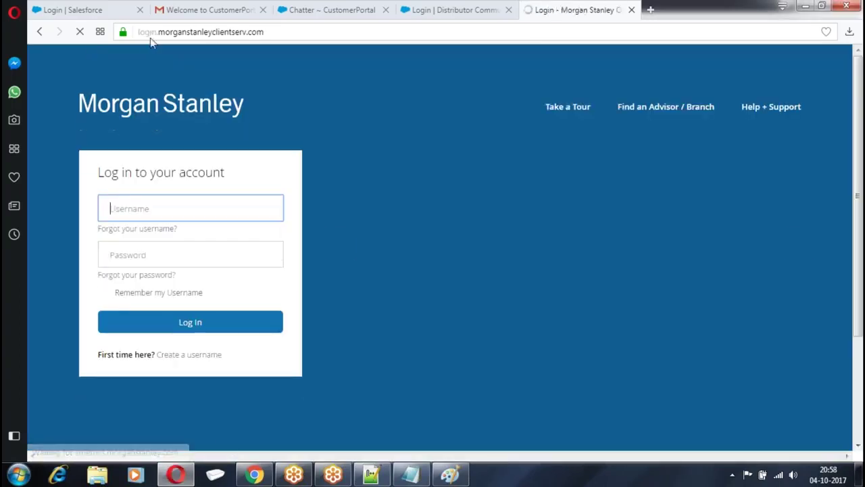
{"action": "left_click_drag", "start_coordinate": [157, 32], "coordinate": [303, 31]}
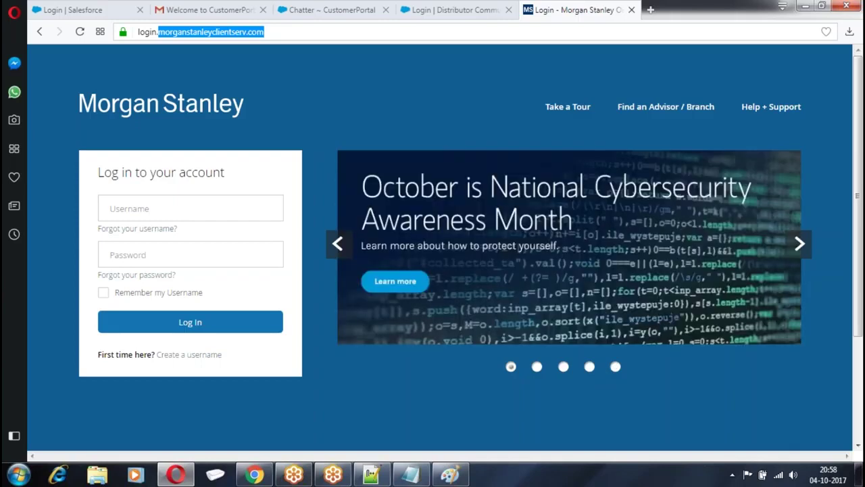
In a new tab, load the mistyped itsalteconsulting.com, then start retyping the correct address
{"action": "left_click", "coordinate": [651, 10]}
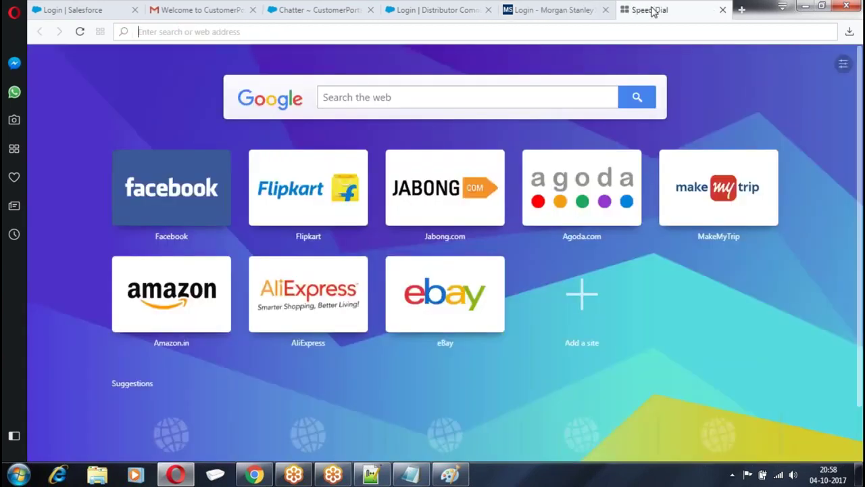
{"action": "type", "text": "itsalteconsulting.co"}
{"action": "key", "text": "BackSpace"}
{"action": "type", "text": "om"}
{"action": "key", "text": "Return"}
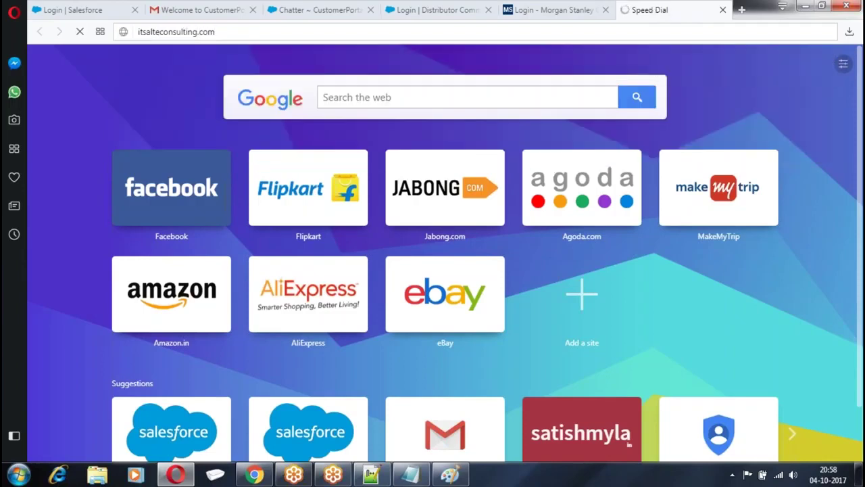
{"action": "left_click", "coordinate": [156, 31]}
{"action": "key", "text": "BackSpace"}
{"action": "type", "text": "itslateconsultint.c"}
{"action": "key", "text": "BackSpace"}
{"action": "key", "text": "BackSpace"}
{"action": "key", "text": "BackSpace"}
Load itslateconsulting.com, view the home page, then close Opera
{"action": "type", "text": "g.com"}
{"action": "key", "text": "Return"}
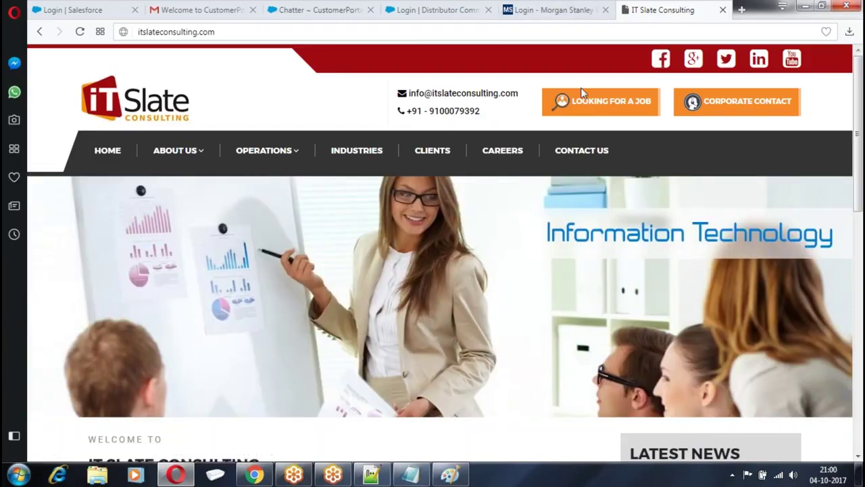
{"action": "left_click", "coordinate": [850, 7]}
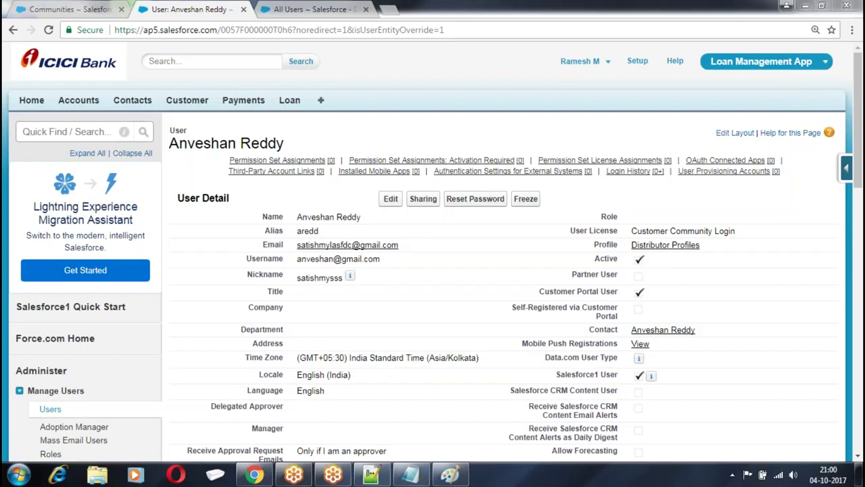
Close Chrome, Paint without saving the drawing, and Notepad++ to return to the desktop
{"action": "left_click", "coordinate": [847, 5]}
{"action": "left_click", "coordinate": [847, 6]}
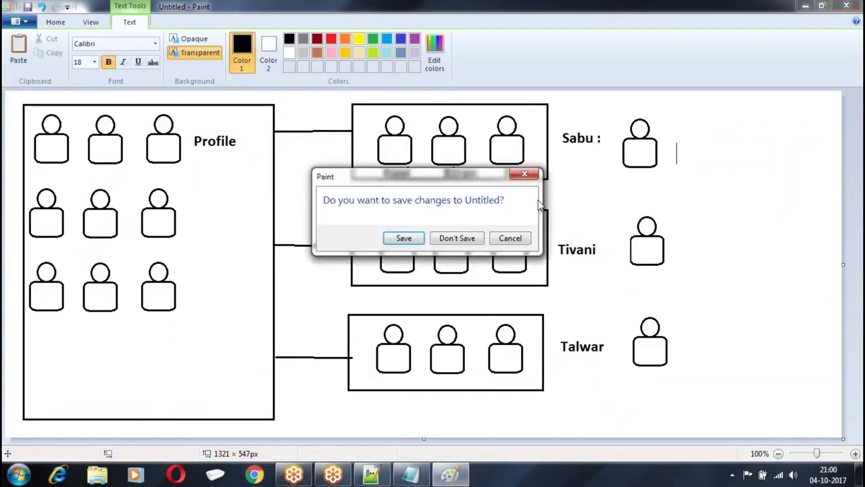
{"action": "left_click", "coordinate": [446, 238]}
{"action": "left_click", "coordinate": [847, 6]}
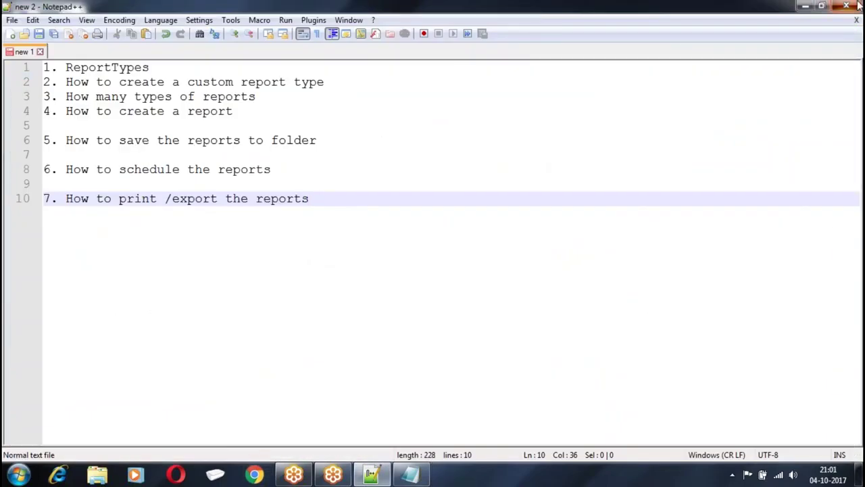